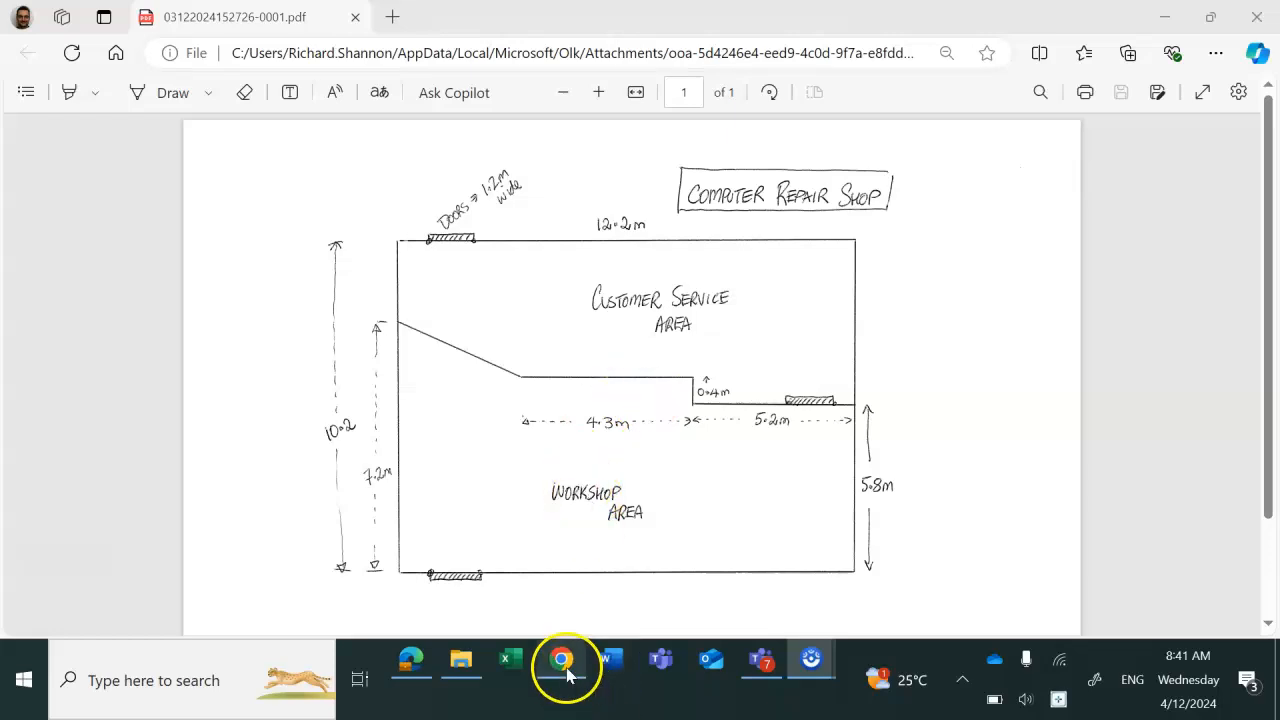
- Switch to SketchUp in Chrome and draw a 12.2 m line parallel to the red axis, starting near the origin
mouse_move(566, 668)
left_click(570, 597)
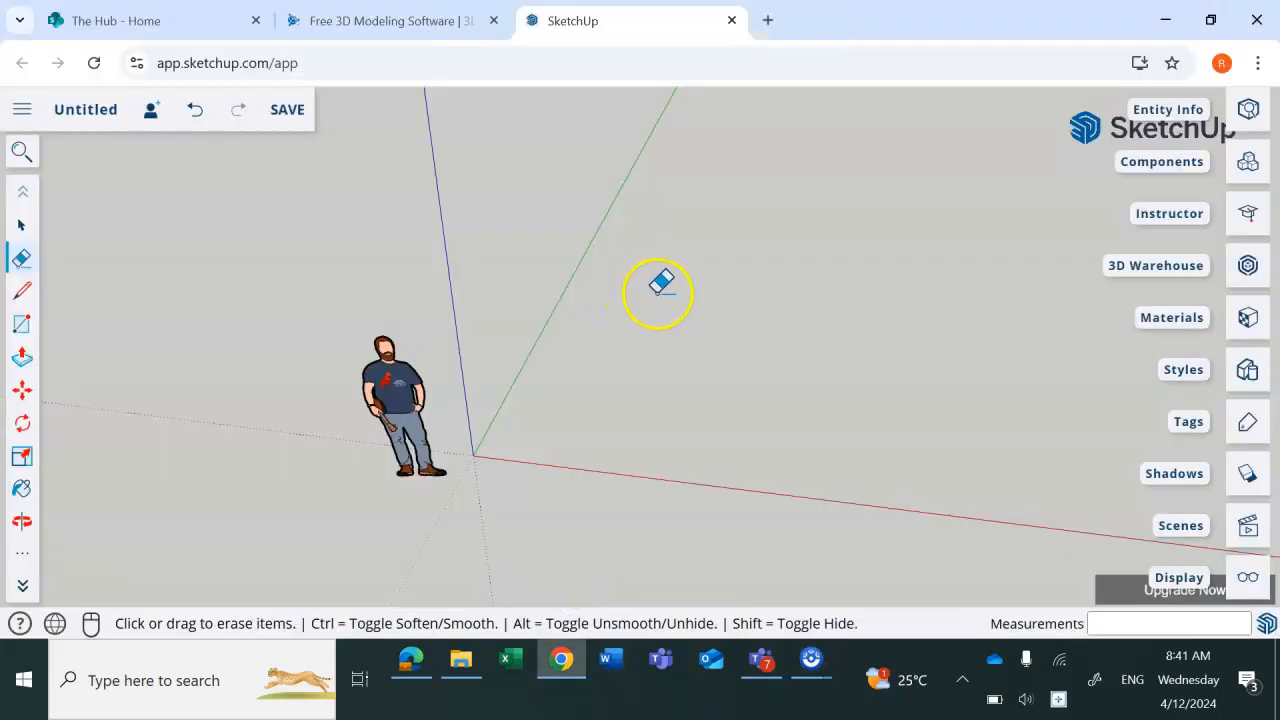
left_click(22, 298)
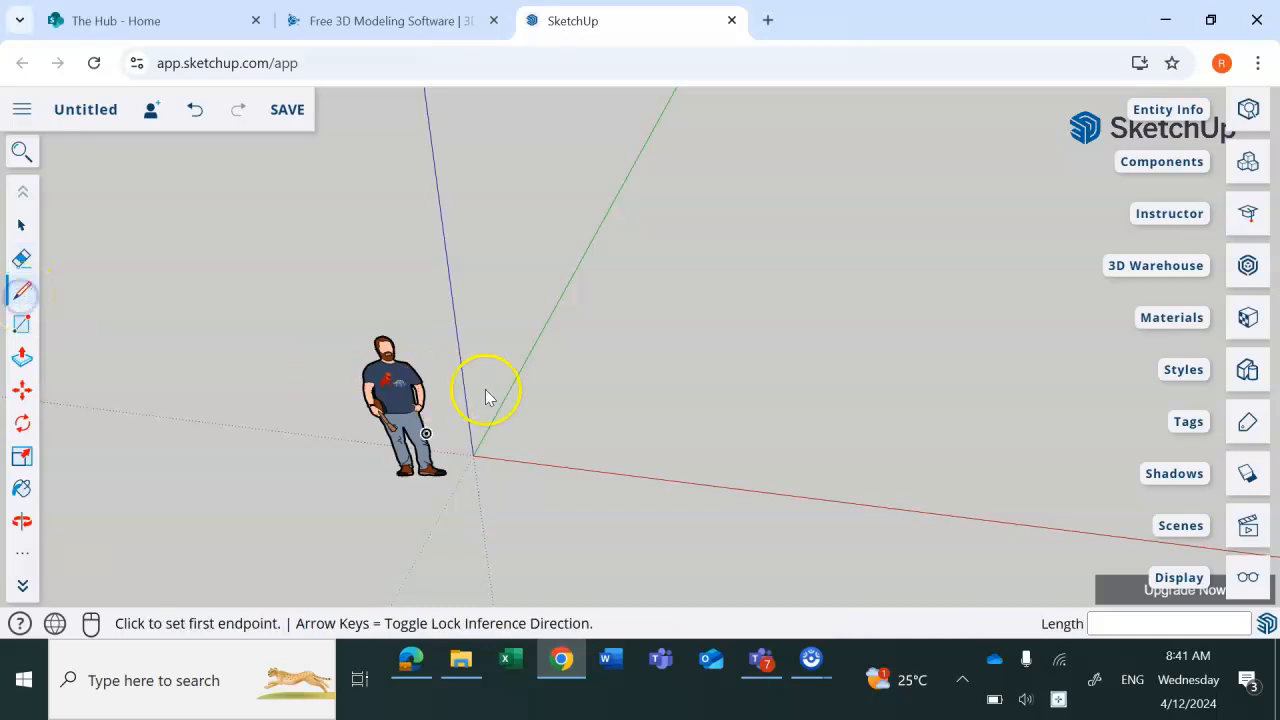
scroll(566, 412, "down", 5)
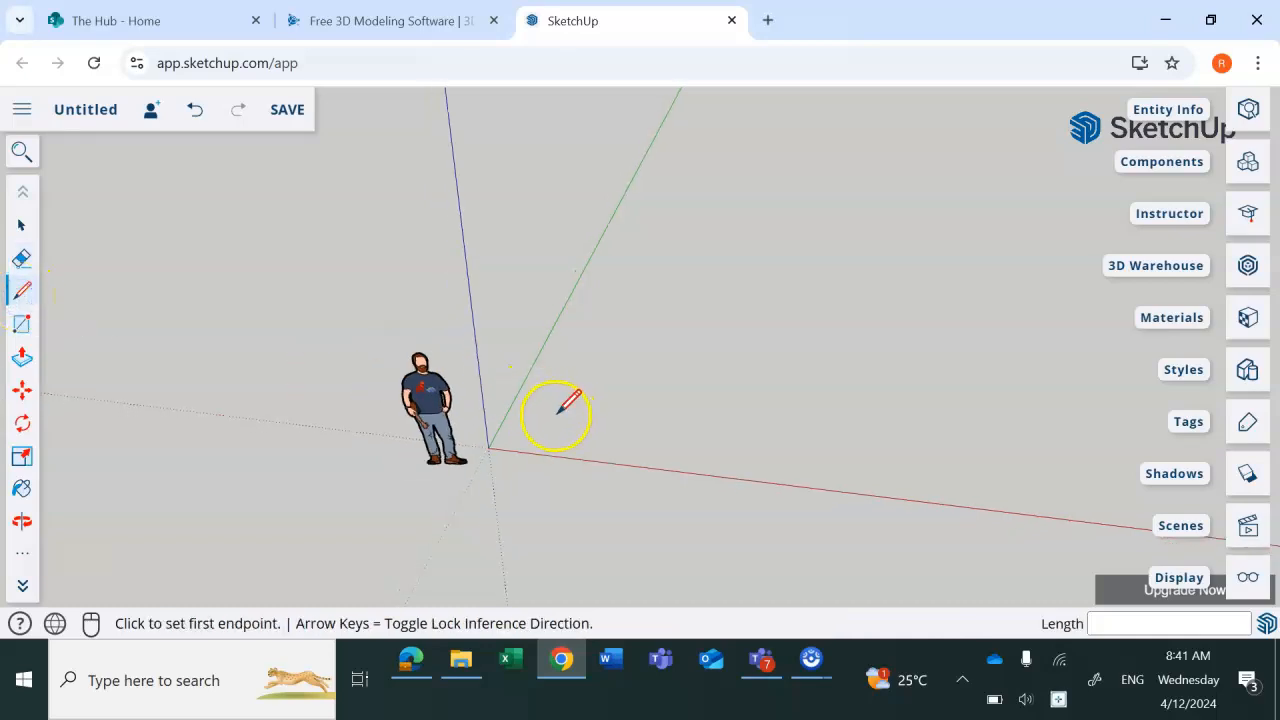
scroll(566, 405, "down", 1)
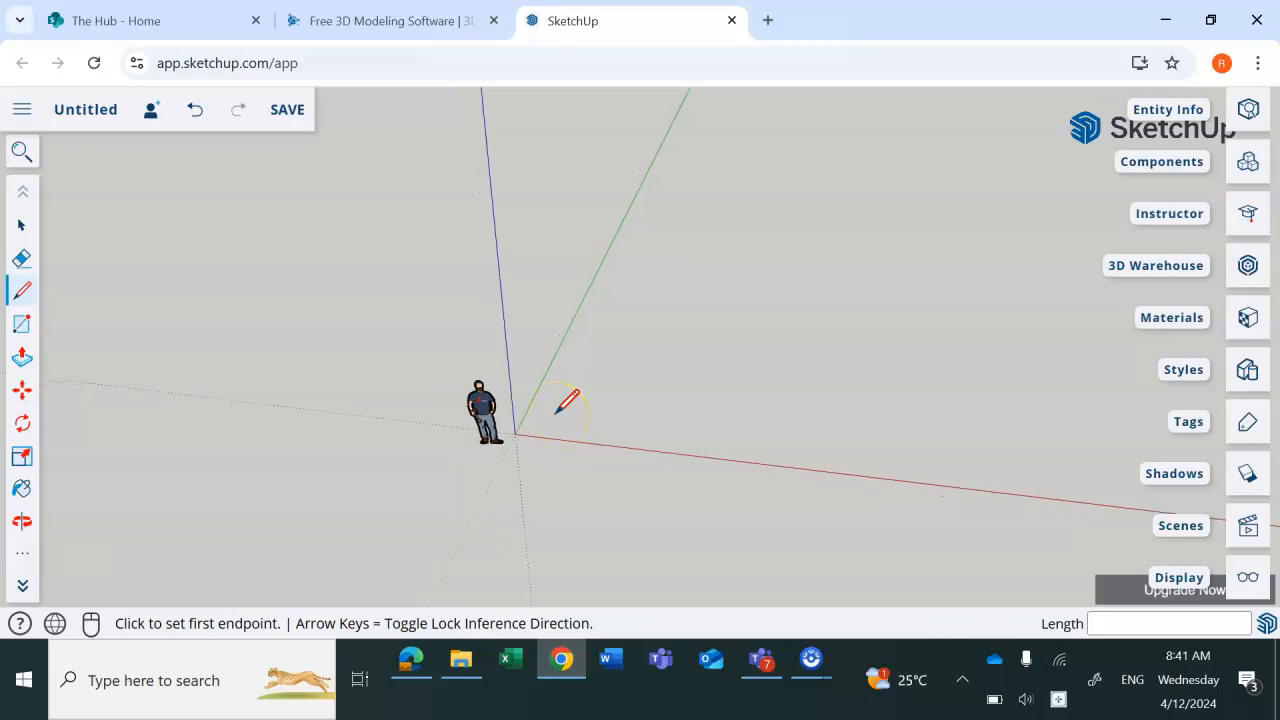
scroll(566, 405, "down", 4)
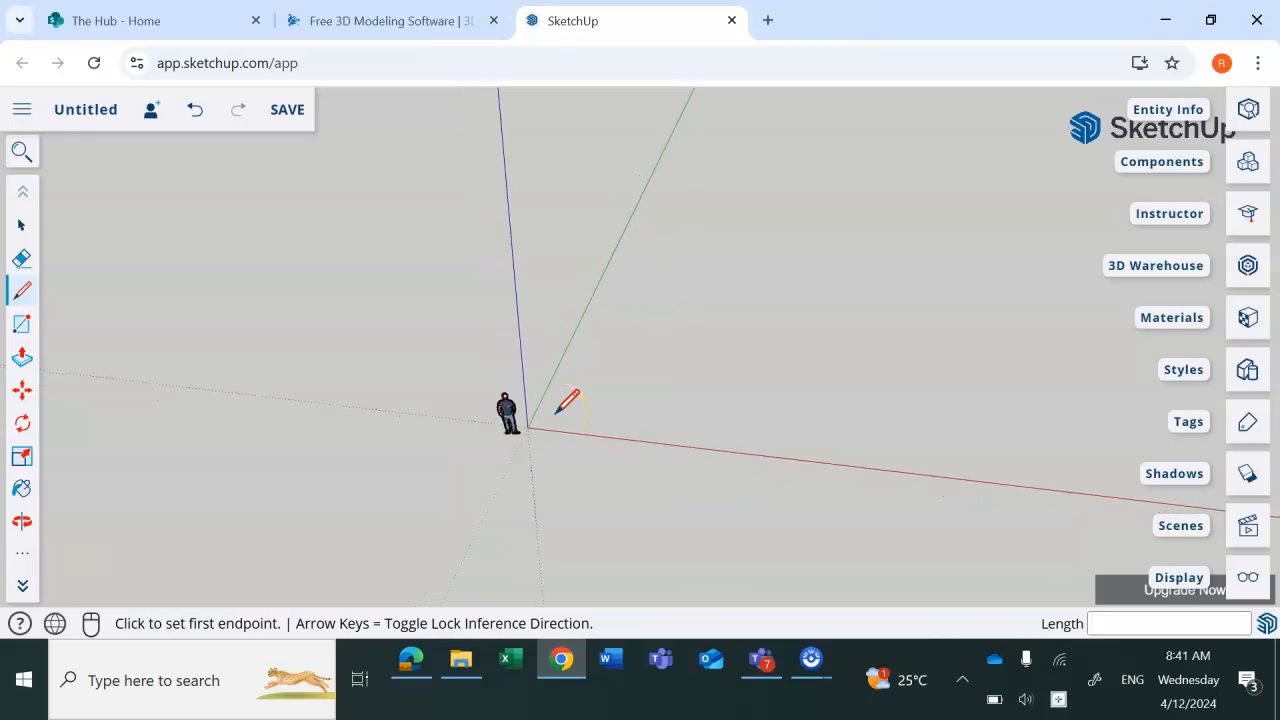
scroll(561, 410, "down", 1)
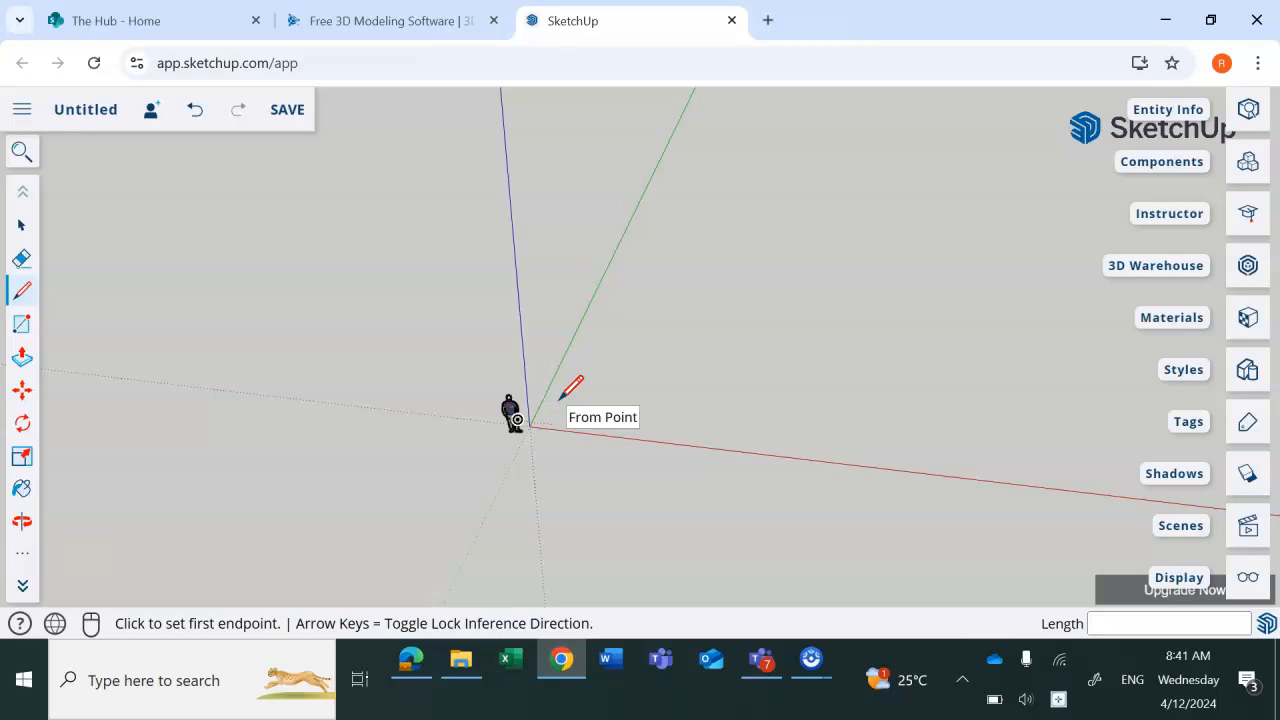
left_click(22, 290)
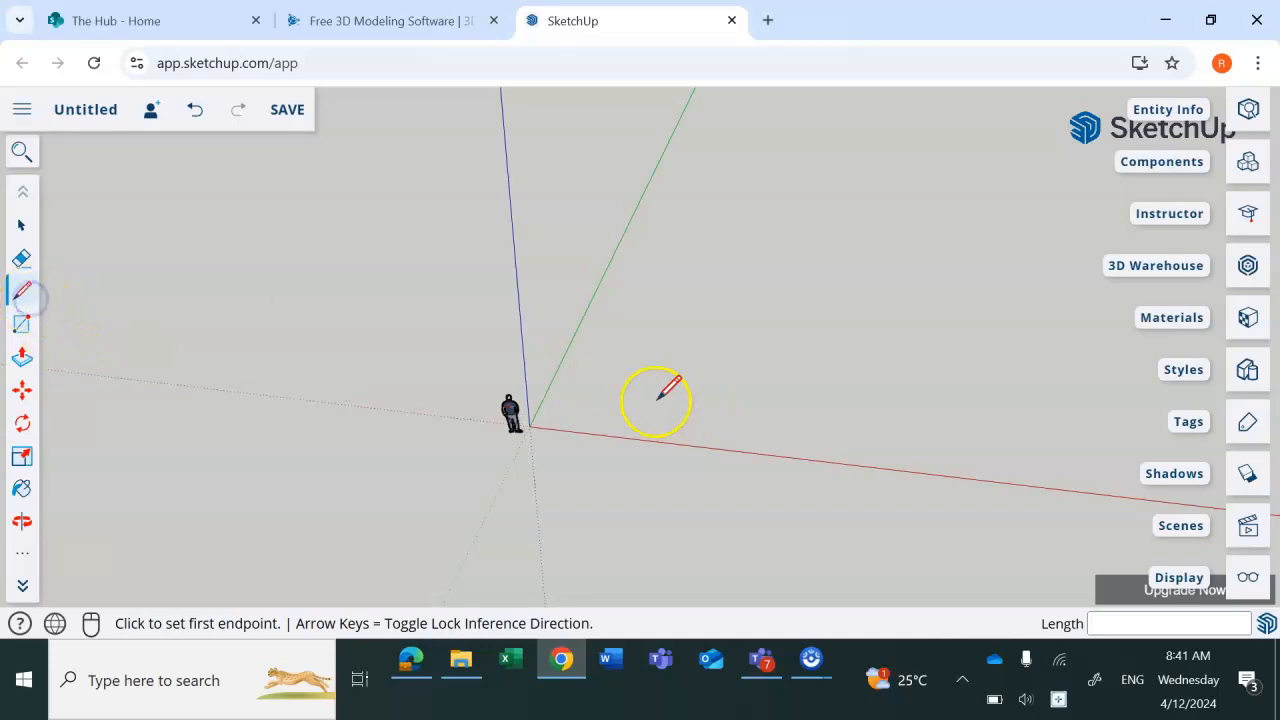
left_click(581, 402)
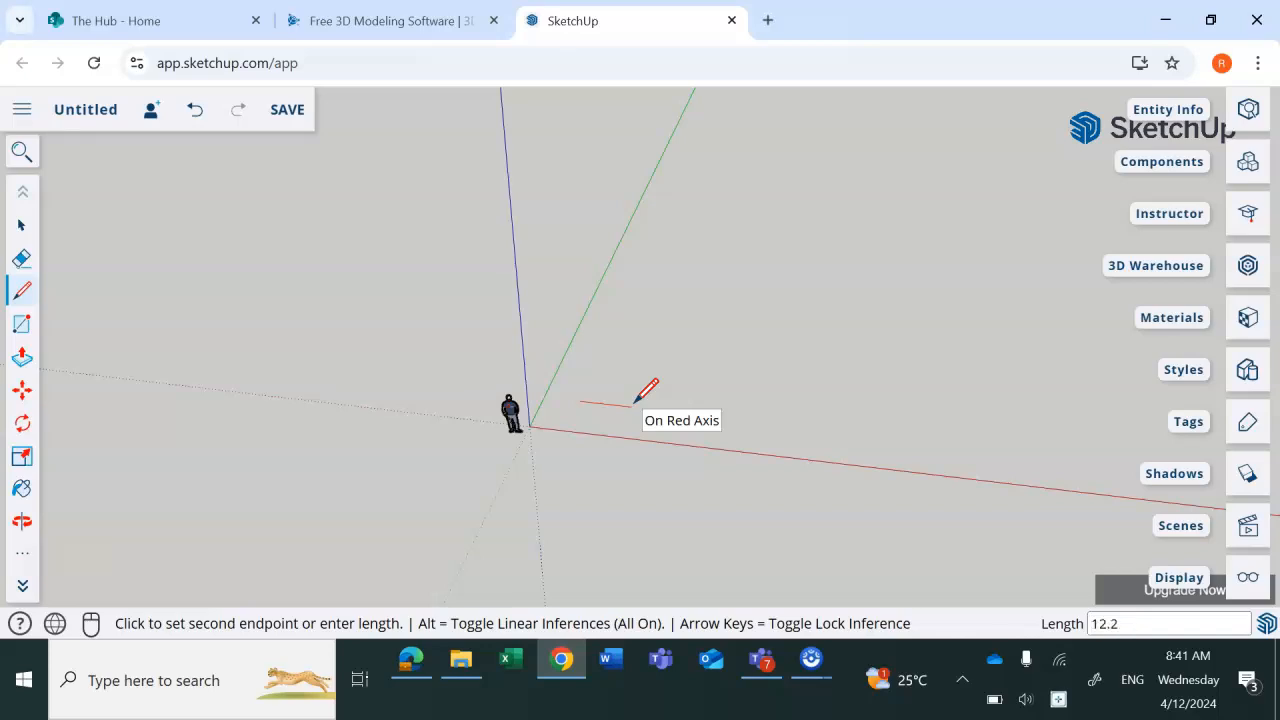
key("Return")
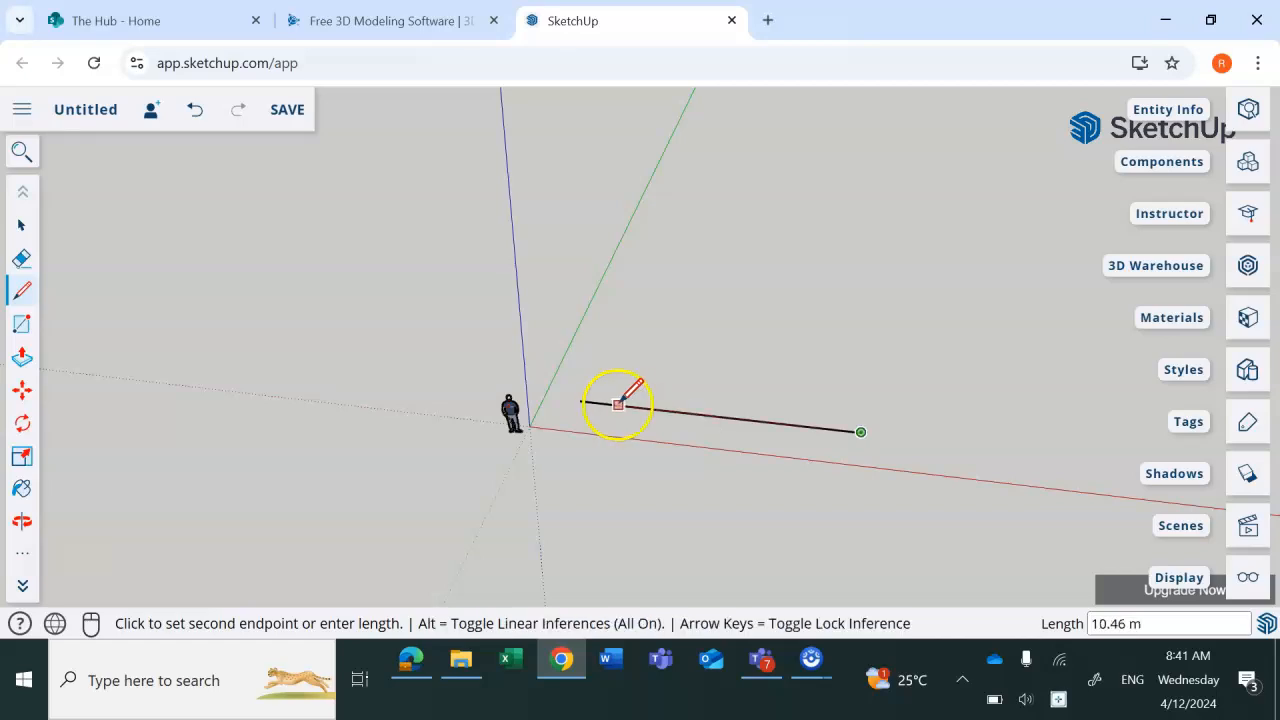
left_click(580, 400)
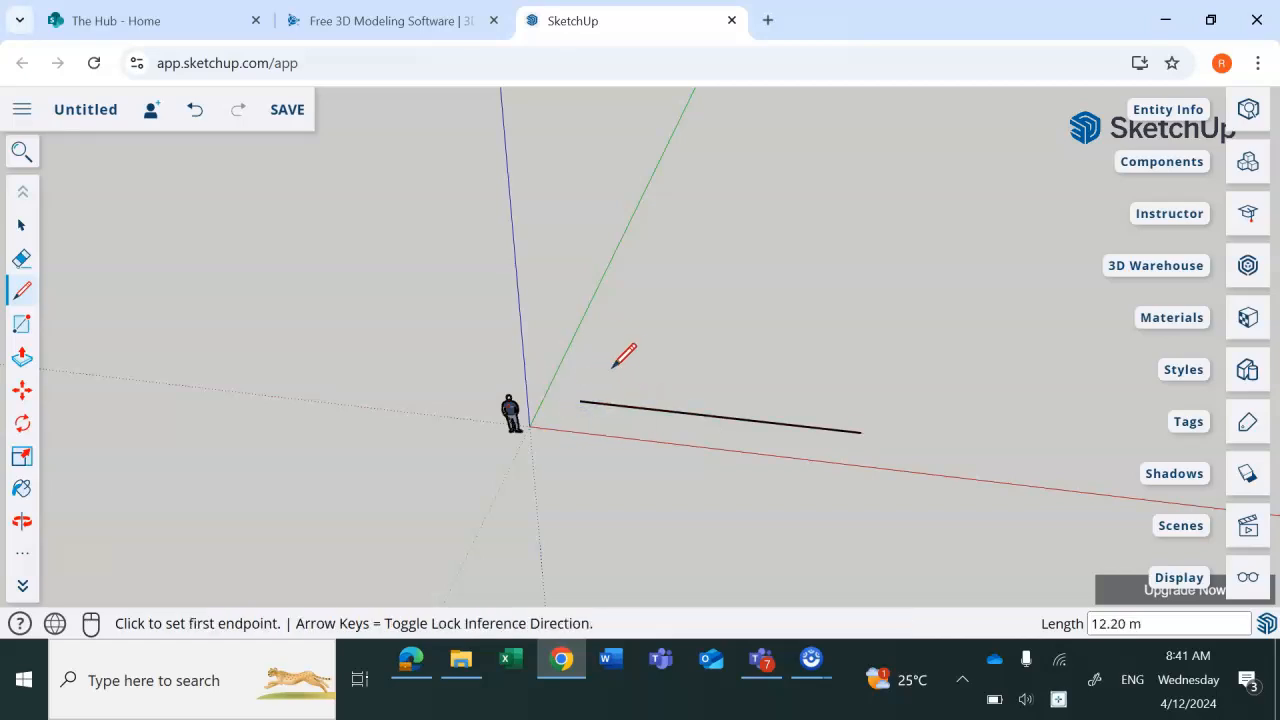
- Complete the rectangular outline with a 10.2 m side along the green axis, a parallel 12.2 m back edge, and a closing side
left_click(580, 400)
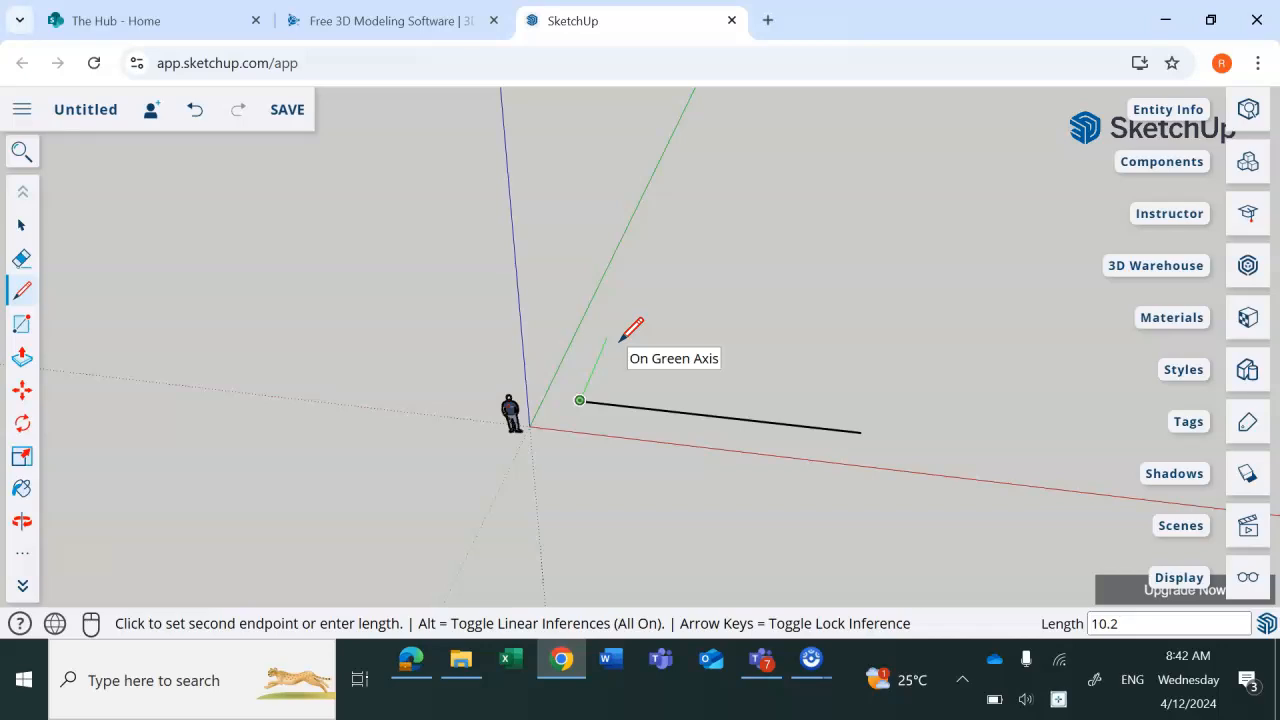
key("Return")
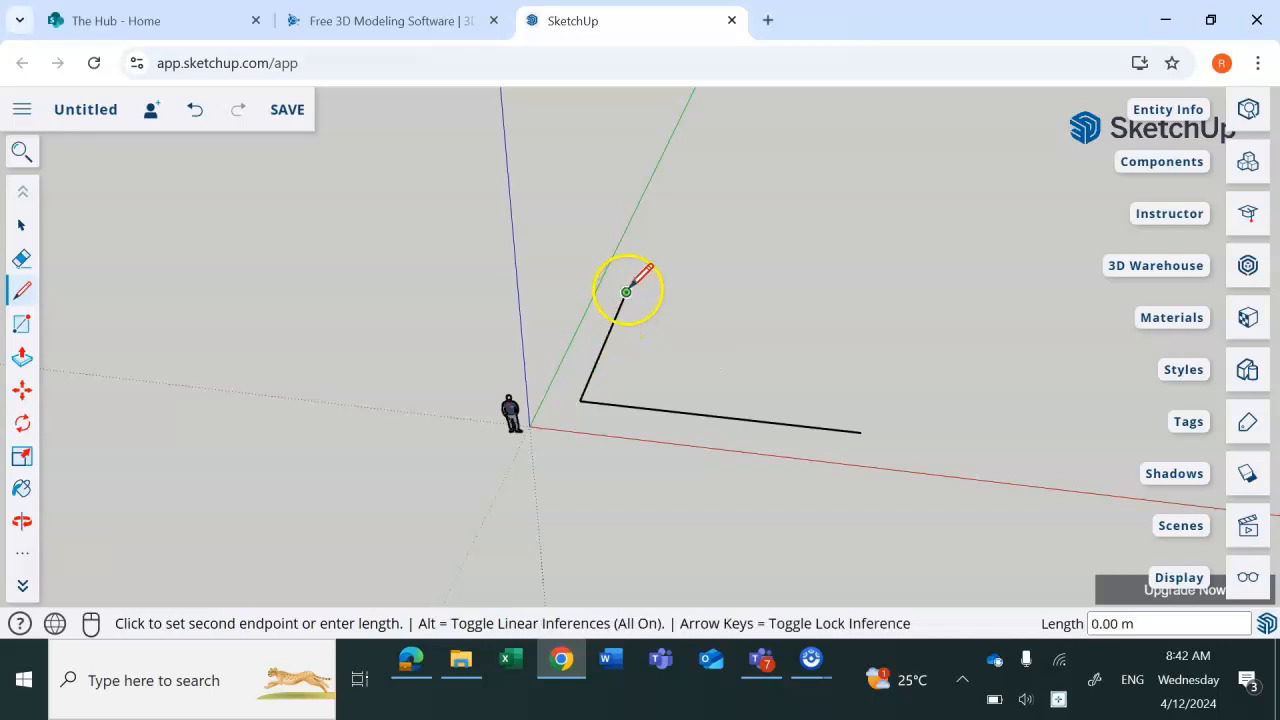
left_click(626, 292)
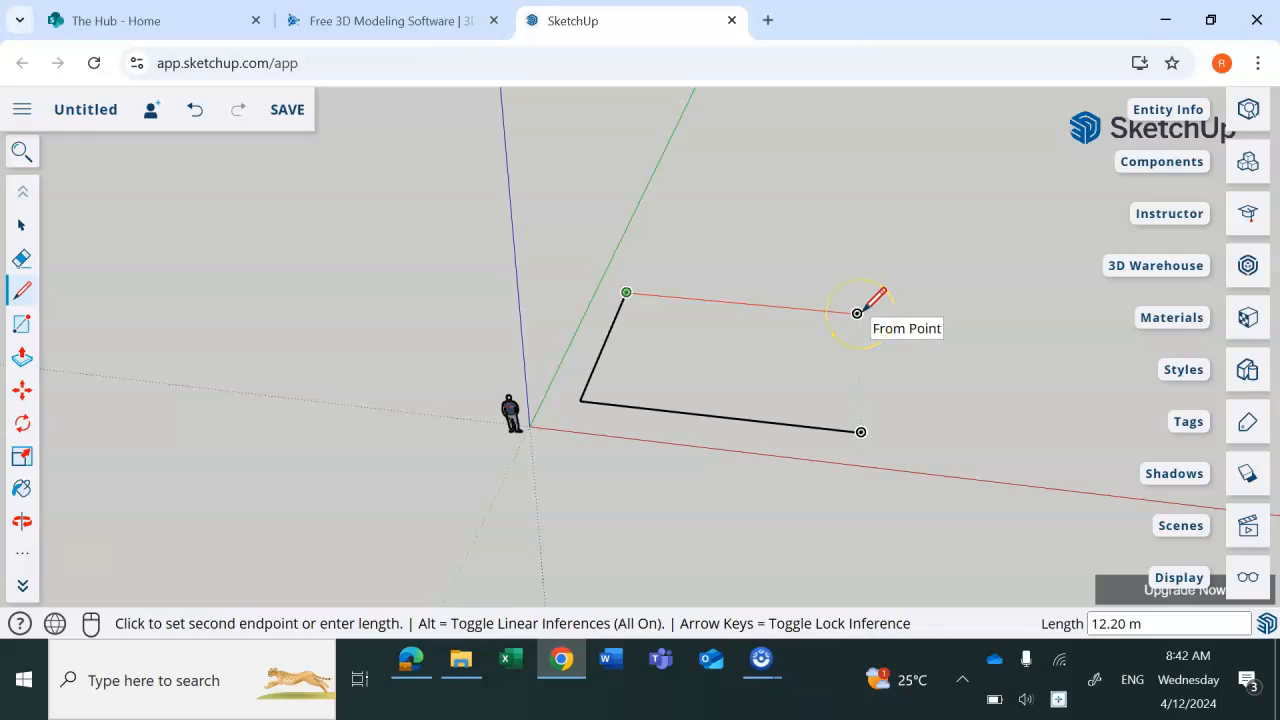
type("12.2")
key("Return")
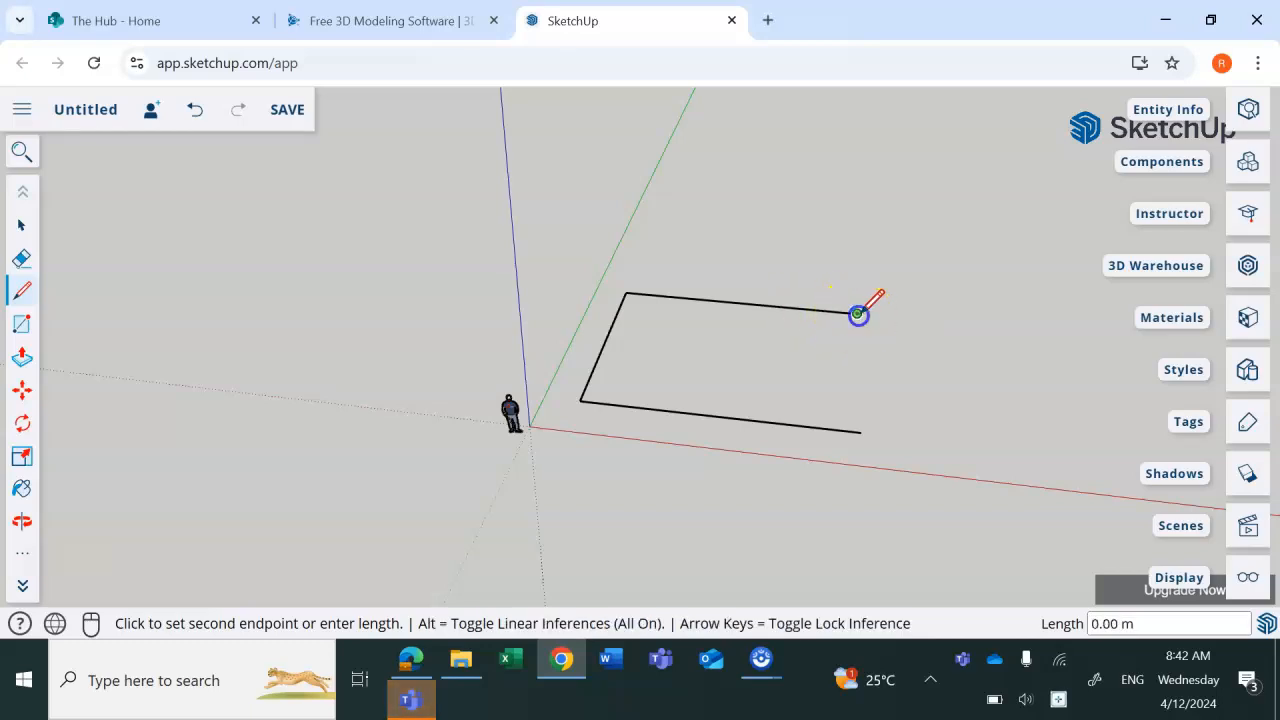
left_click(860, 431)
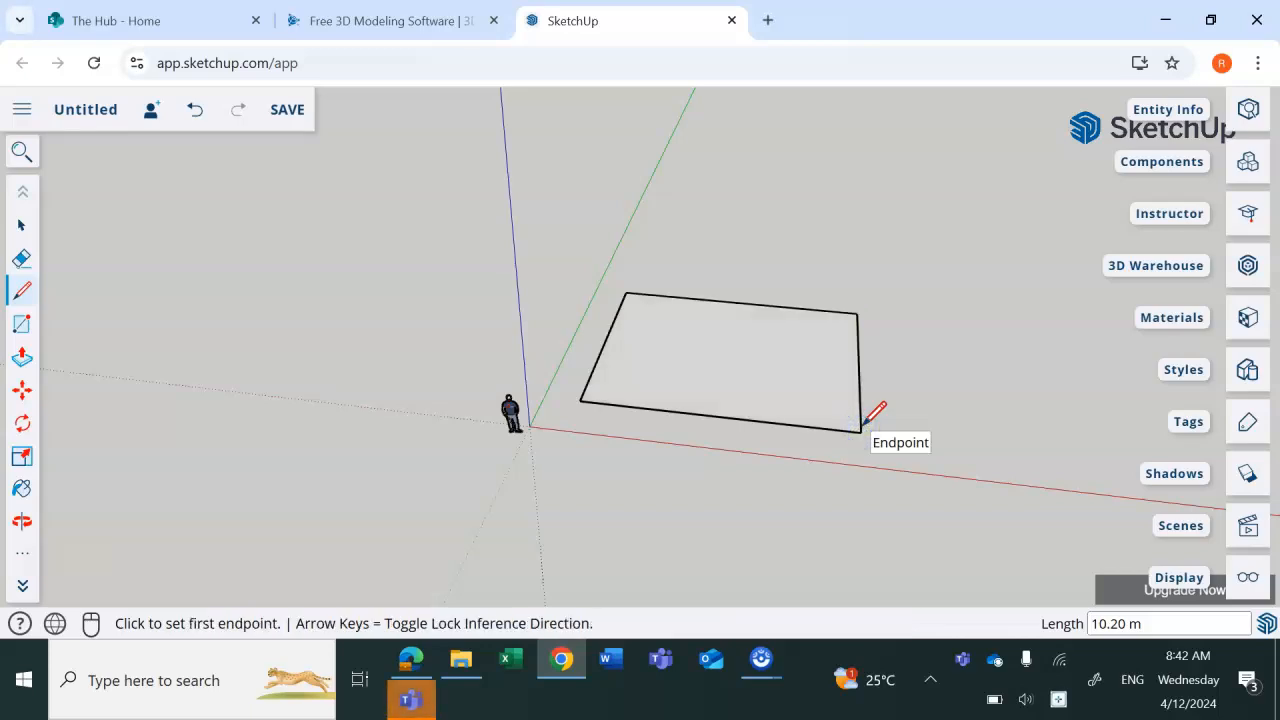
- Check the floor-plan PDF in Edge and, back in SketchUp, place a guide point on the rectangle's right side, 5.8 m from its front corner
scroll(829, 420, "up", 5)
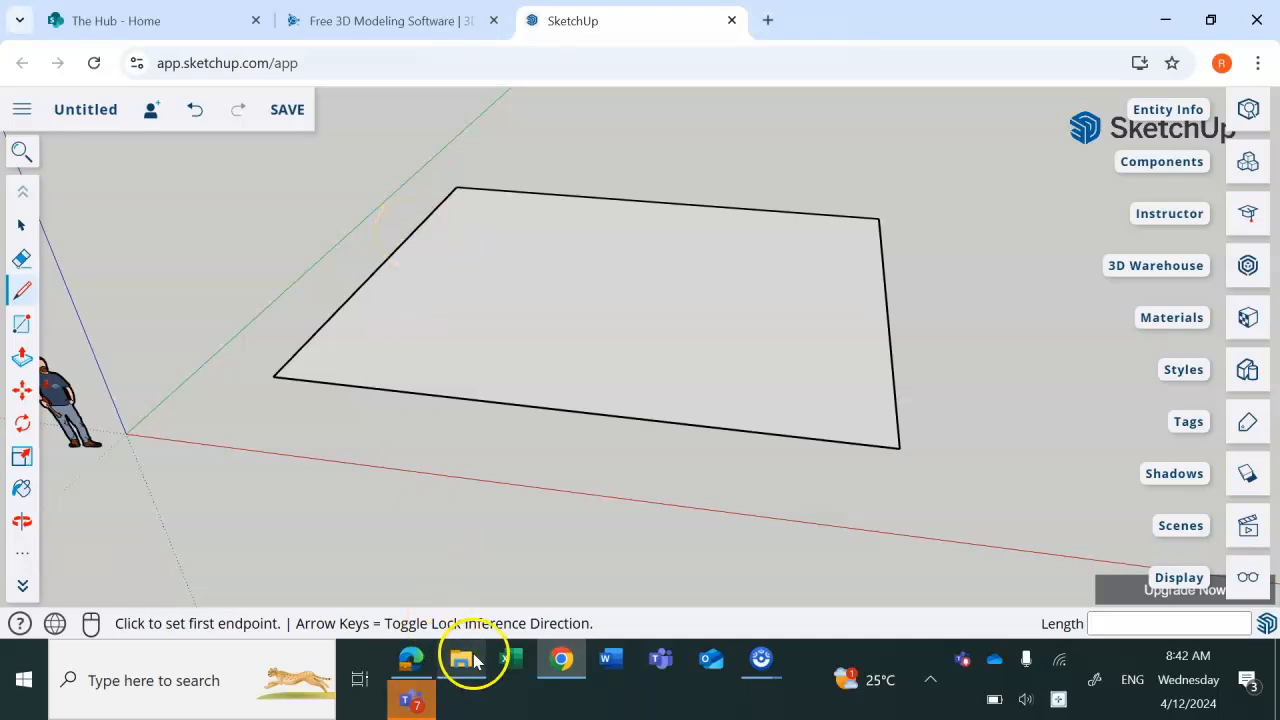
left_click(418, 664)
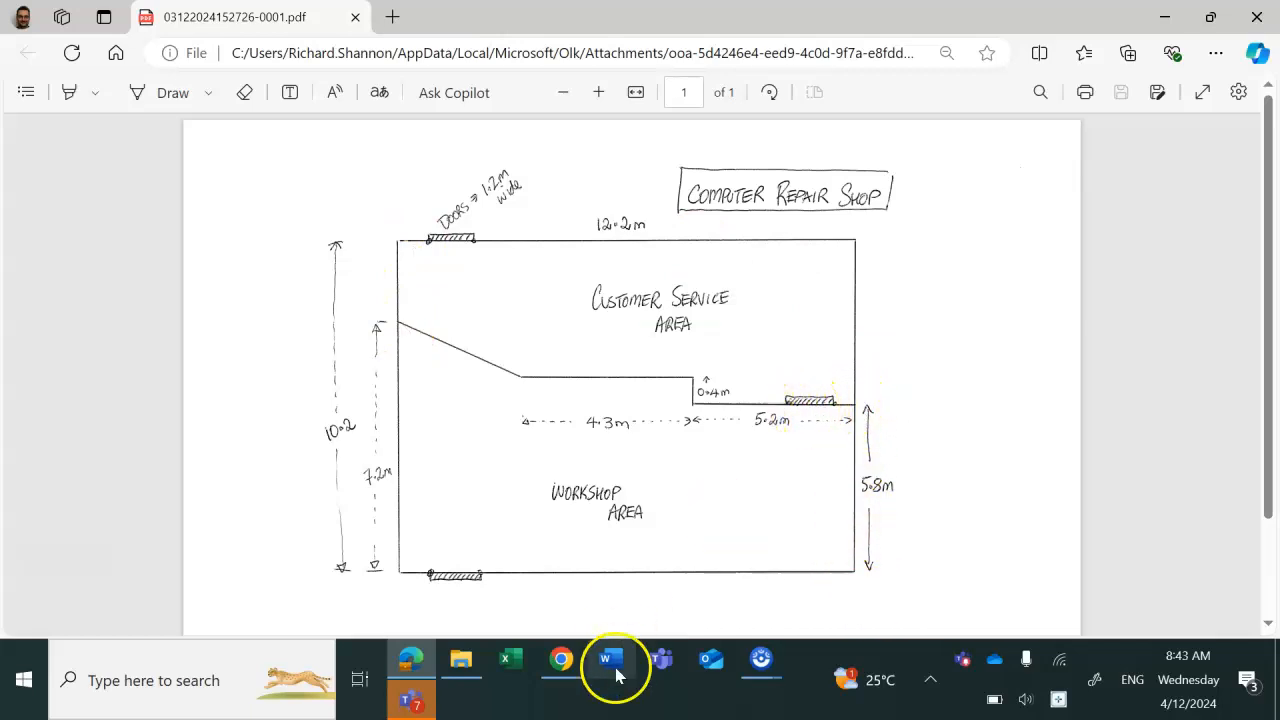
left_click(558, 660)
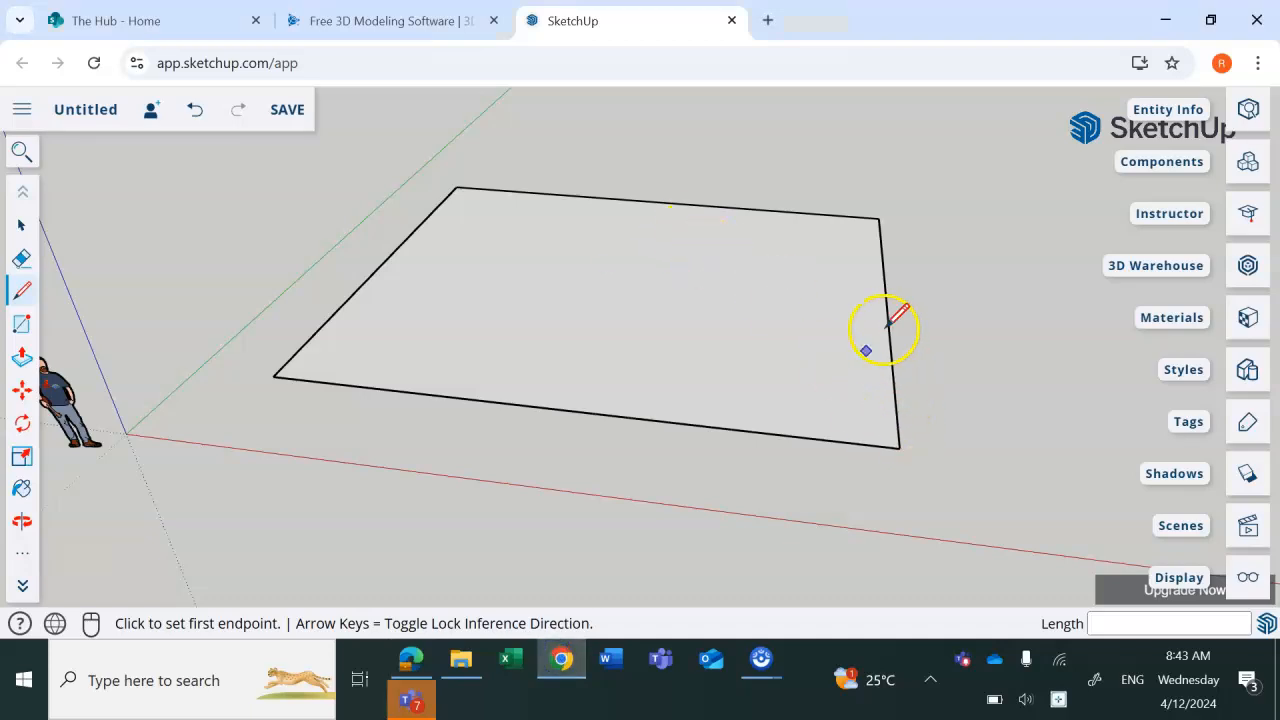
scroll(20, 440, "down", 2)
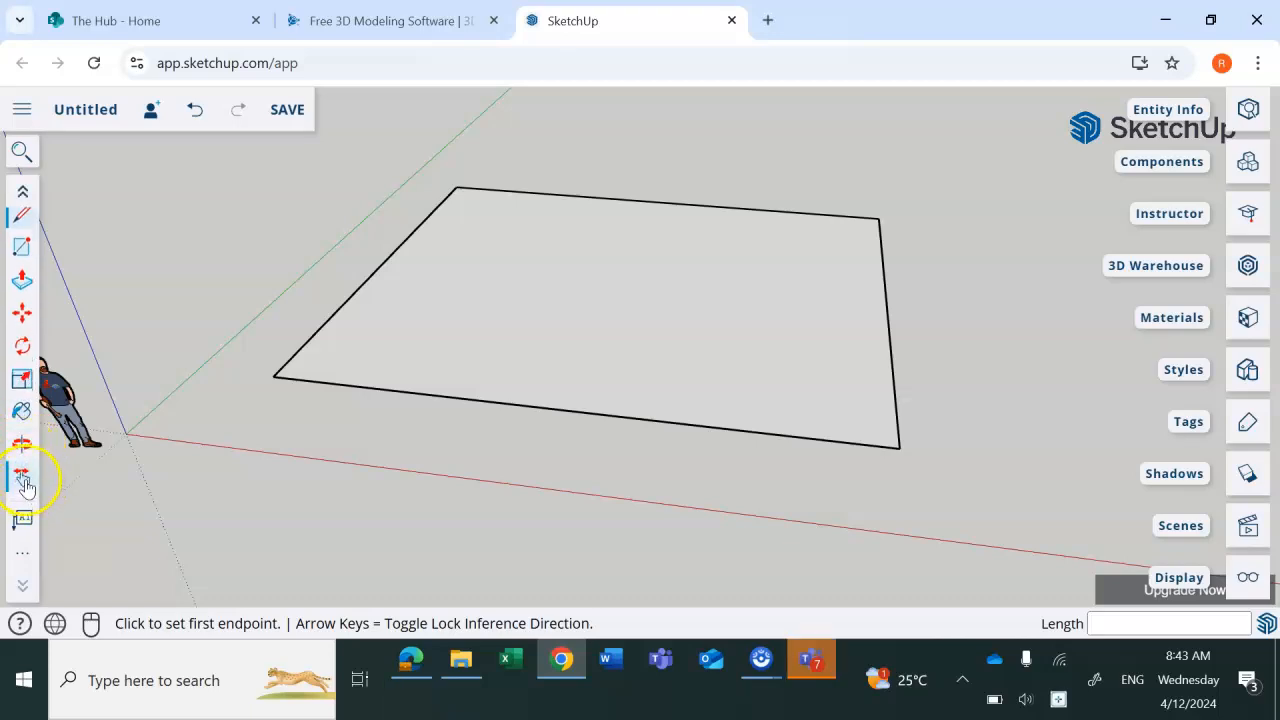
left_click(15, 555)
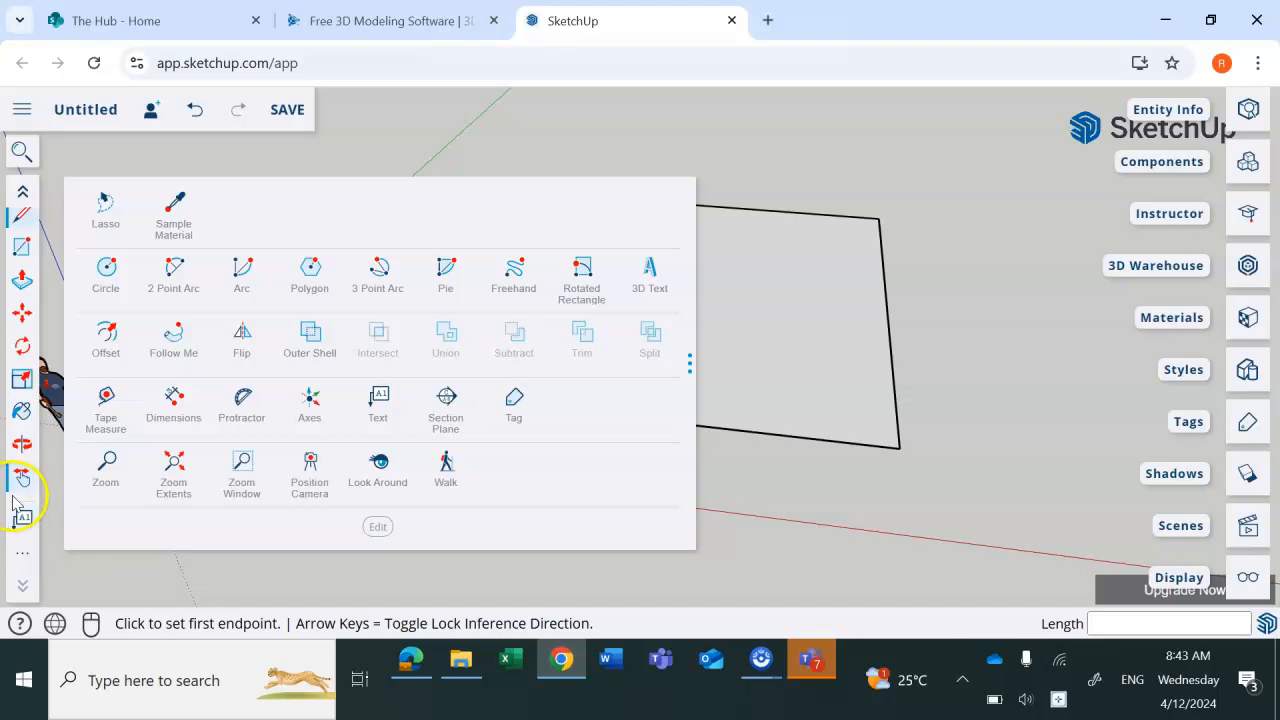
left_click(114, 410)
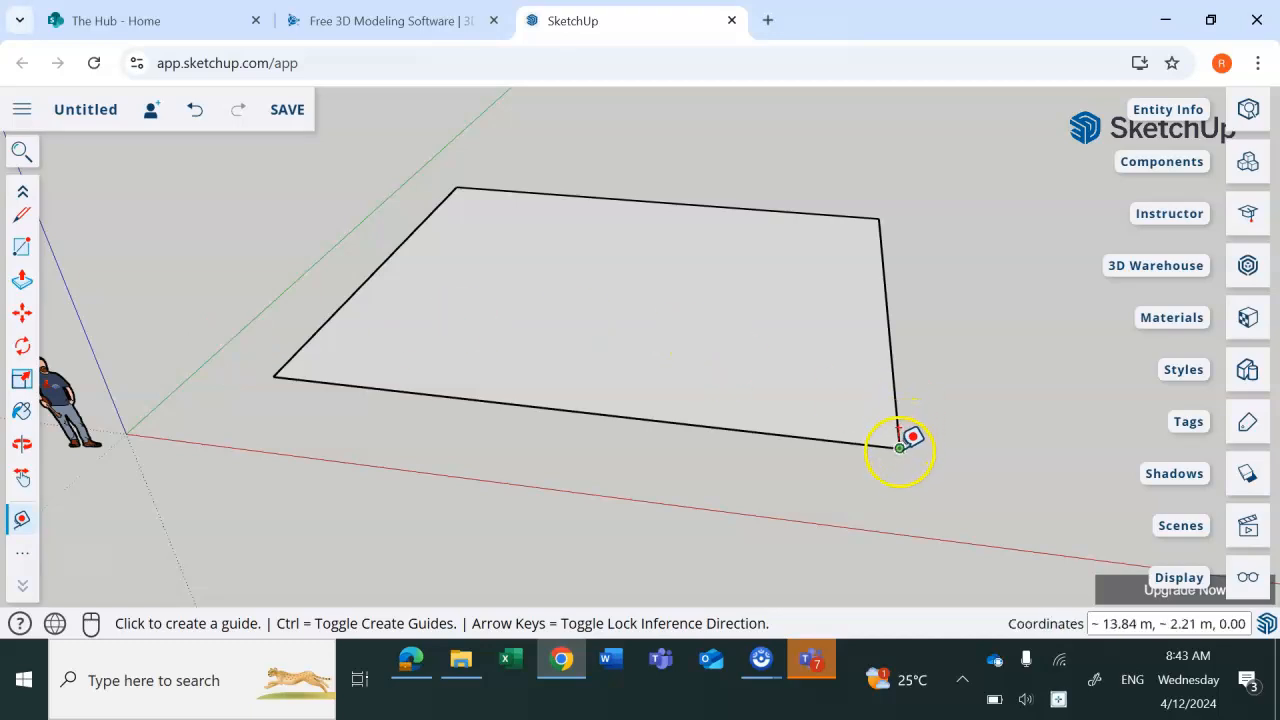
mouse_move(900, 447)
left_mouse_down()
mouse_move(897, 409)
mouse_move(901, 446)
left_mouse_up()
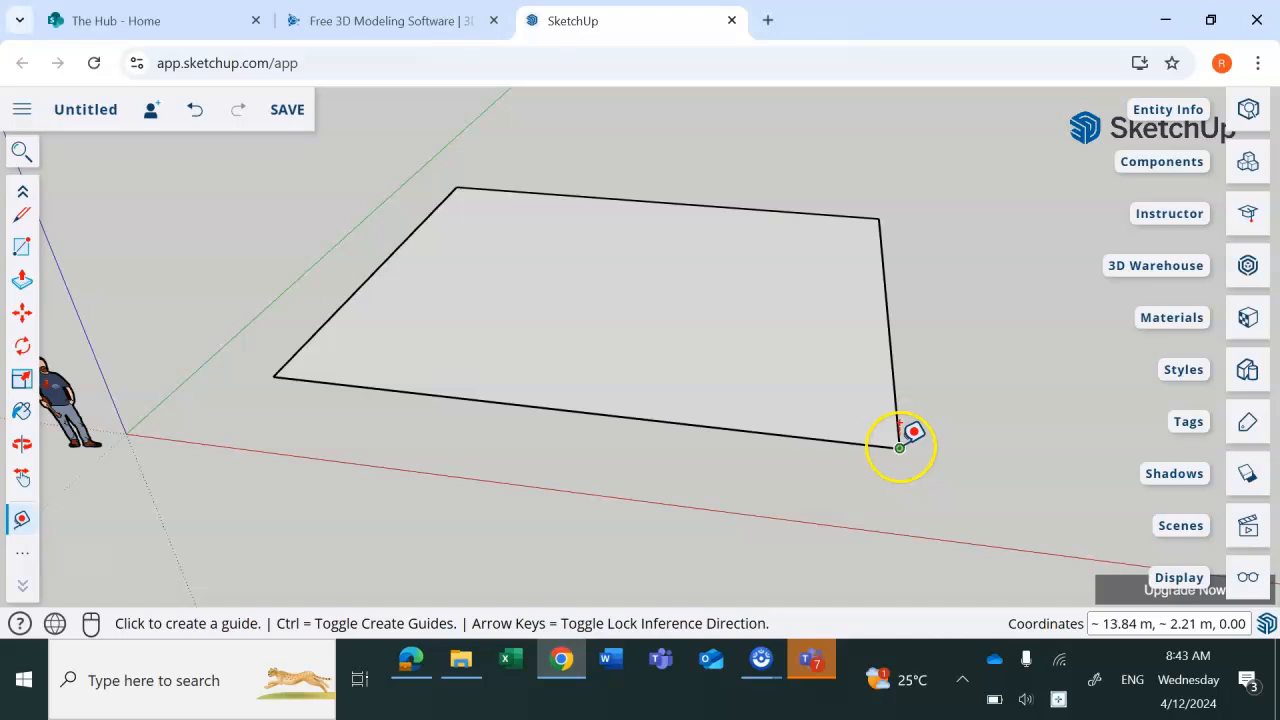
left_click(900, 447)
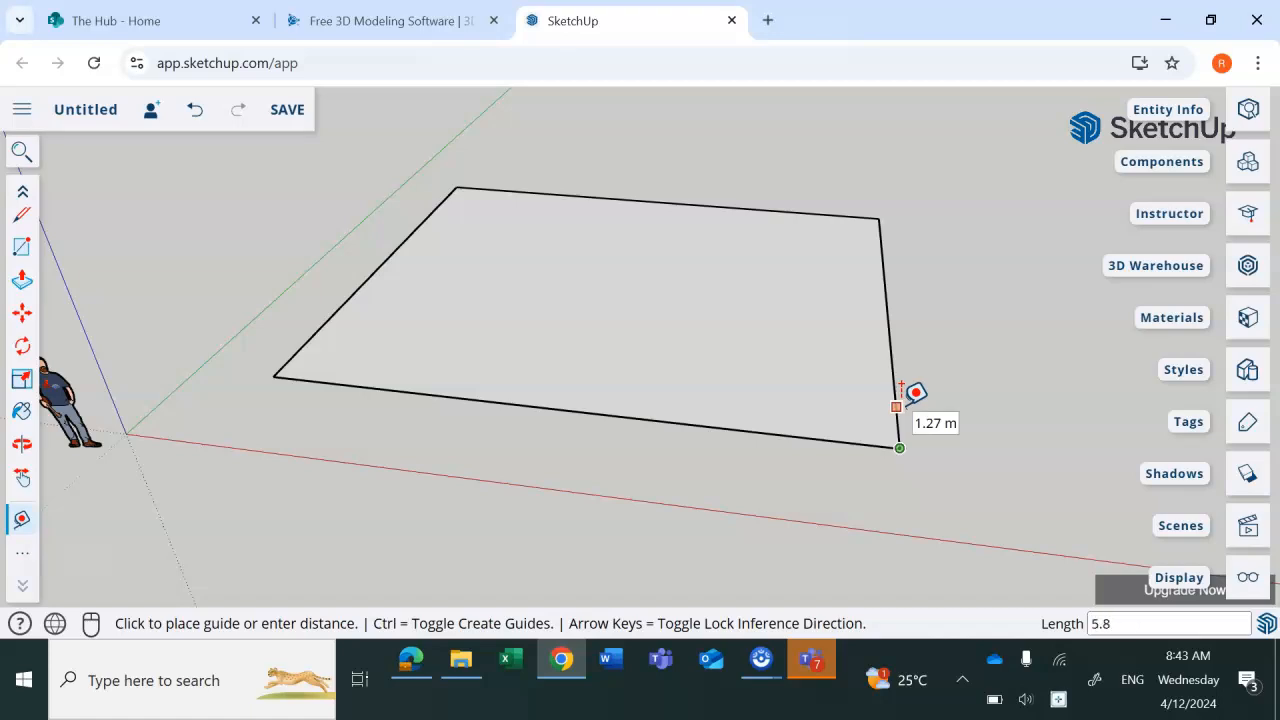
left_click(898, 404)
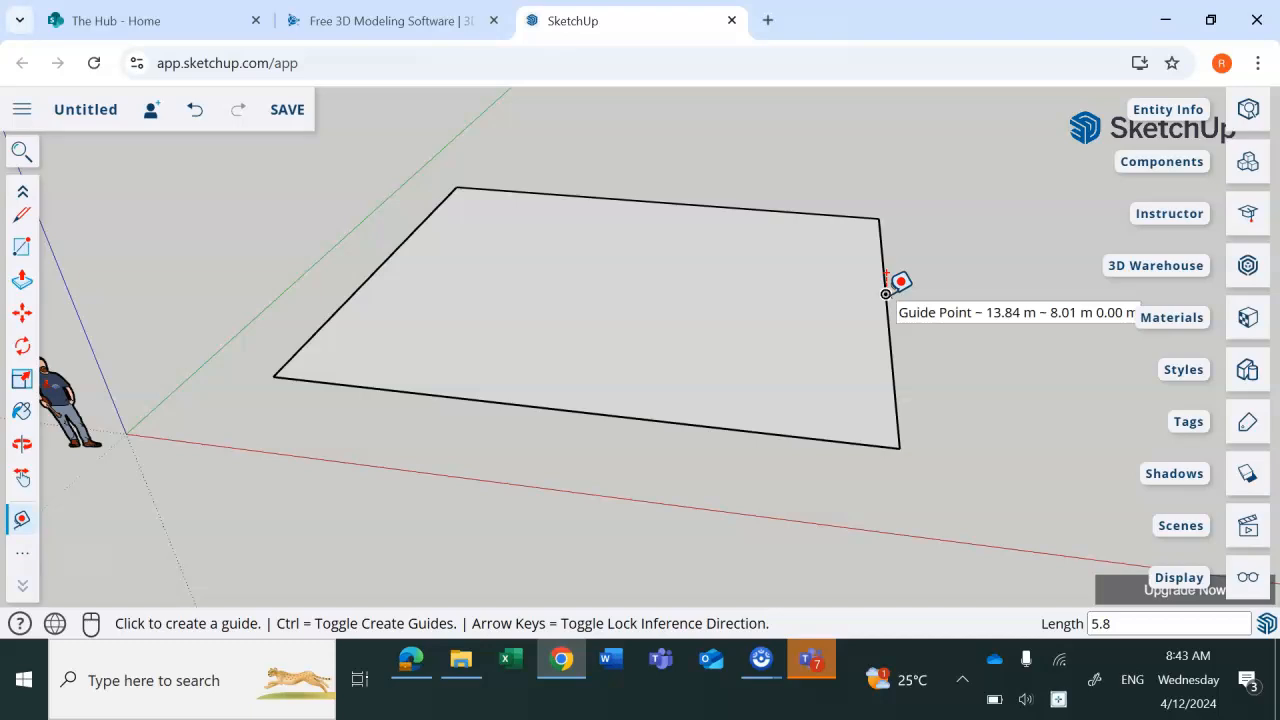
- Draw a 5.2 m interior wall line from the guide point into the floor, parallel to the red axis
left_click(21, 217)
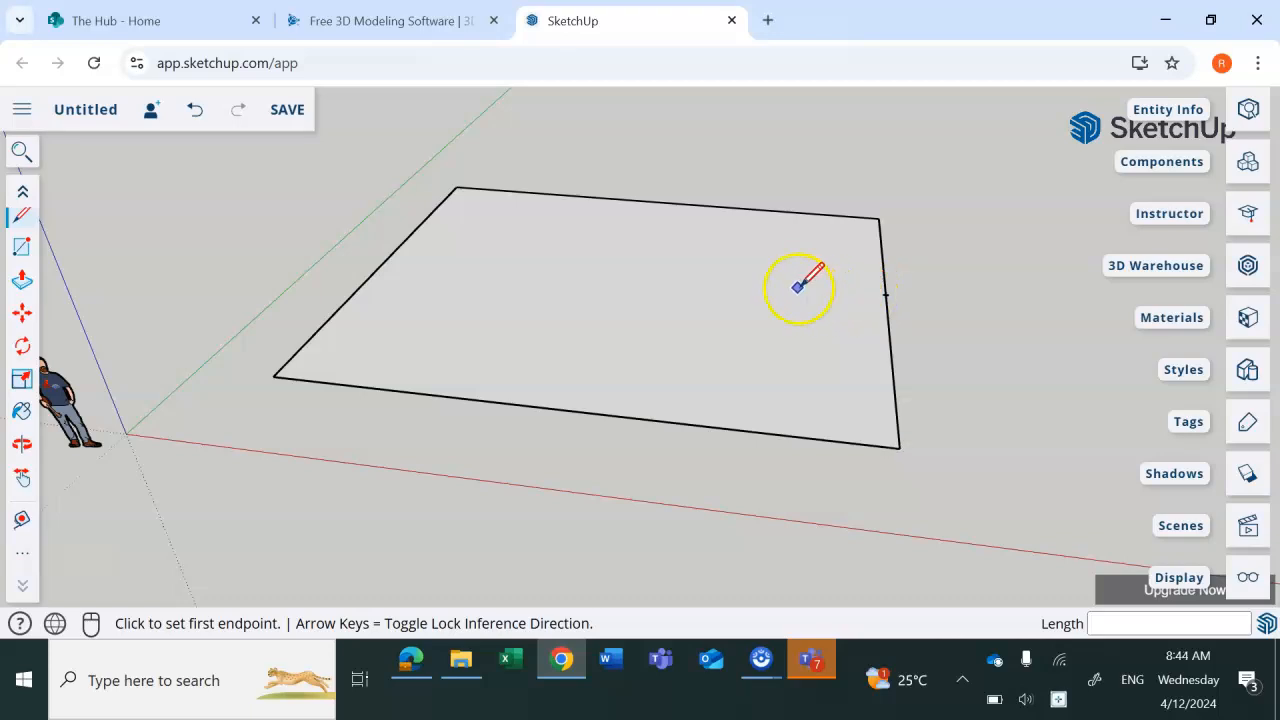
left_click(885, 293)
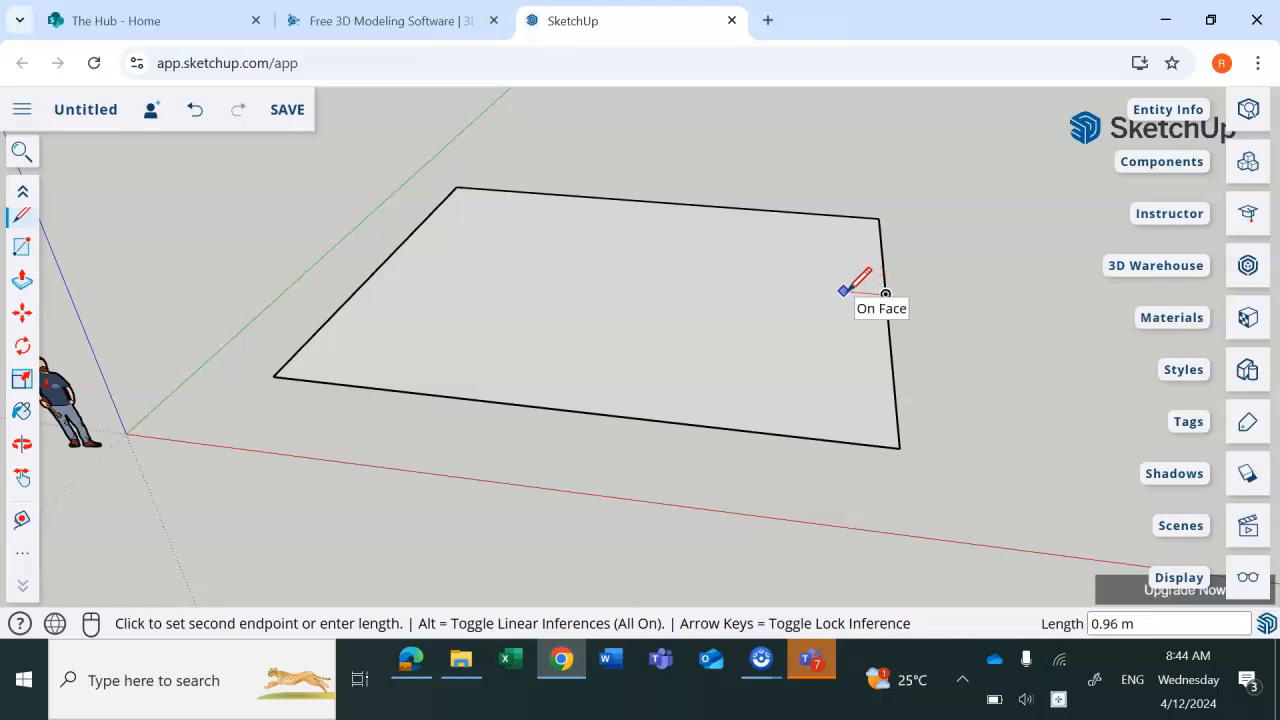
type("2")
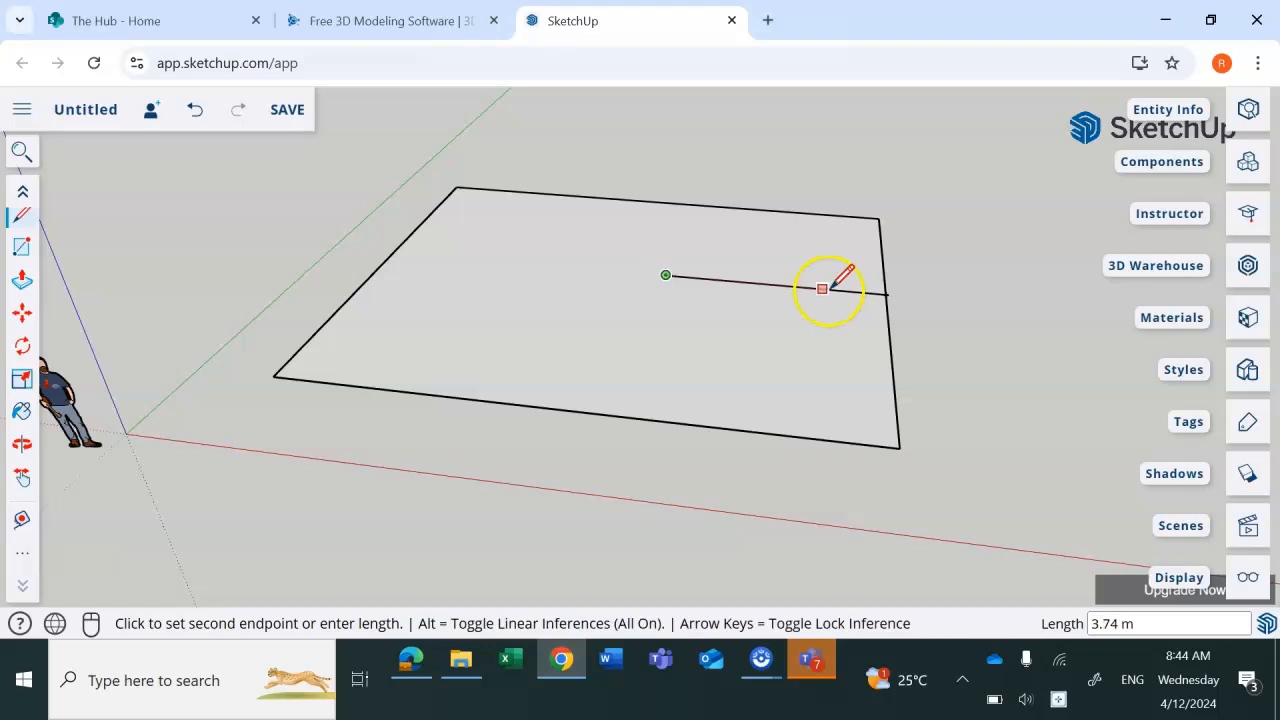
left_click(23, 191)
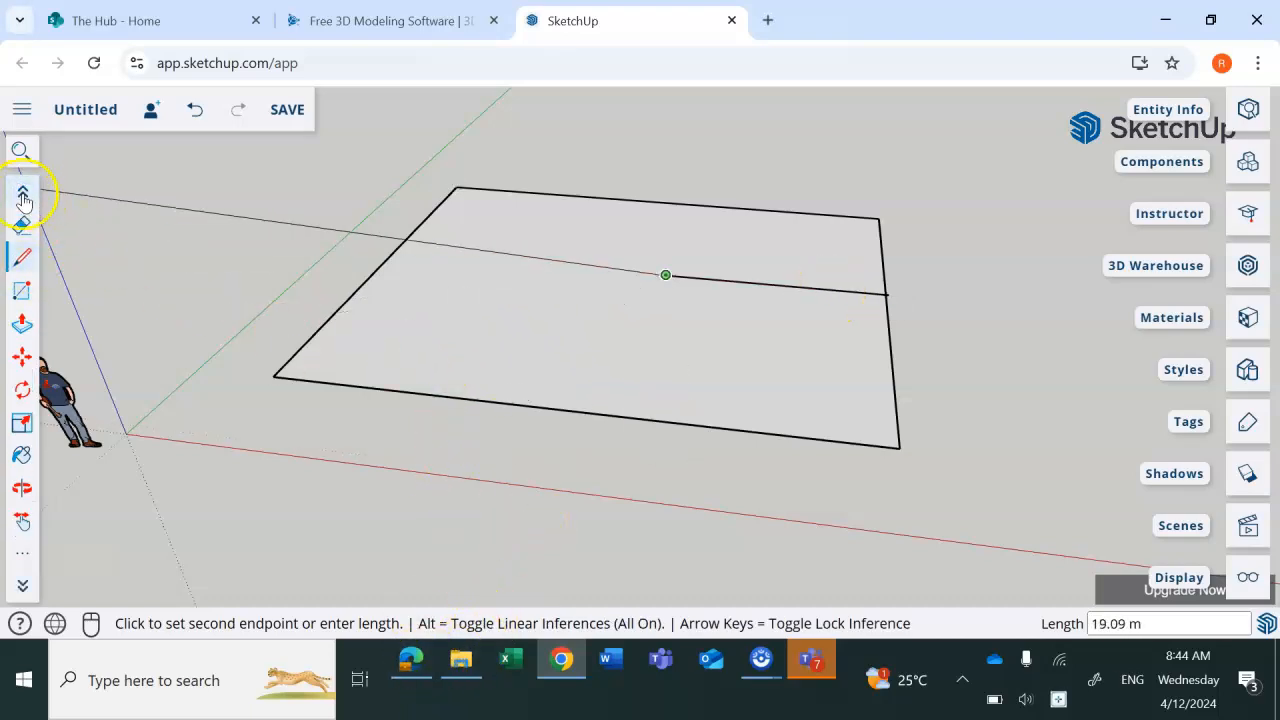
left_click(23, 191)
left_click(22, 225)
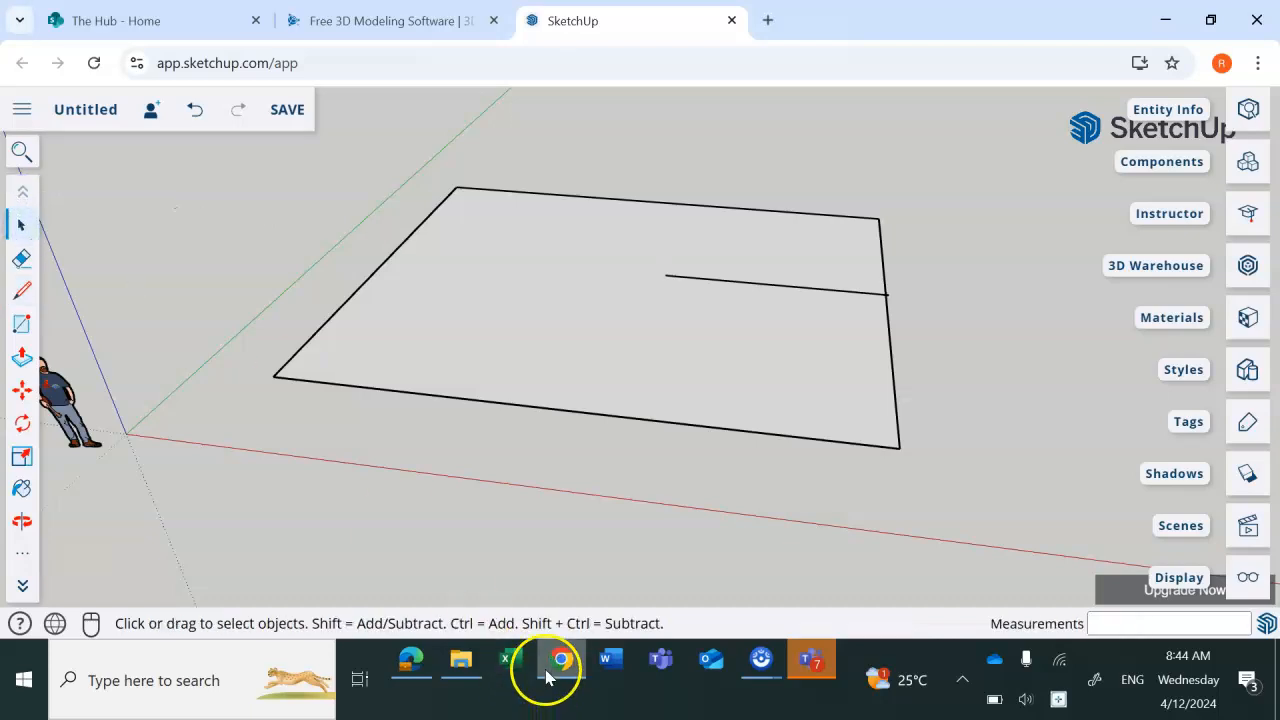
- Check the plan in Edge and, back in SketchUp, draw a 0.4 m line along the green axis from the interior wall's free end
left_click(412, 662)
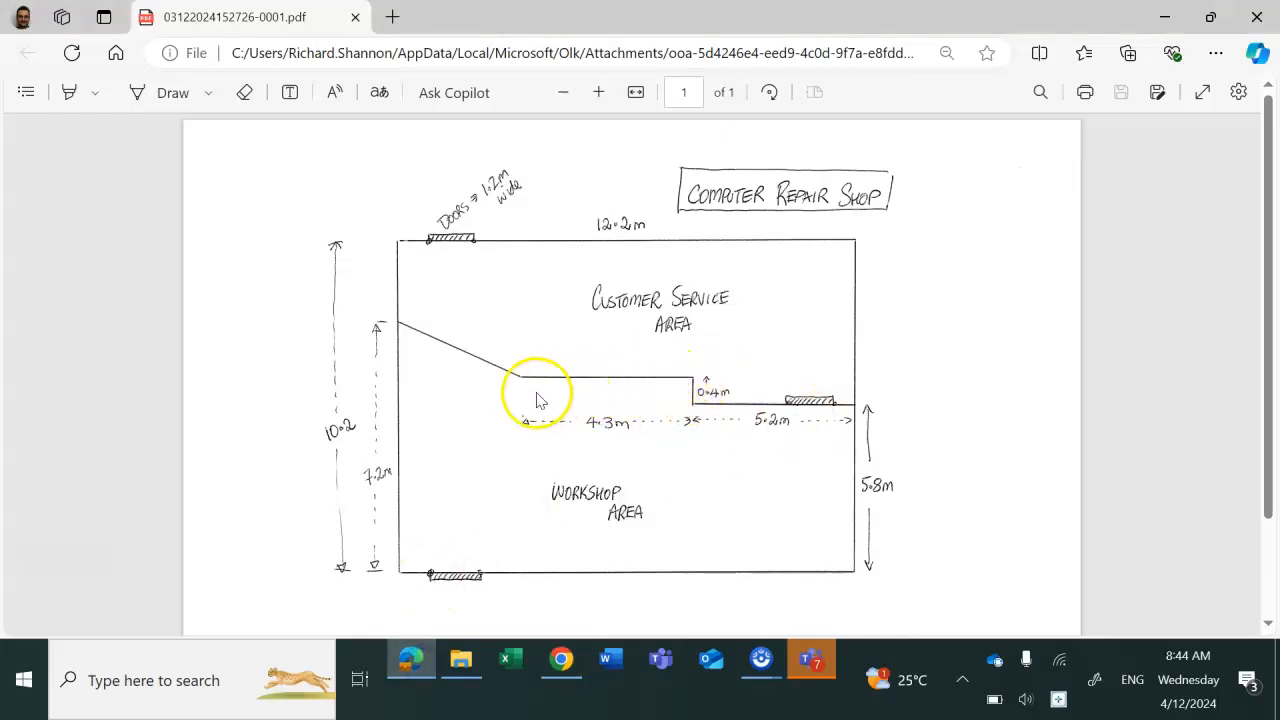
left_click(568, 672)
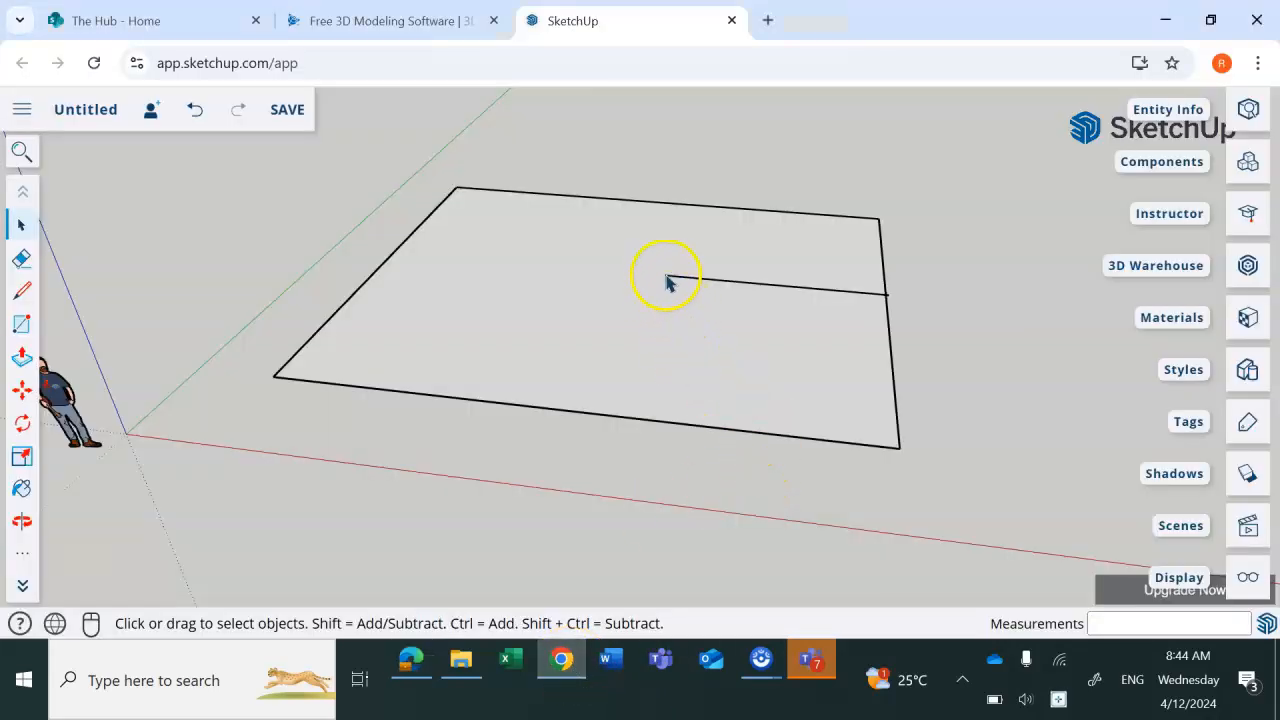
left_click(22, 290)
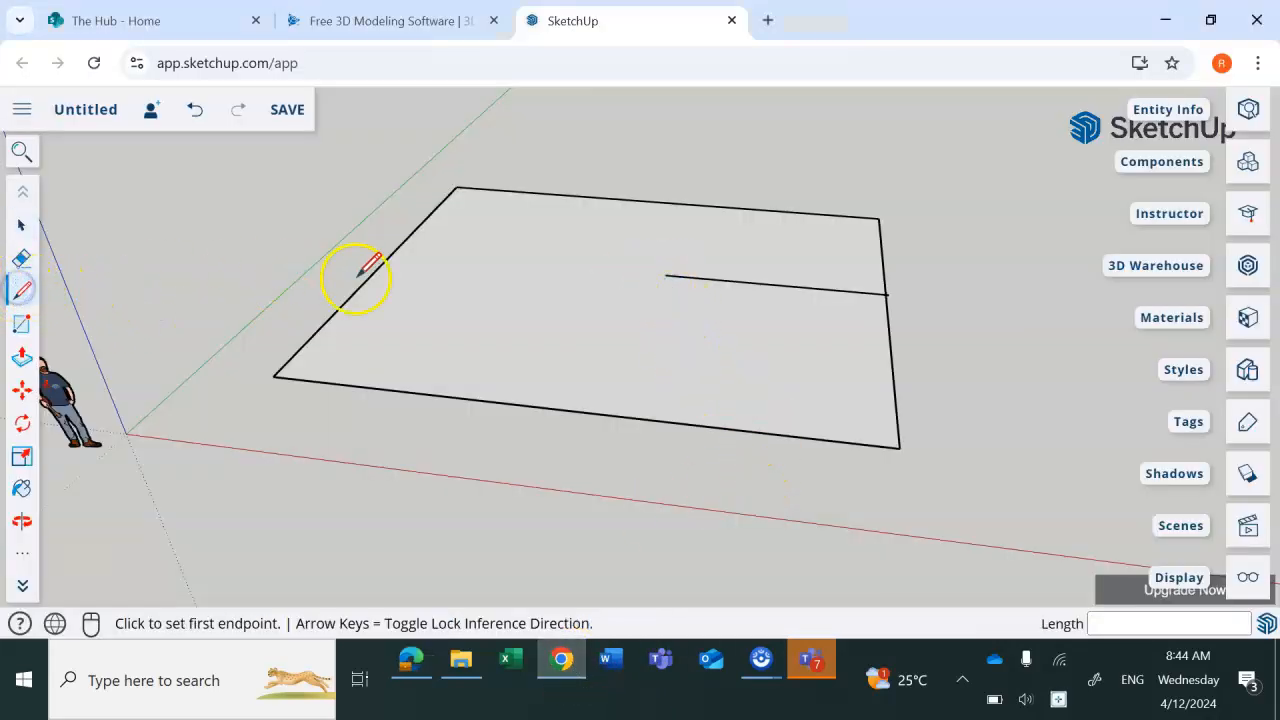
left_click(666, 274)
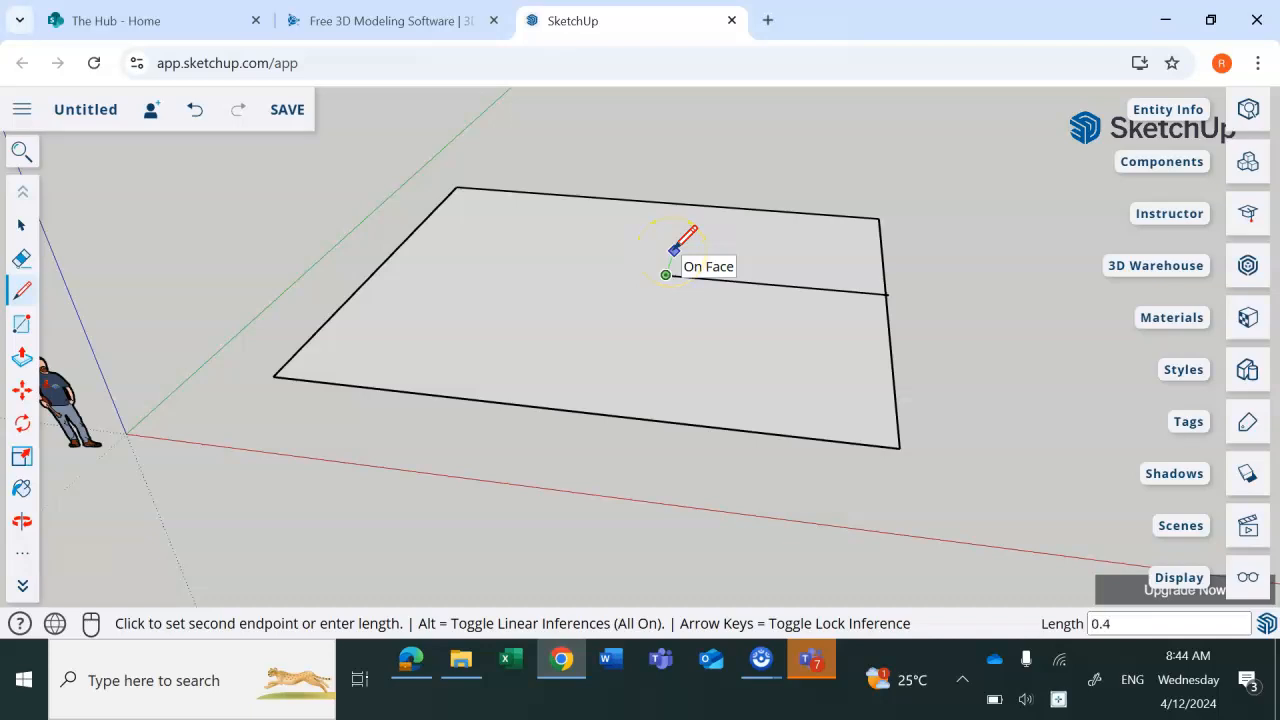
key("Return")
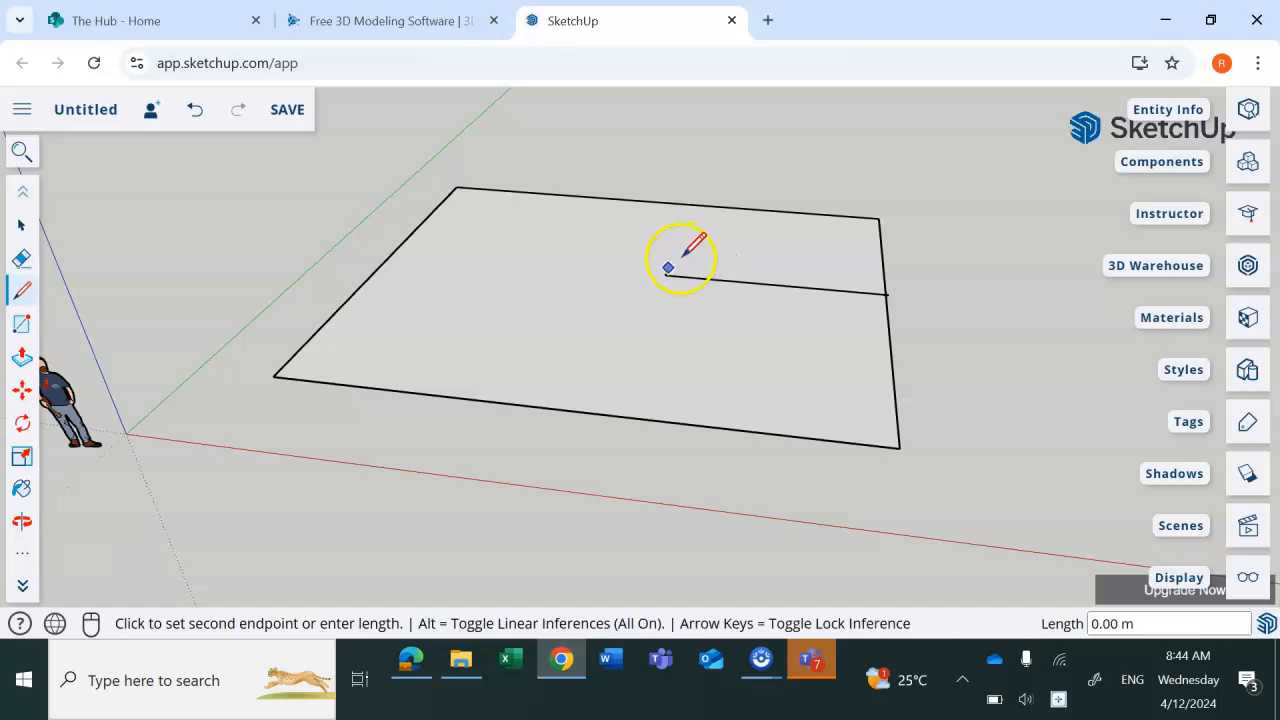
scroll(676, 252, "up", 4)
scroll(676, 252, "up", 1)
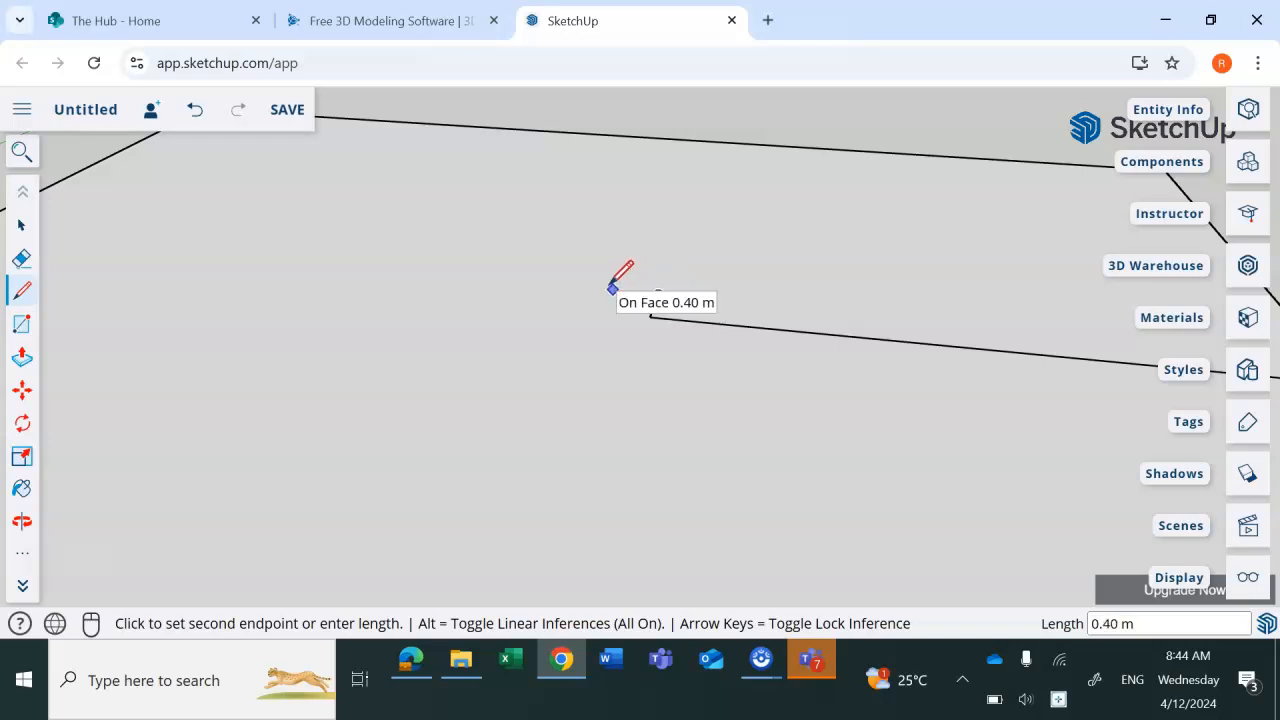
- Draw a 4.3 m interior wall line parallel to the red axis from the end of the 0.4 m jog
type("3")
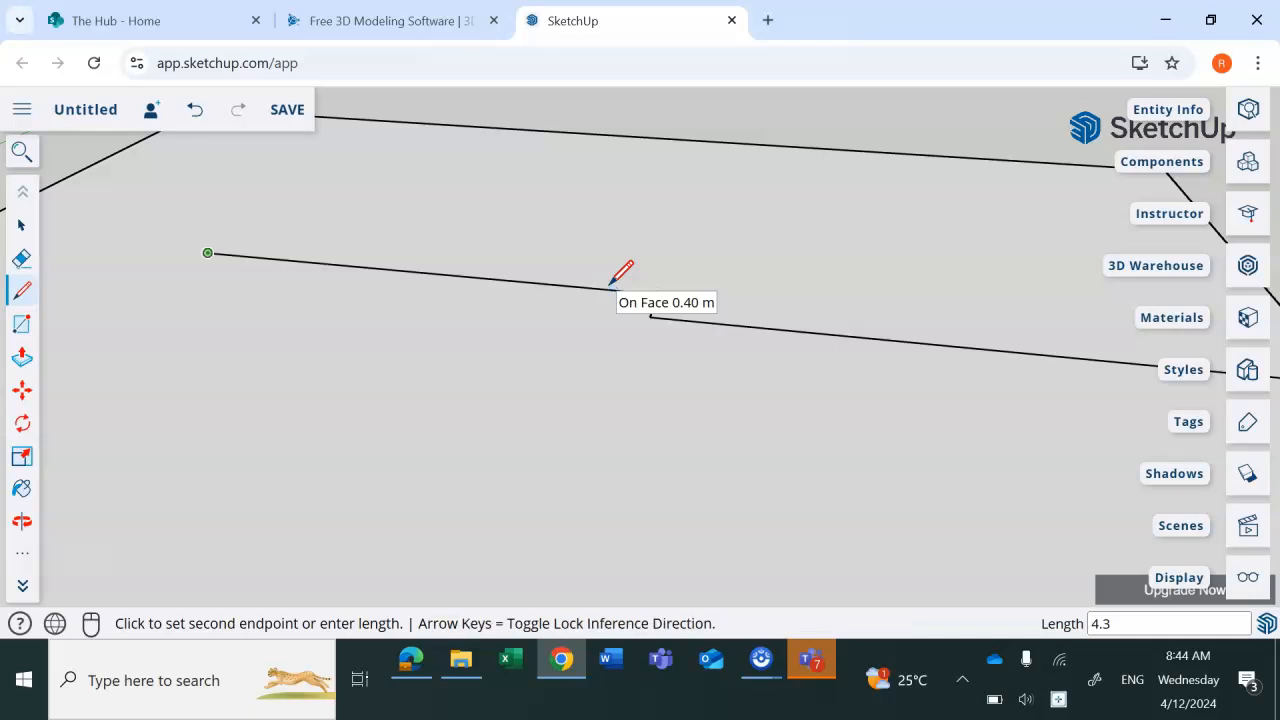
scroll(610, 283, "down", 5)
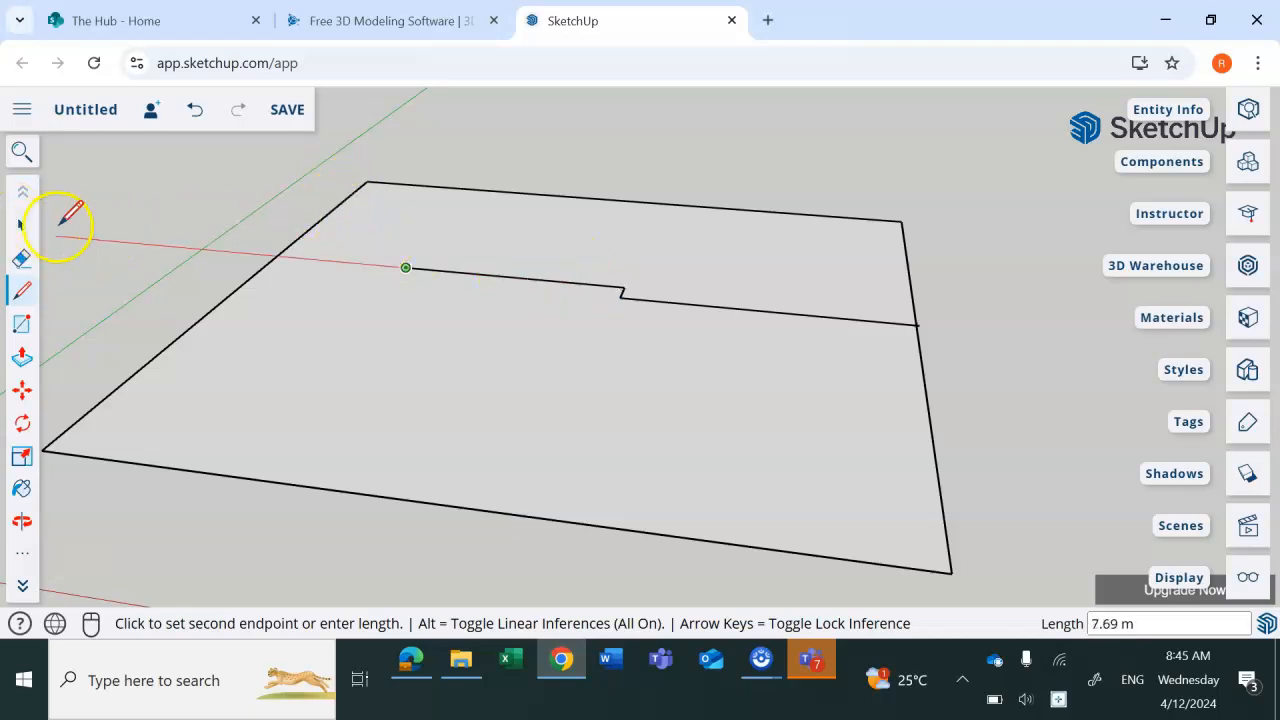
left_click(22, 224)
scroll(284, 290, "down", 2)
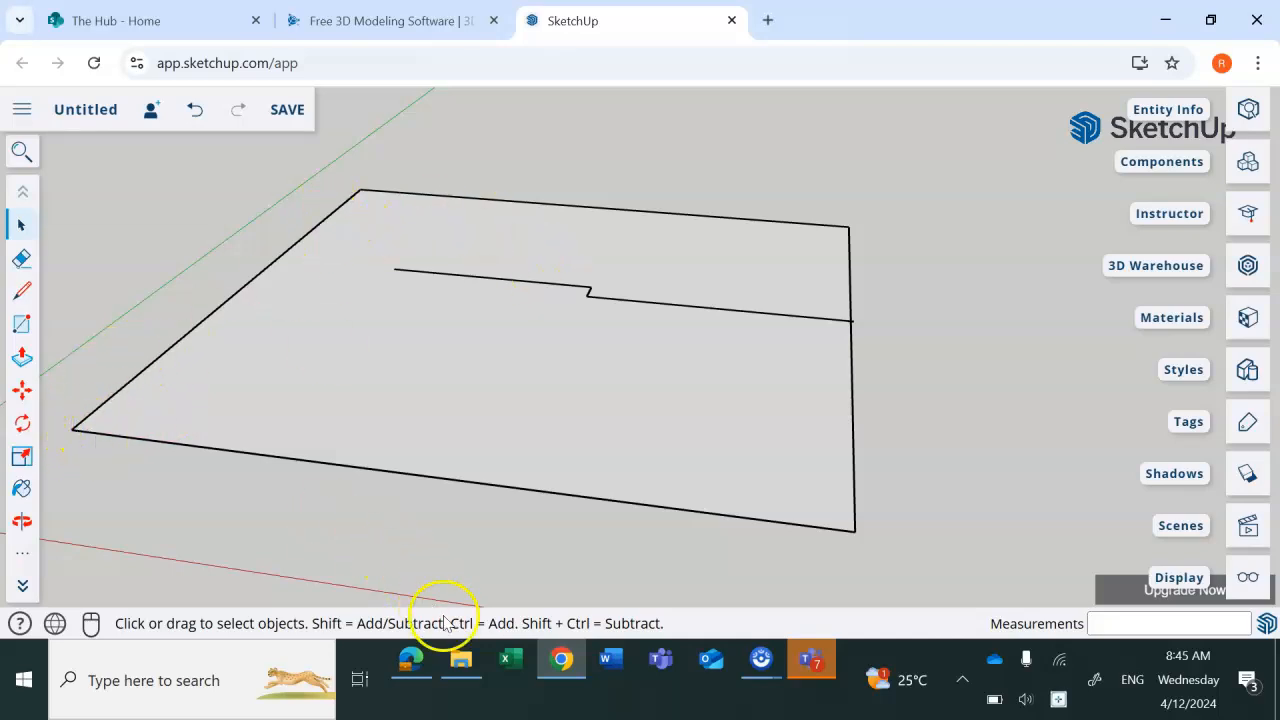
- Check the plan in Edge and, back in SketchUp, place a guide point on the rectangle's left side, 7.2 m from its front corner
left_click(411, 659)
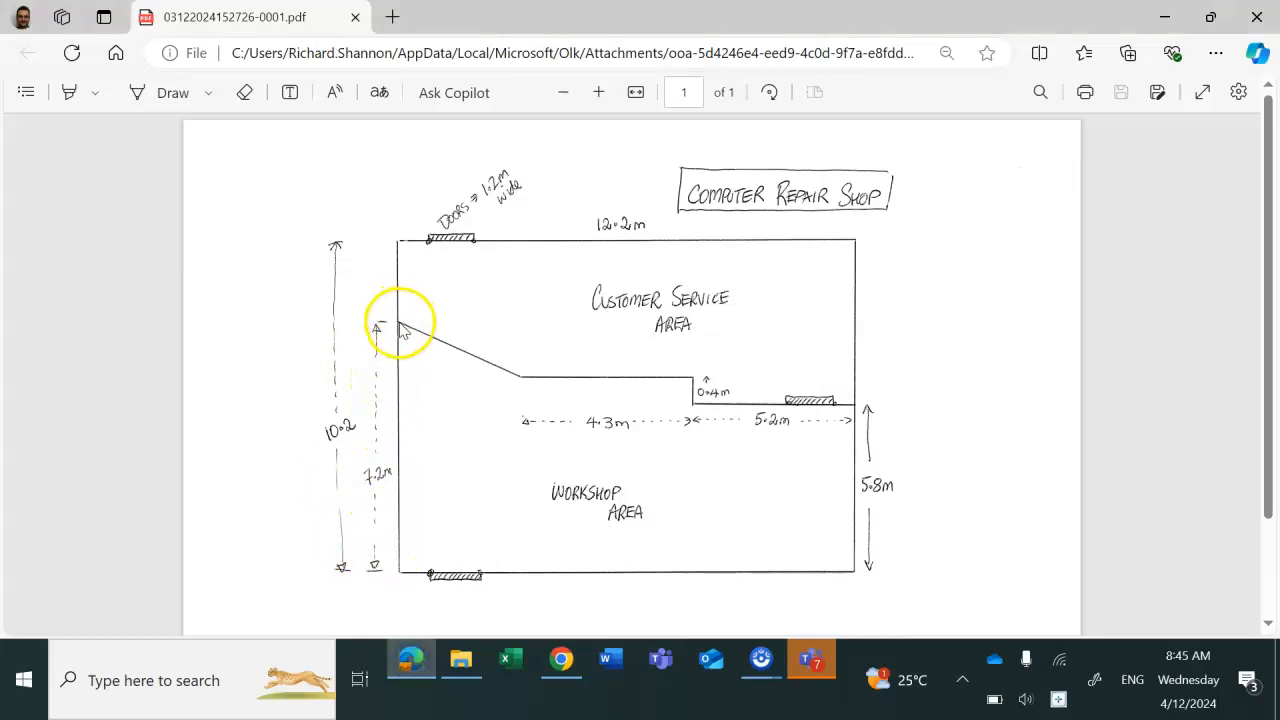
left_click(563, 660)
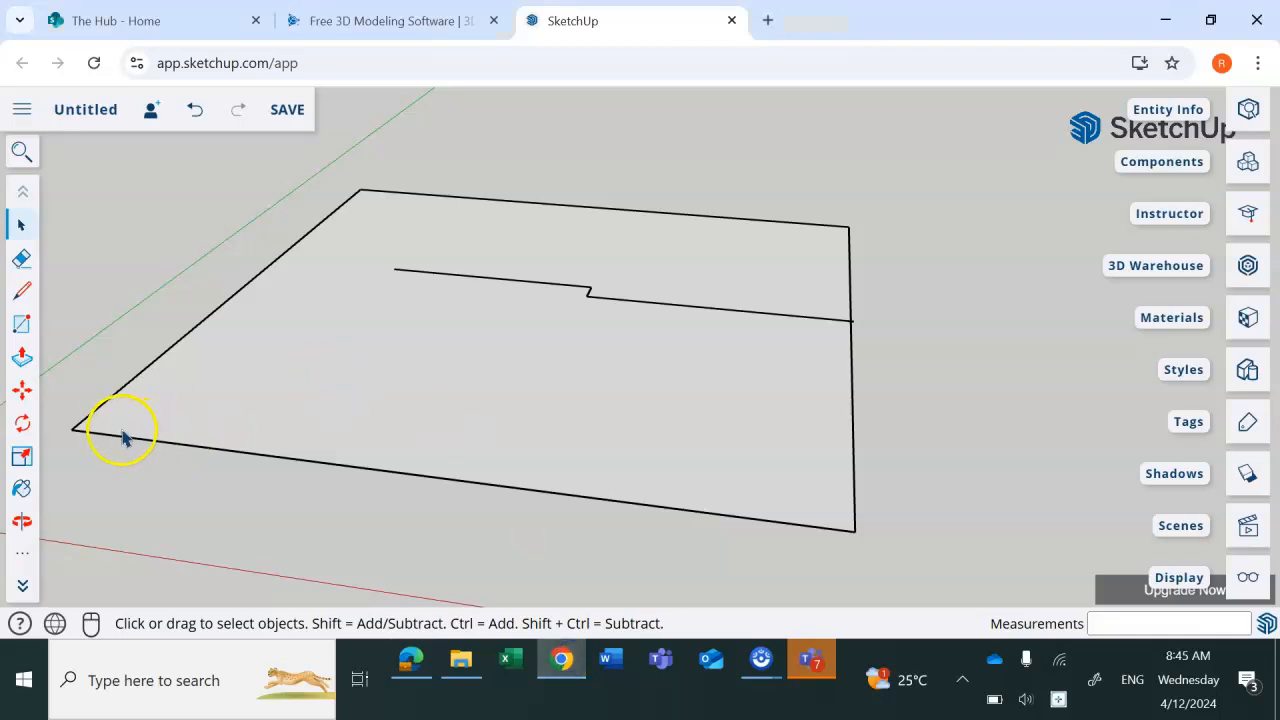
scroll(30, 500, "down", 2)
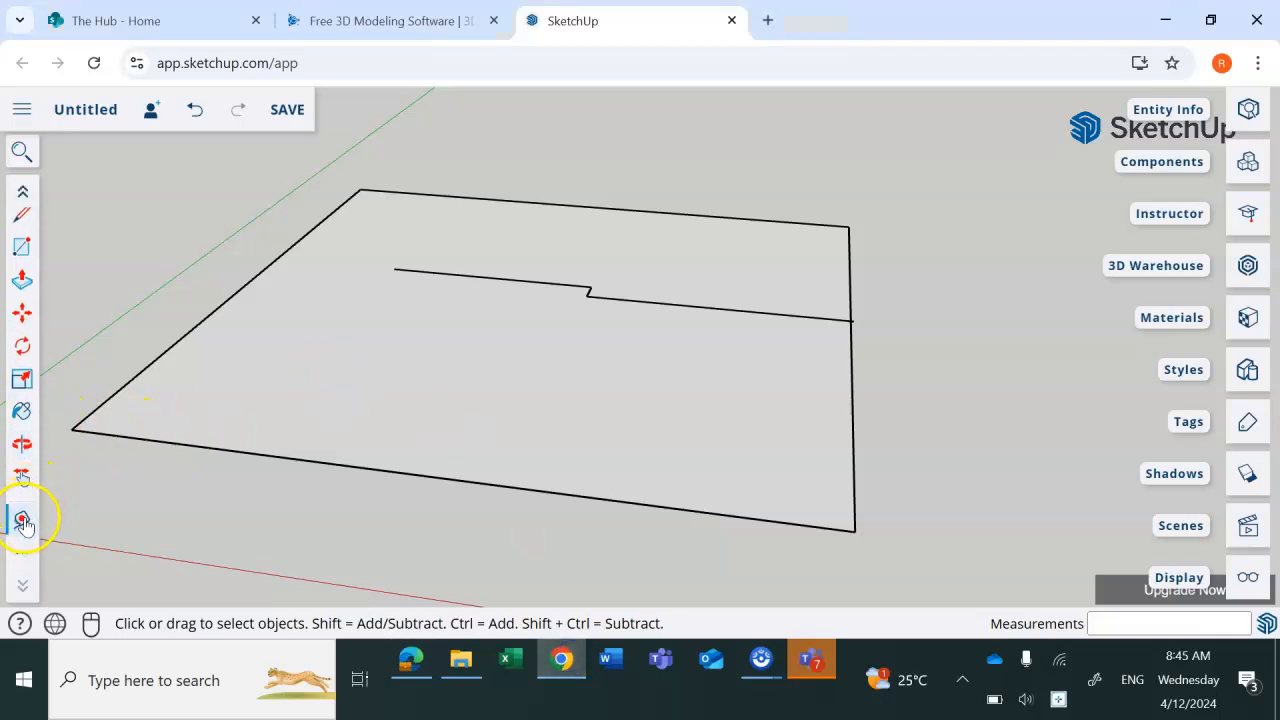
left_click(22, 516)
left_click(71, 429)
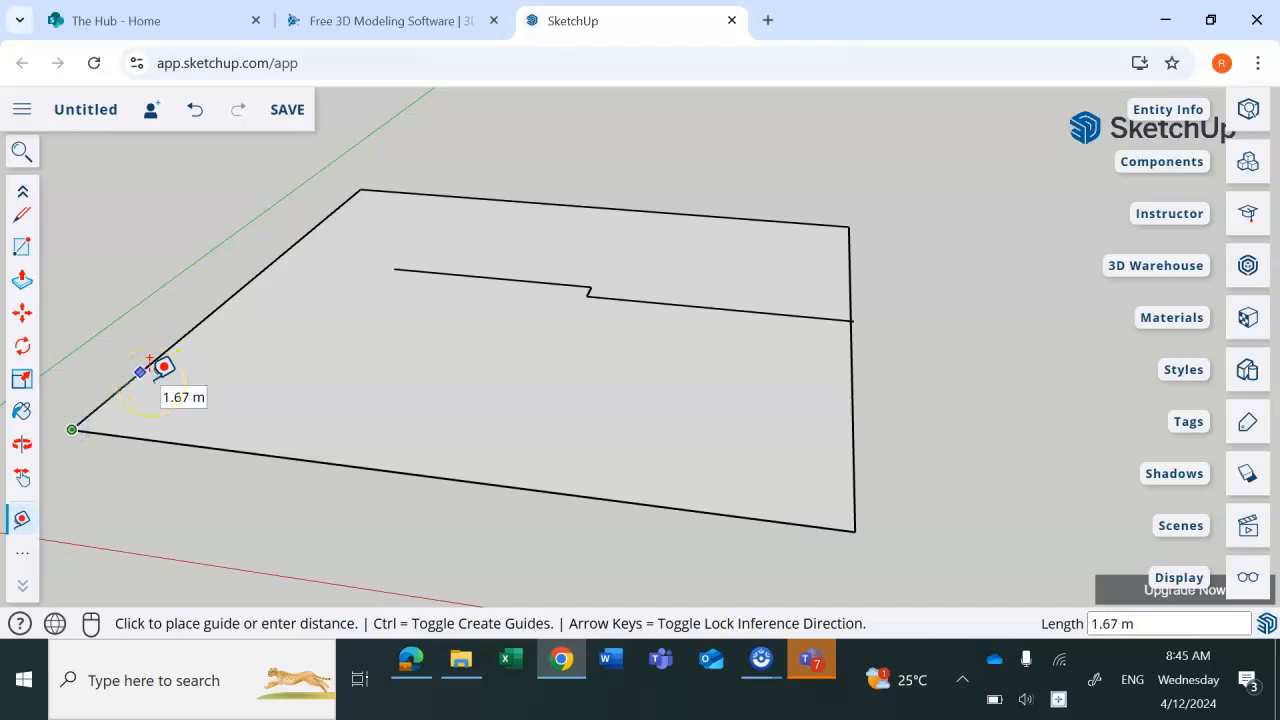
type("7.2")
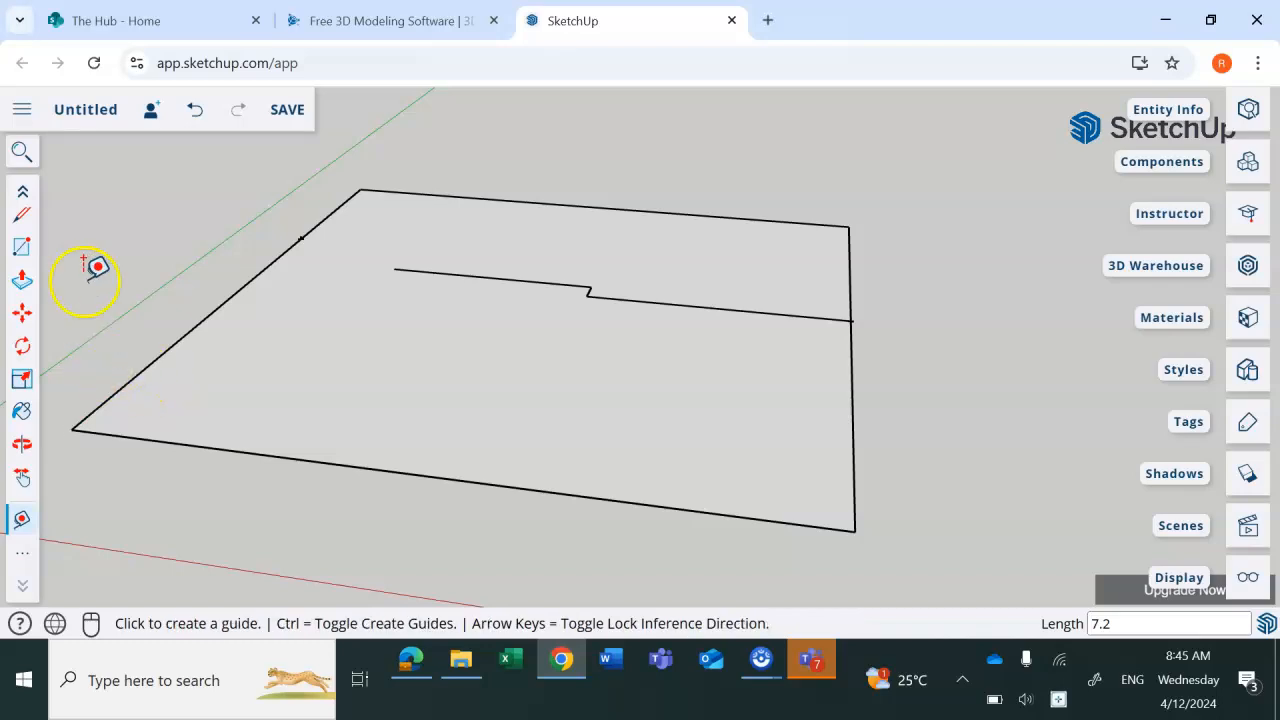
- Draw the angled wall line from the free end of the 4.3 m segment to the guide point on the left side
left_click(20, 216)
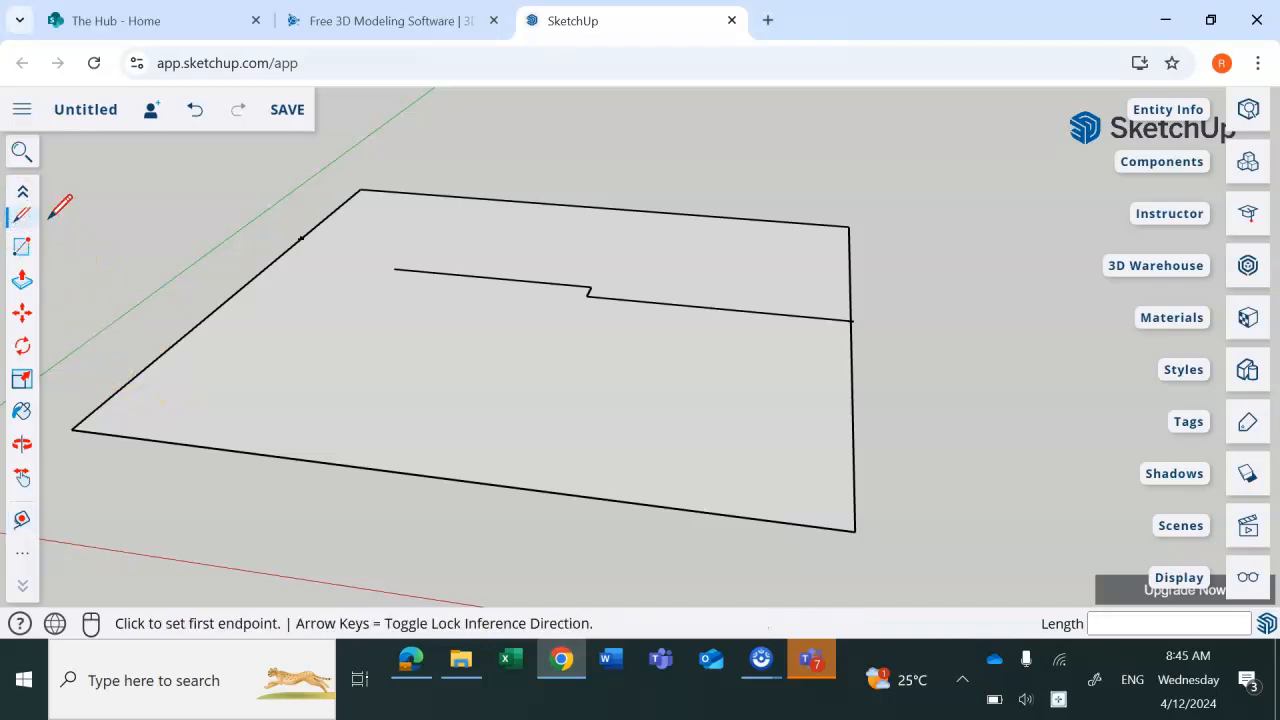
left_click(395, 268)
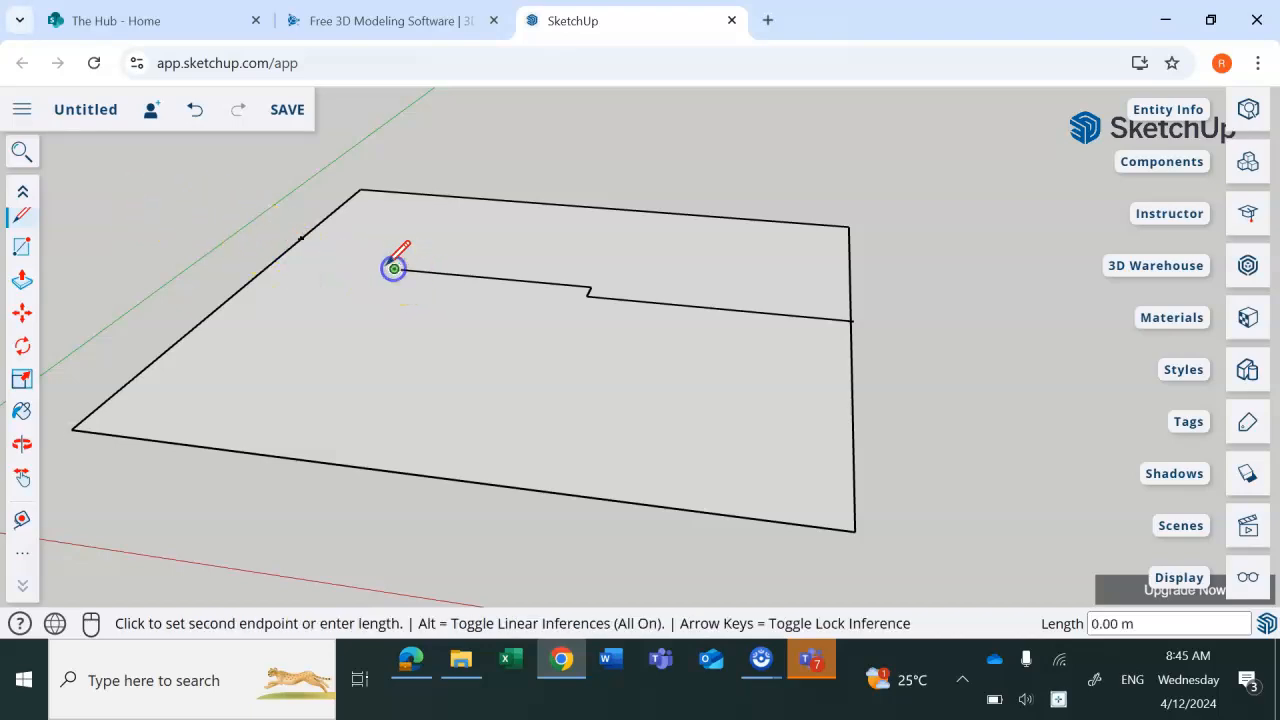
left_click(305, 240)
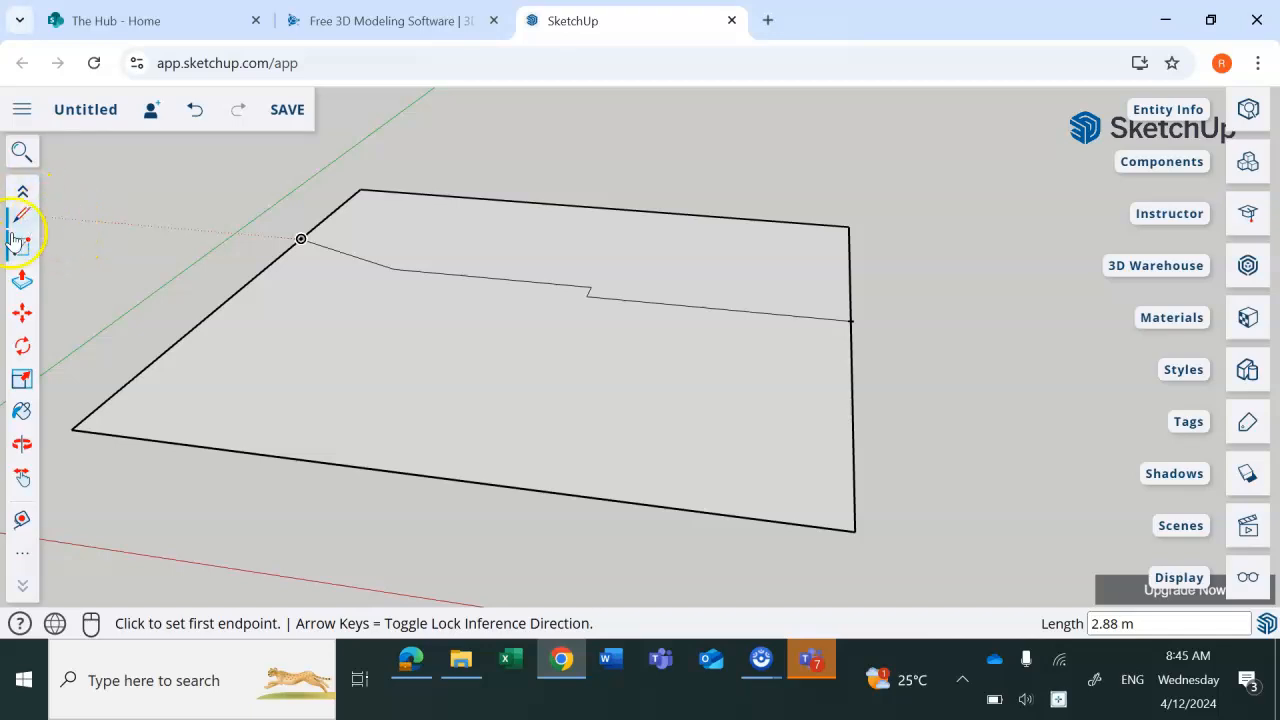
left_click(22, 191)
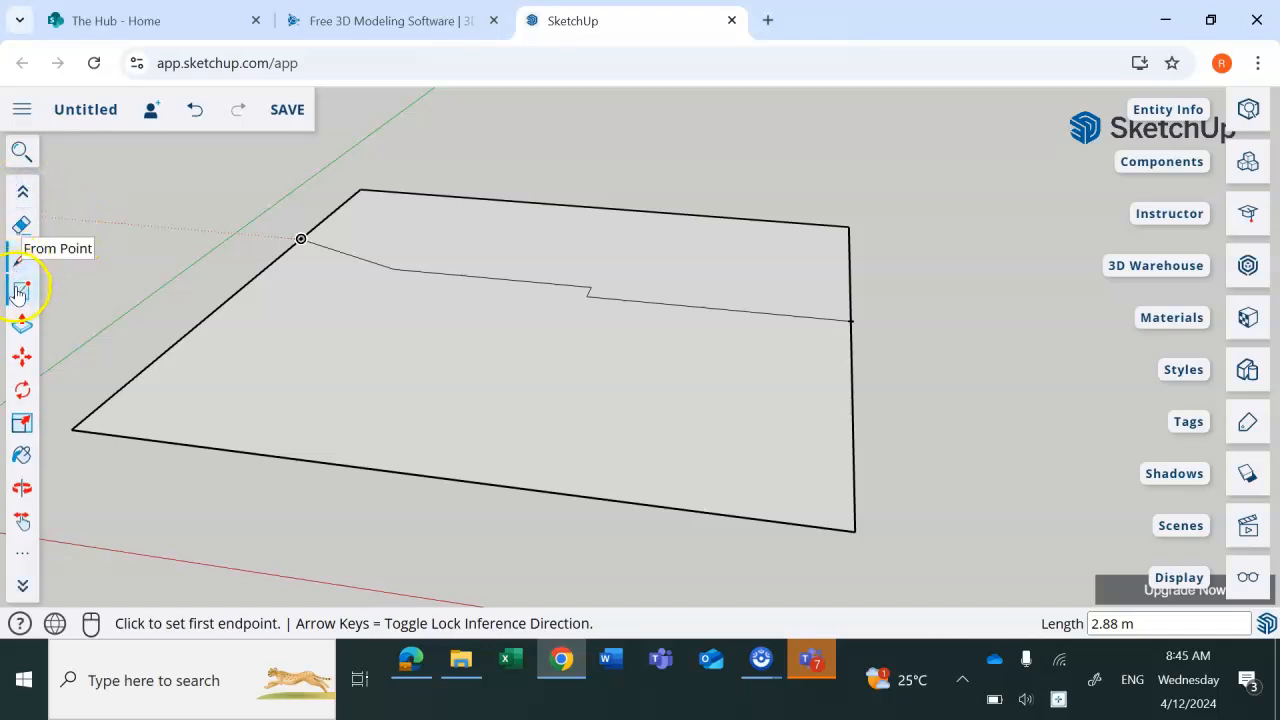
left_click(22, 198)
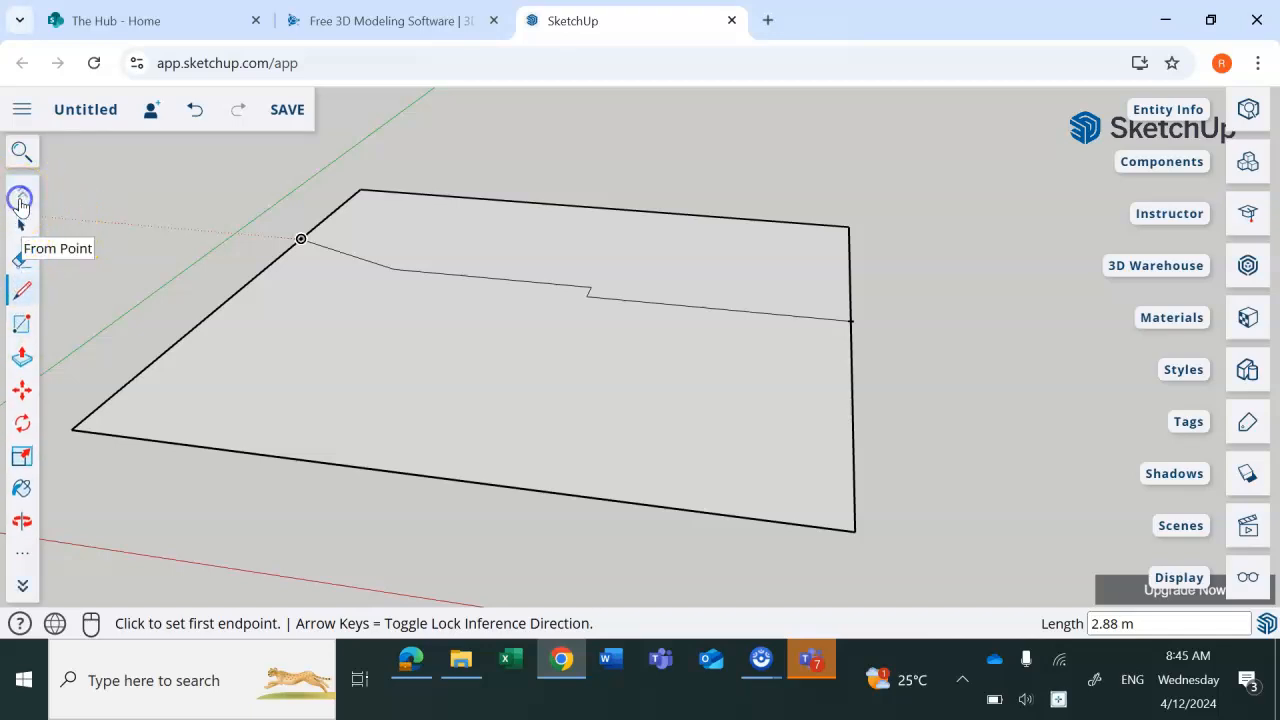
left_click(22, 225)
scroll(475, 353, "down", 2)
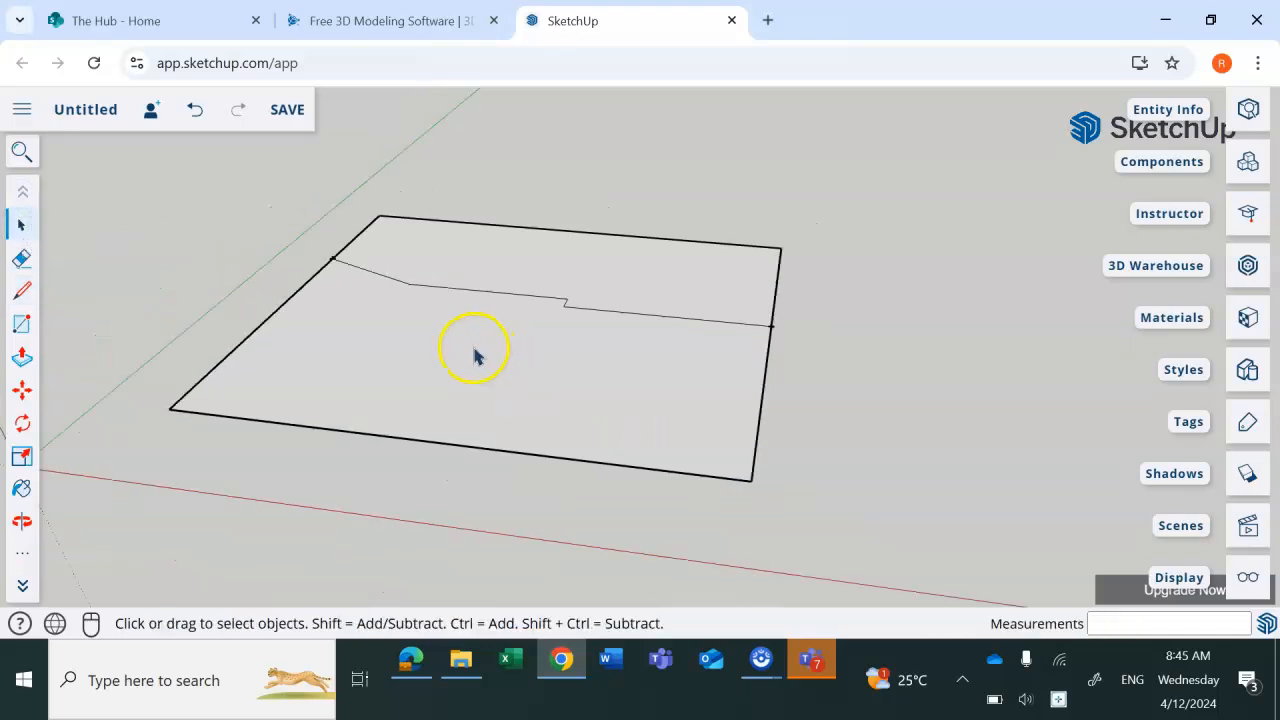
- Place the text label "WORKSHOP AREA" on the larger front floor face, replacing its default area text
scroll(470, 352, "up", 2)
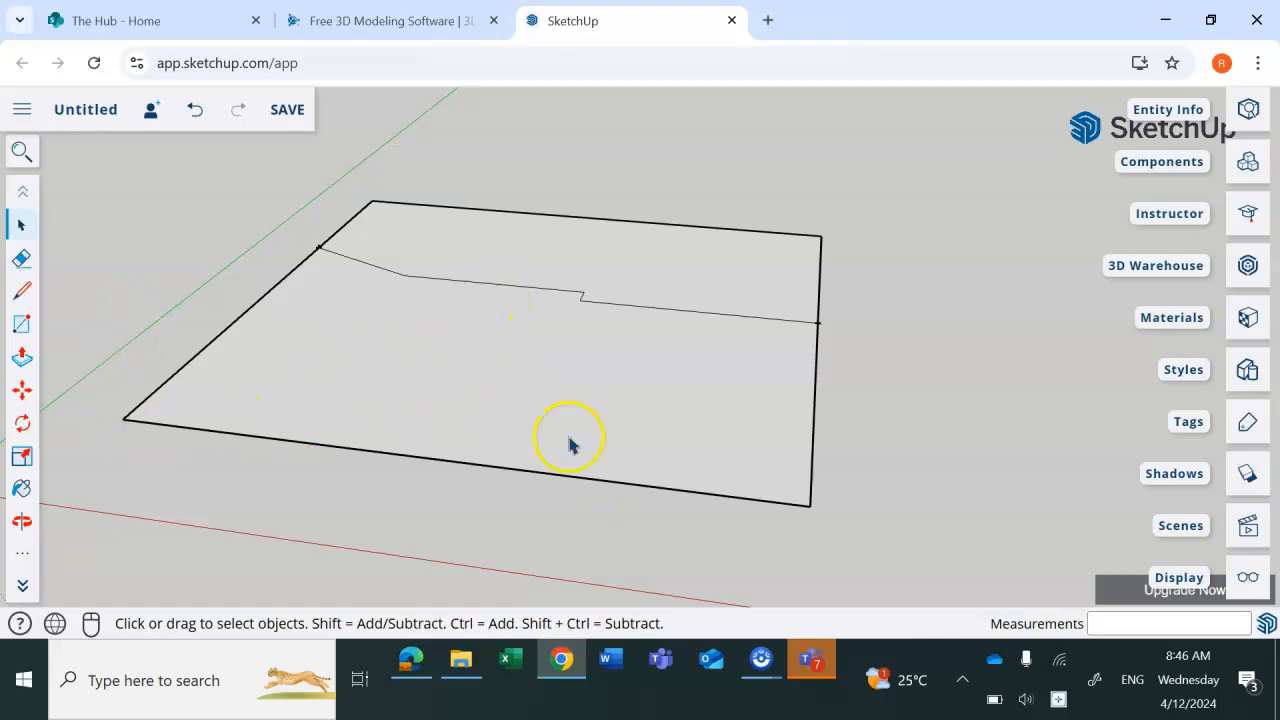
scroll(30, 442, "down", 2)
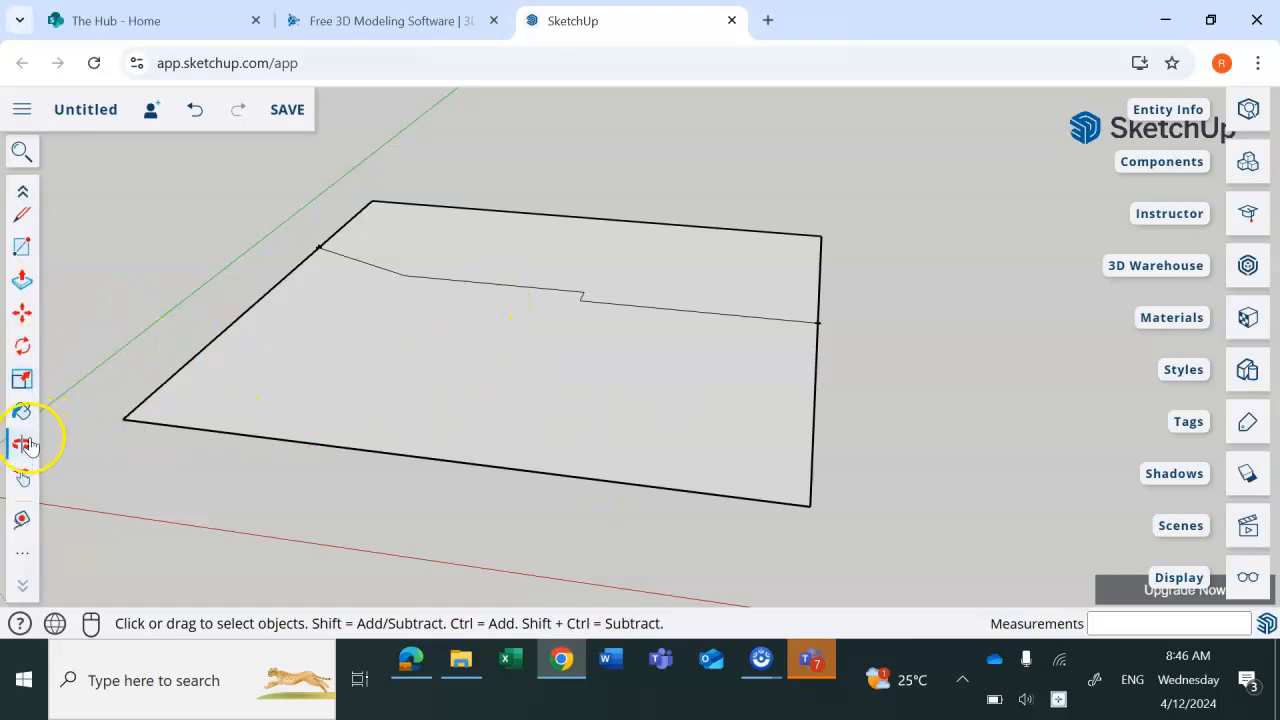
left_click(22, 519)
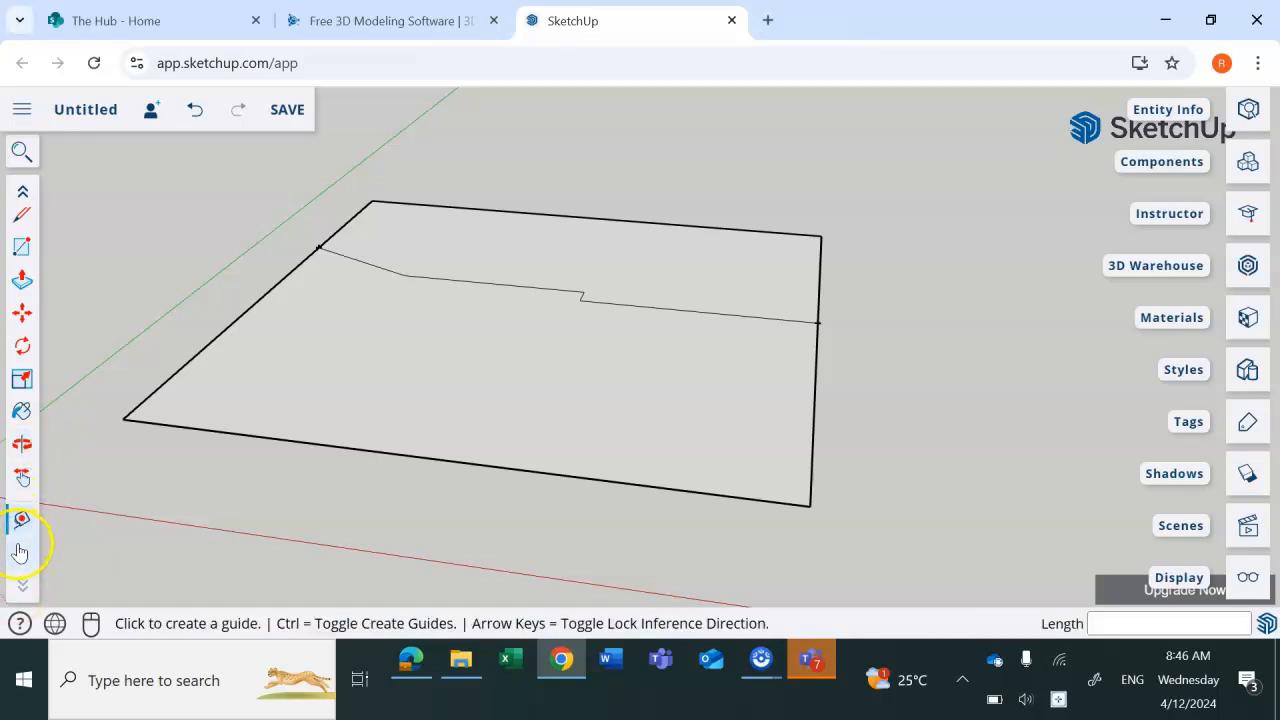
left_click(18, 551)
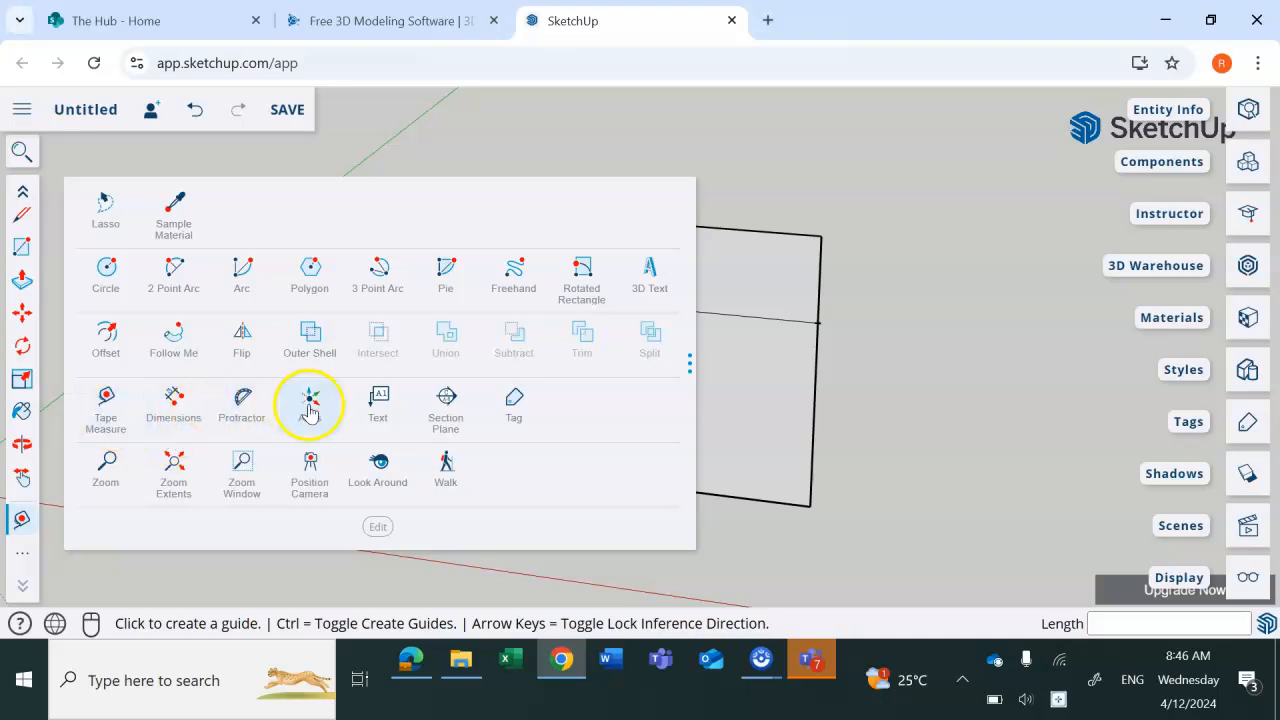
left_click(380, 418)
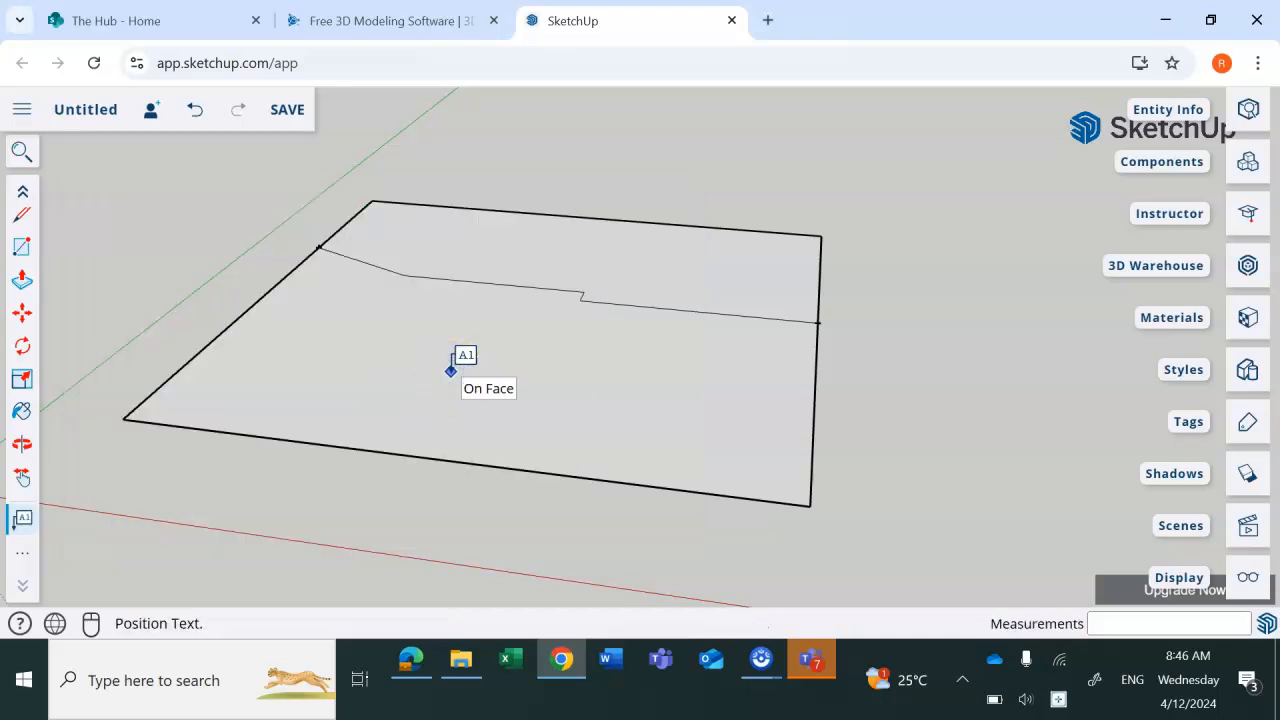
double_click(451, 371)
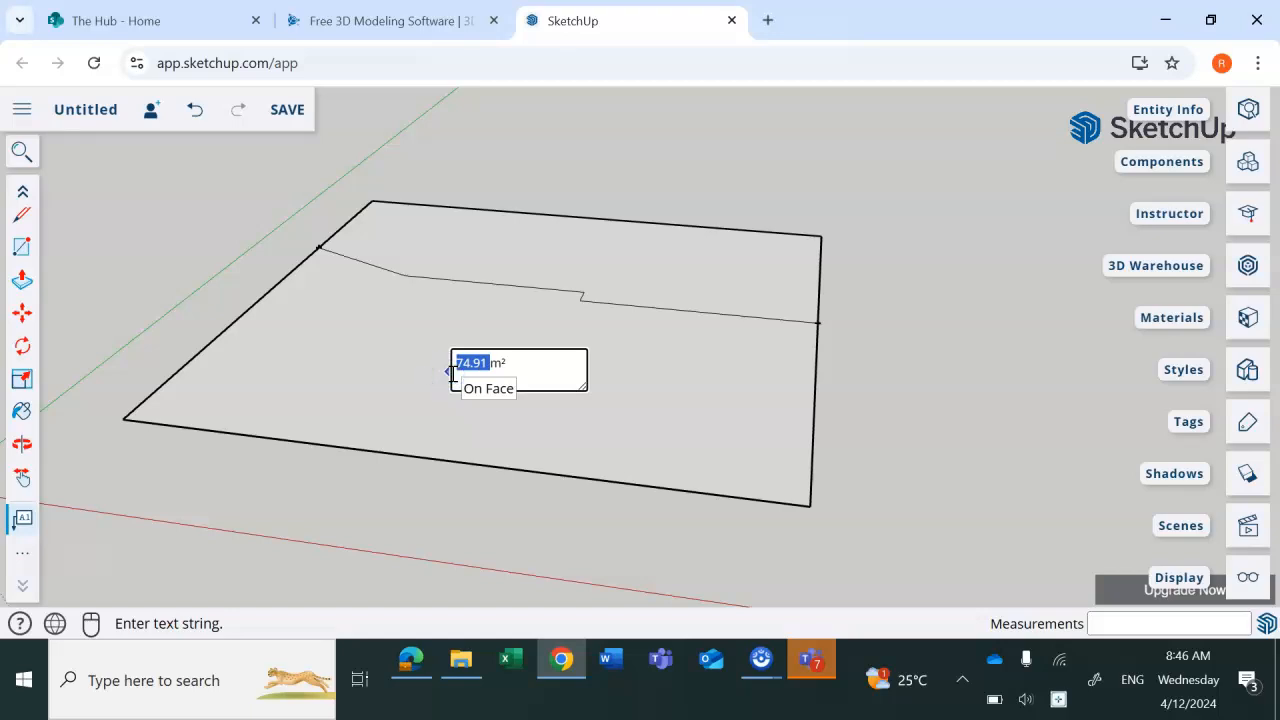
key("BackSpace")
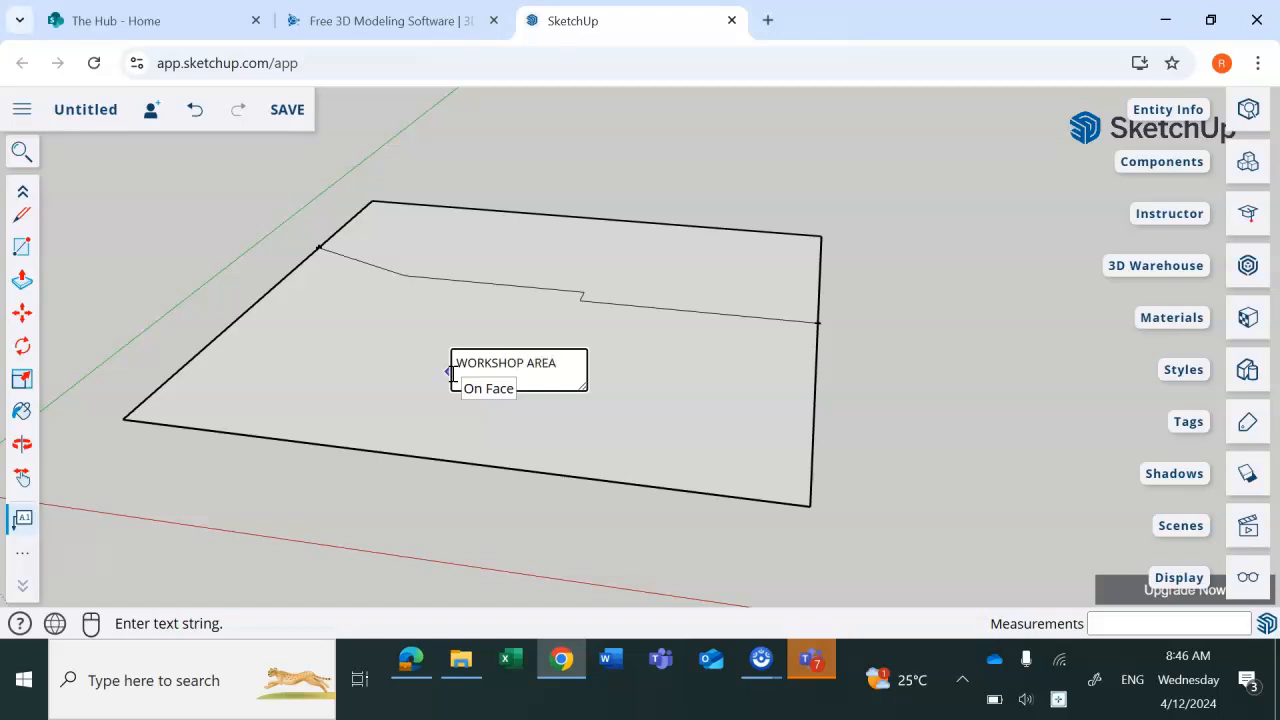
double_click(473, 367)
left_click(472, 367)
left_click(447, 371)
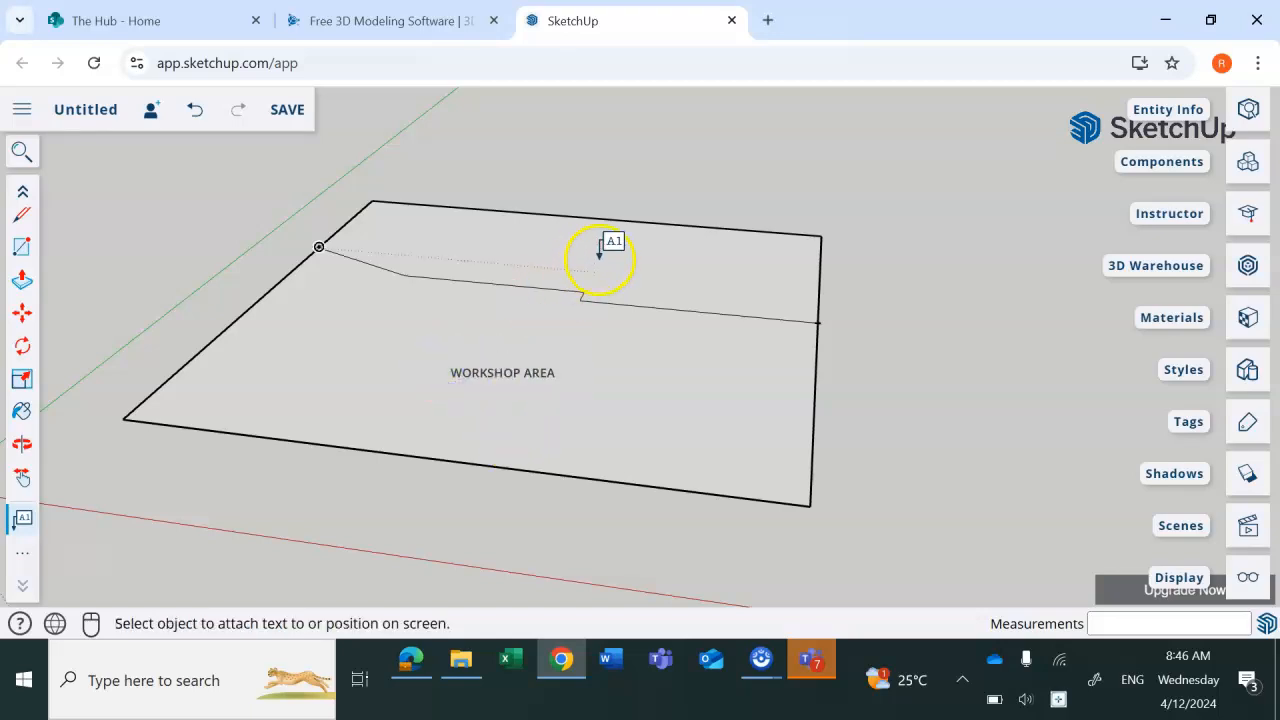
- Place the text label "CUSTOMER SERVICE AREA" on the floor face behind the dividing wall, replacing its default area text
left_click(600, 250)
left_click(600, 256)
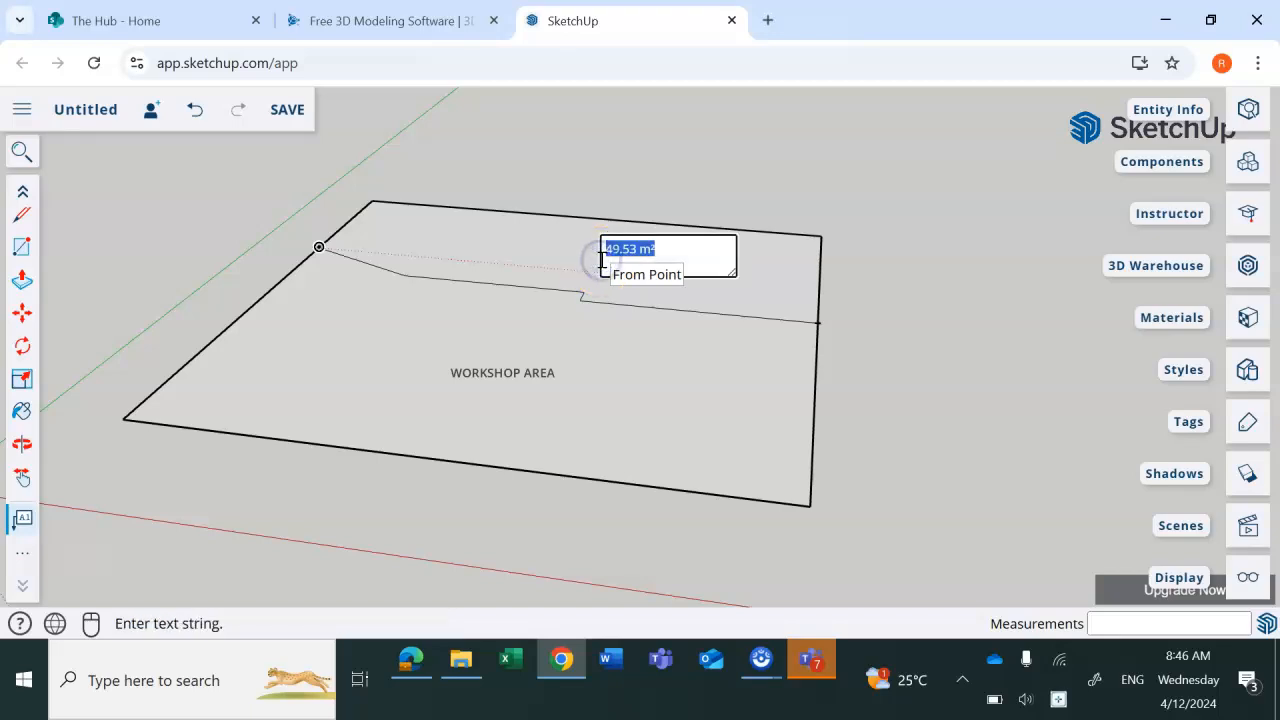
key("BackSpace")
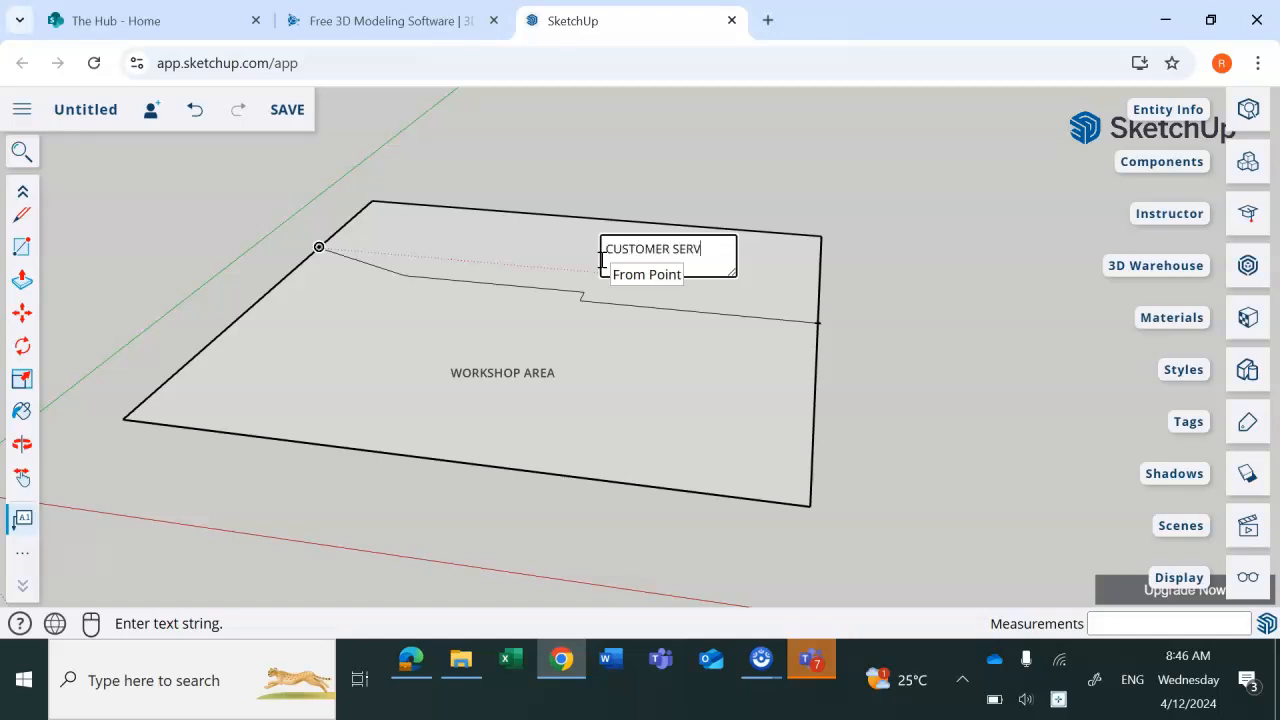
type("CUSTOMER SERVICE AREA")
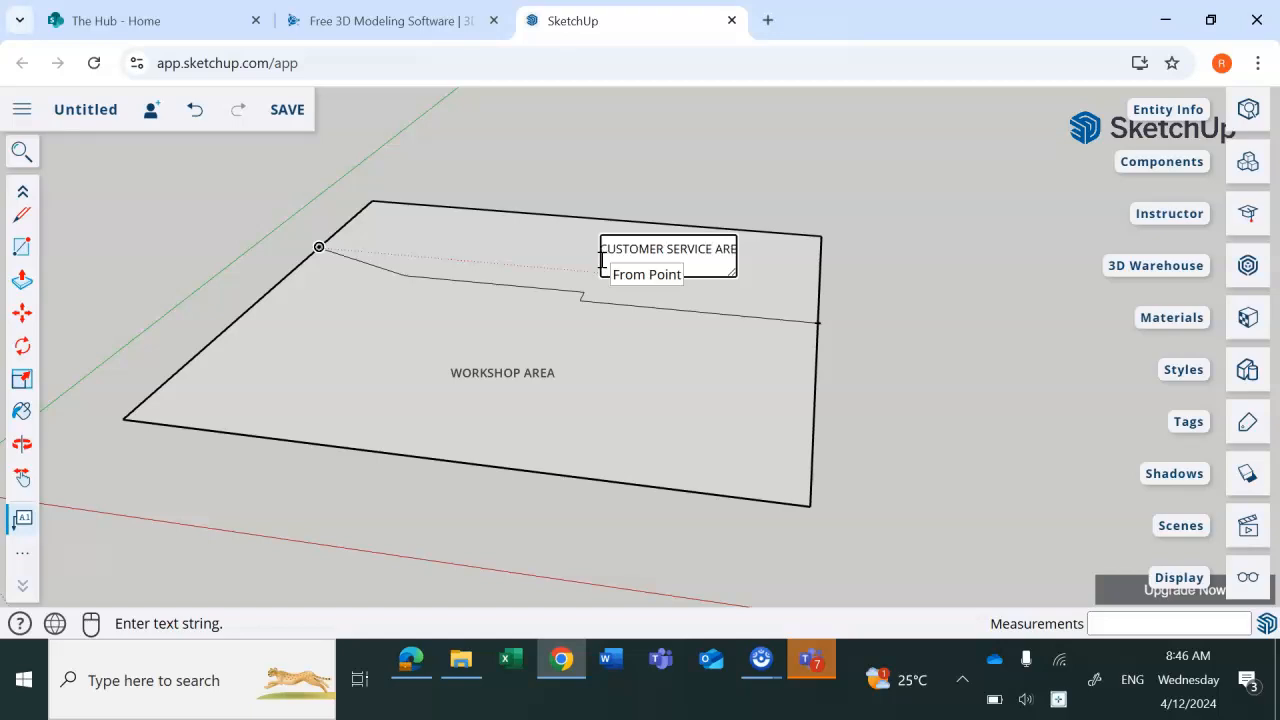
double_click(686, 246)
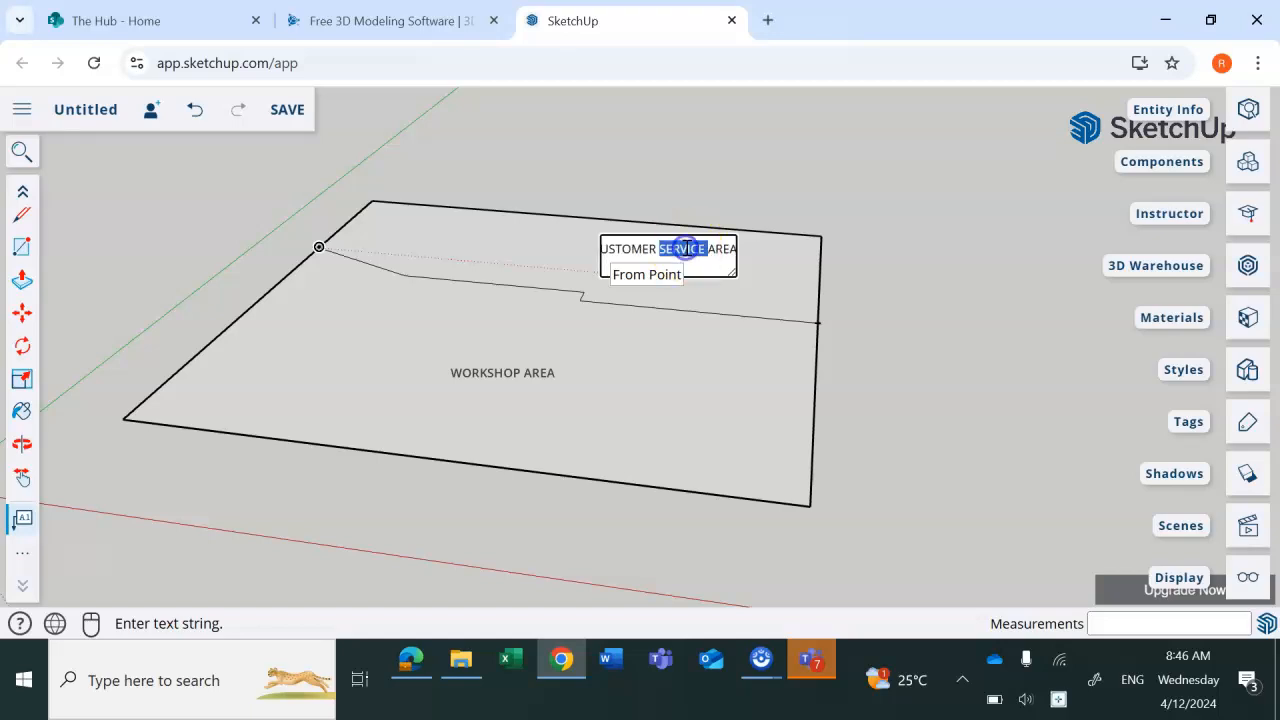
left_click(597, 252)
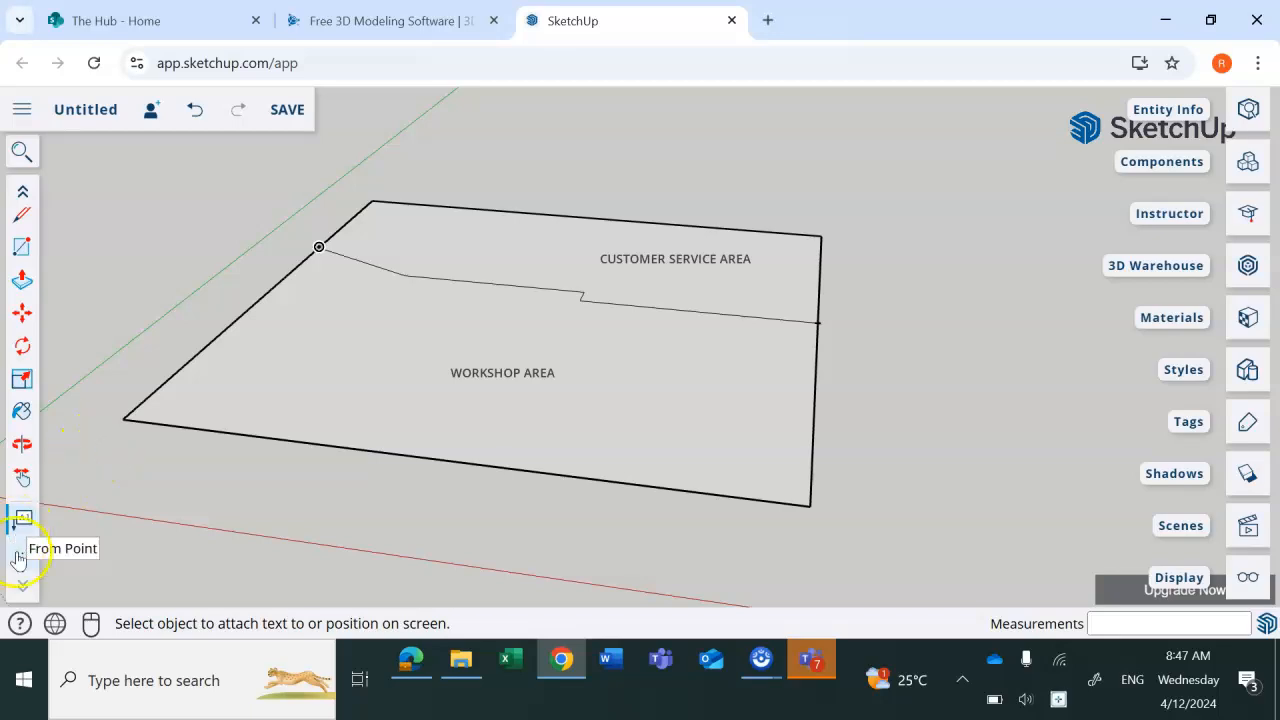
- Dimension the full length of the floor plan's front edge, placing the dimension line outside the outline
left_click(23, 590)
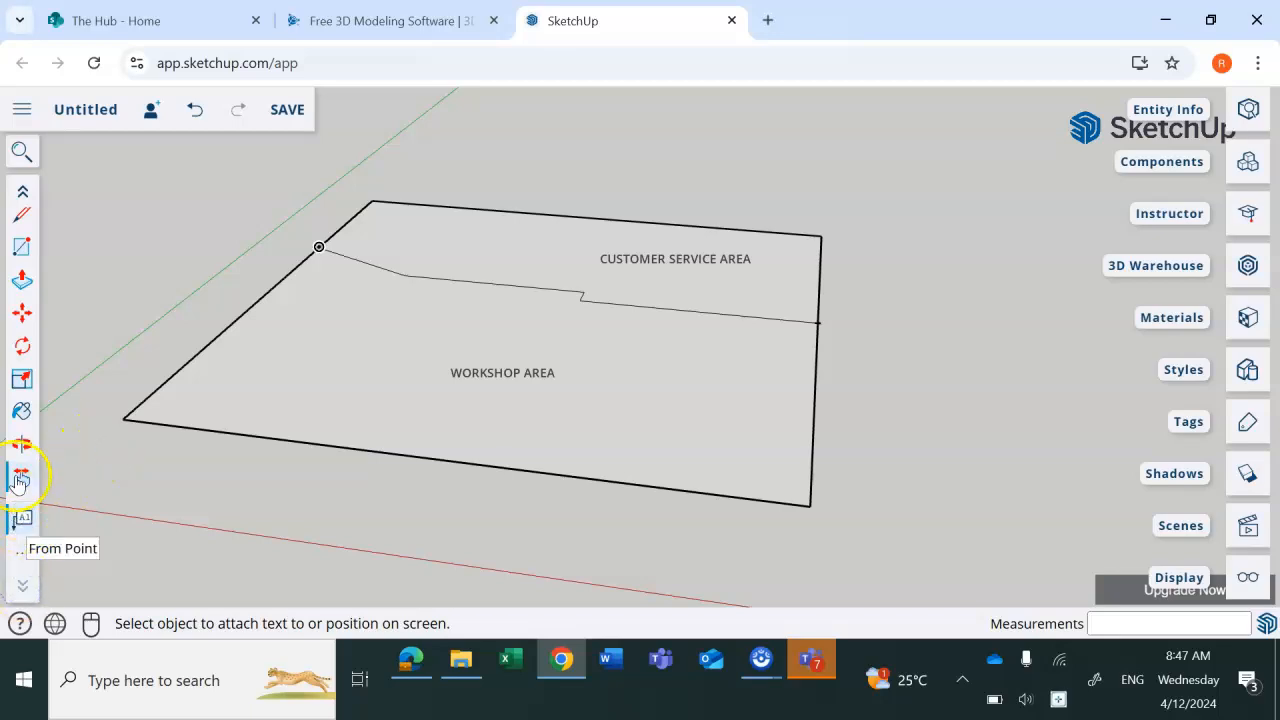
left_click(16, 555)
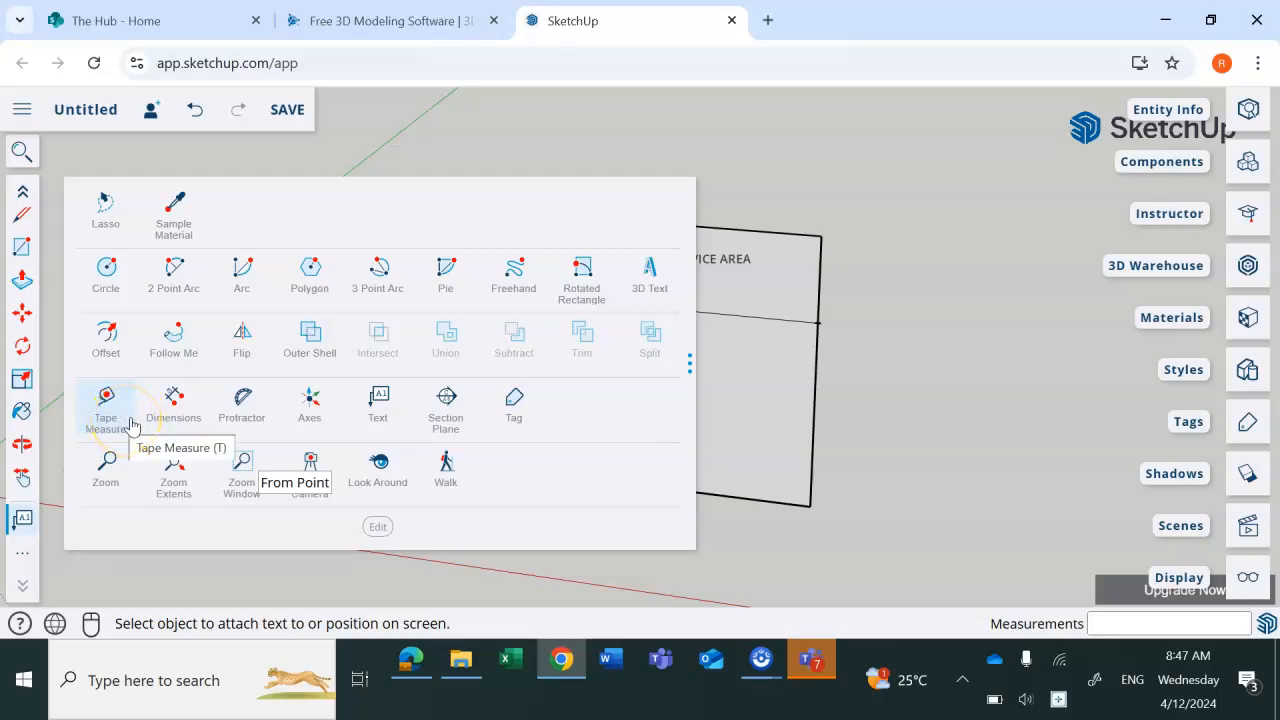
left_click(178, 406)
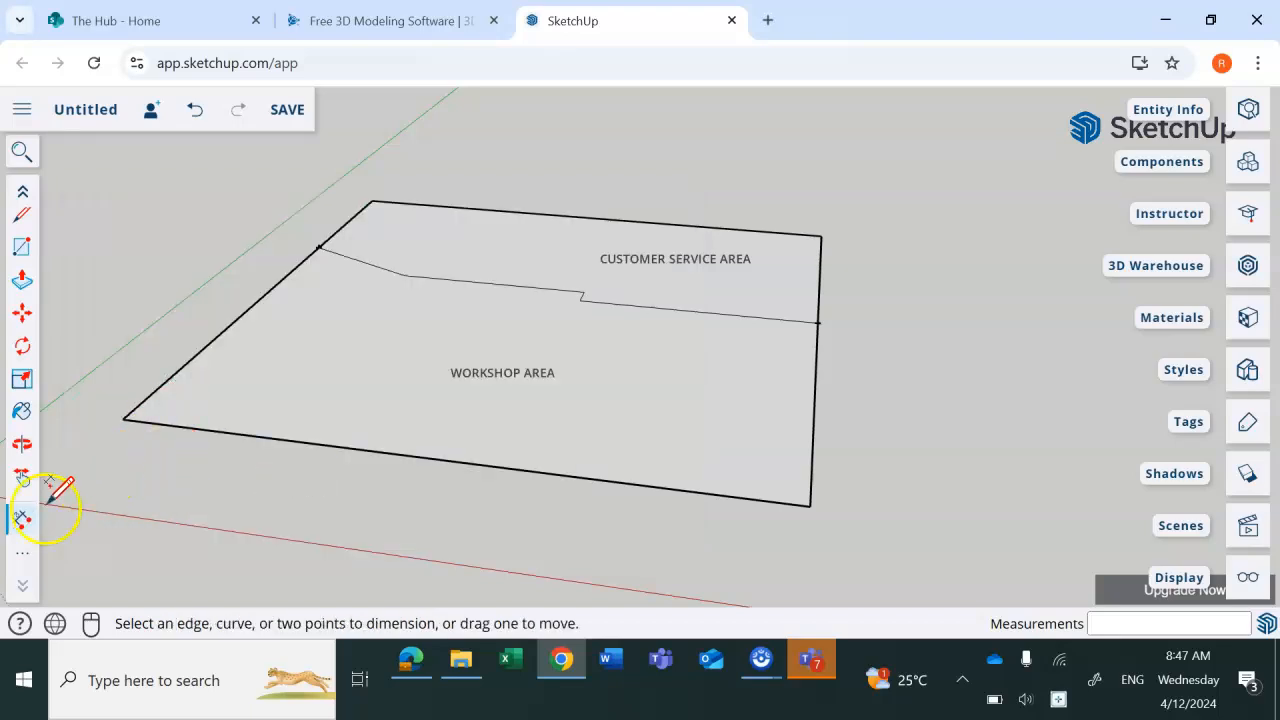
left_click(20, 557)
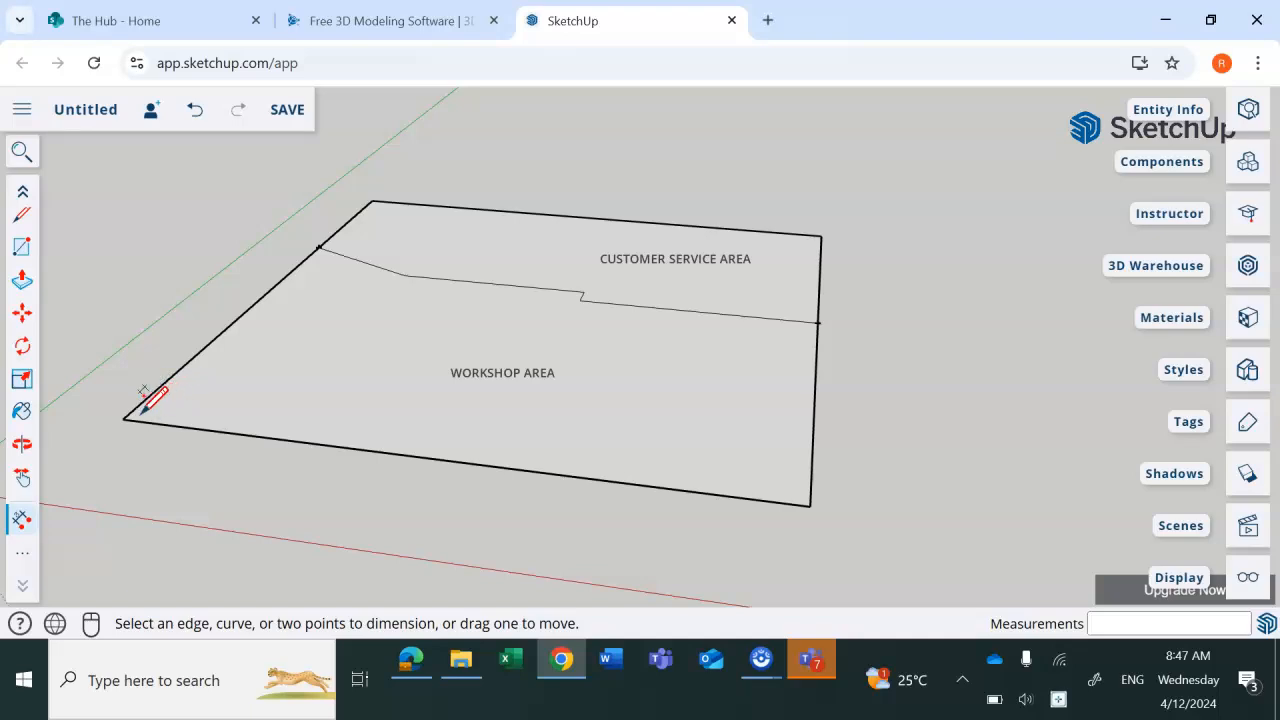
left_click_drag(124, 417, 801, 534)
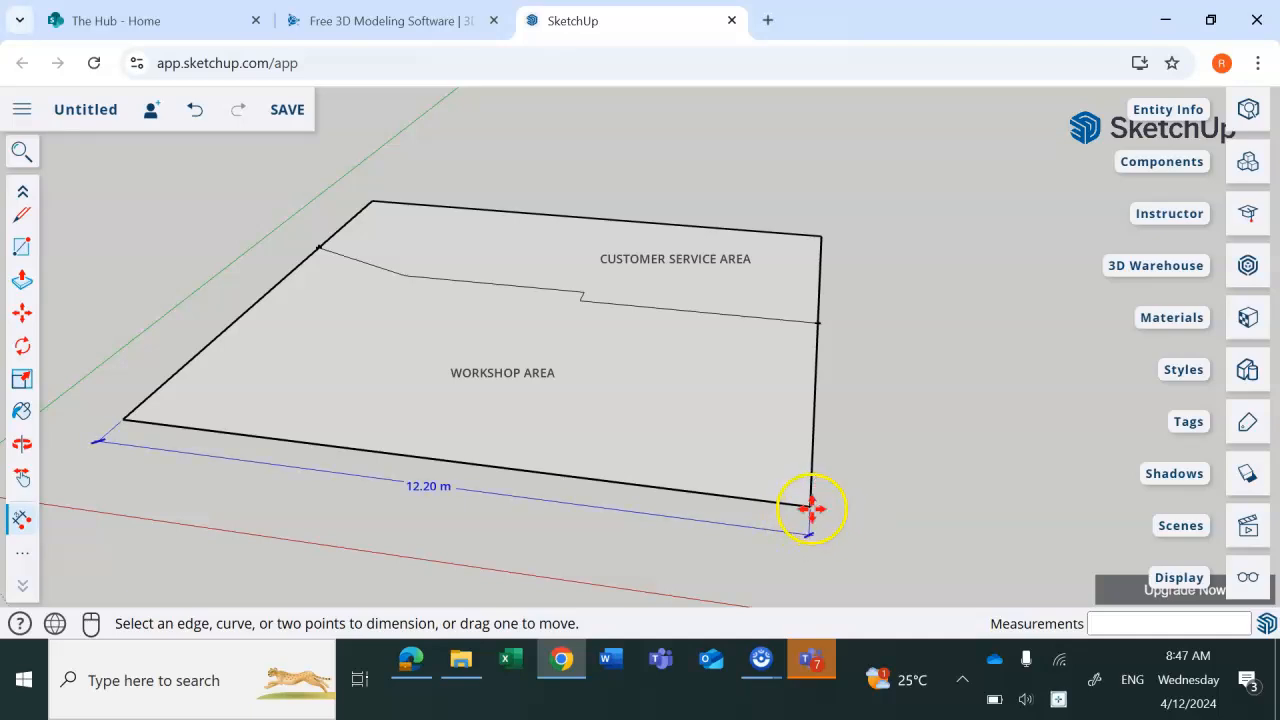
- Dimension the right side from the front corner to the dividing wall's endpoint, placing the dimension line outside the outline
left_click(810, 506)
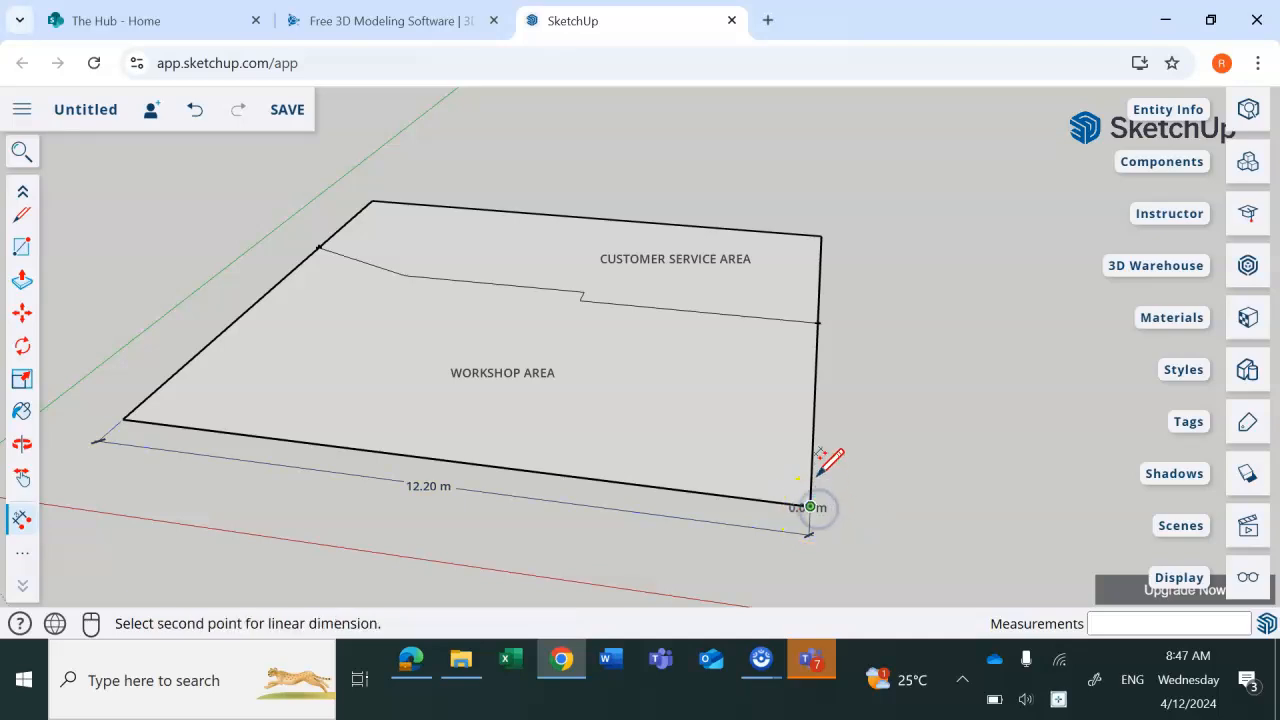
left_click(818, 322)
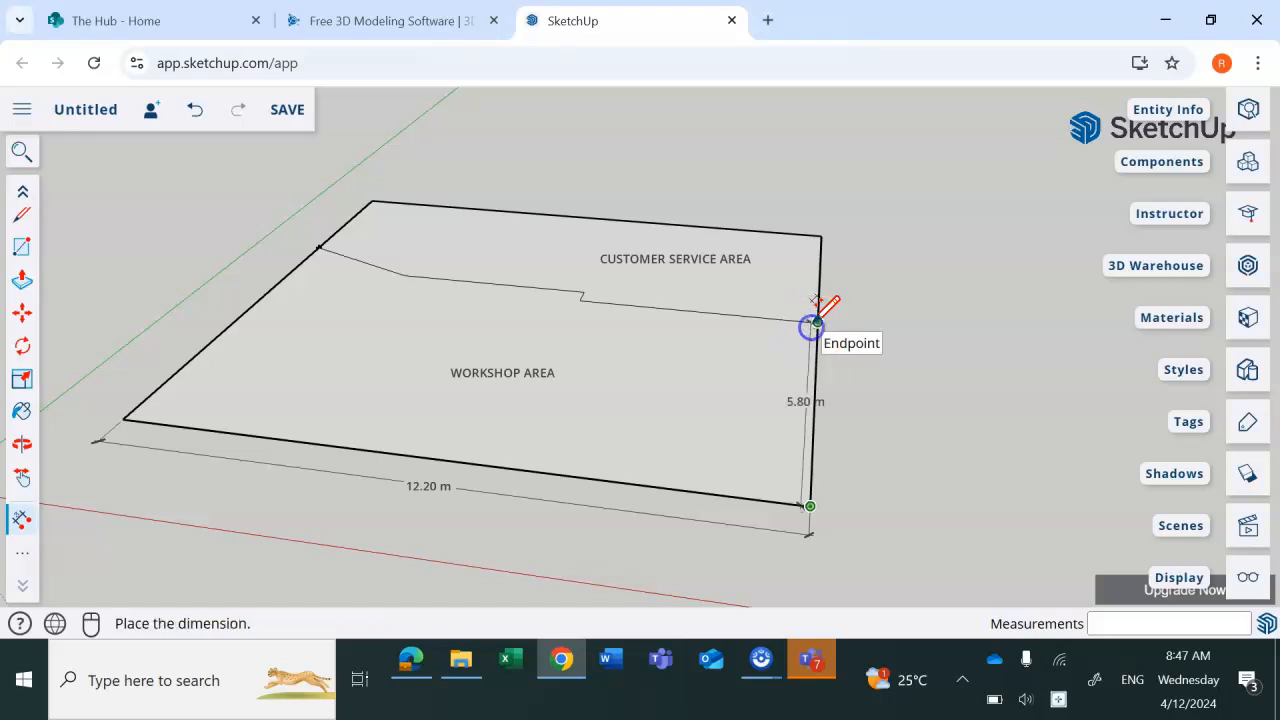
left_click(852, 327)
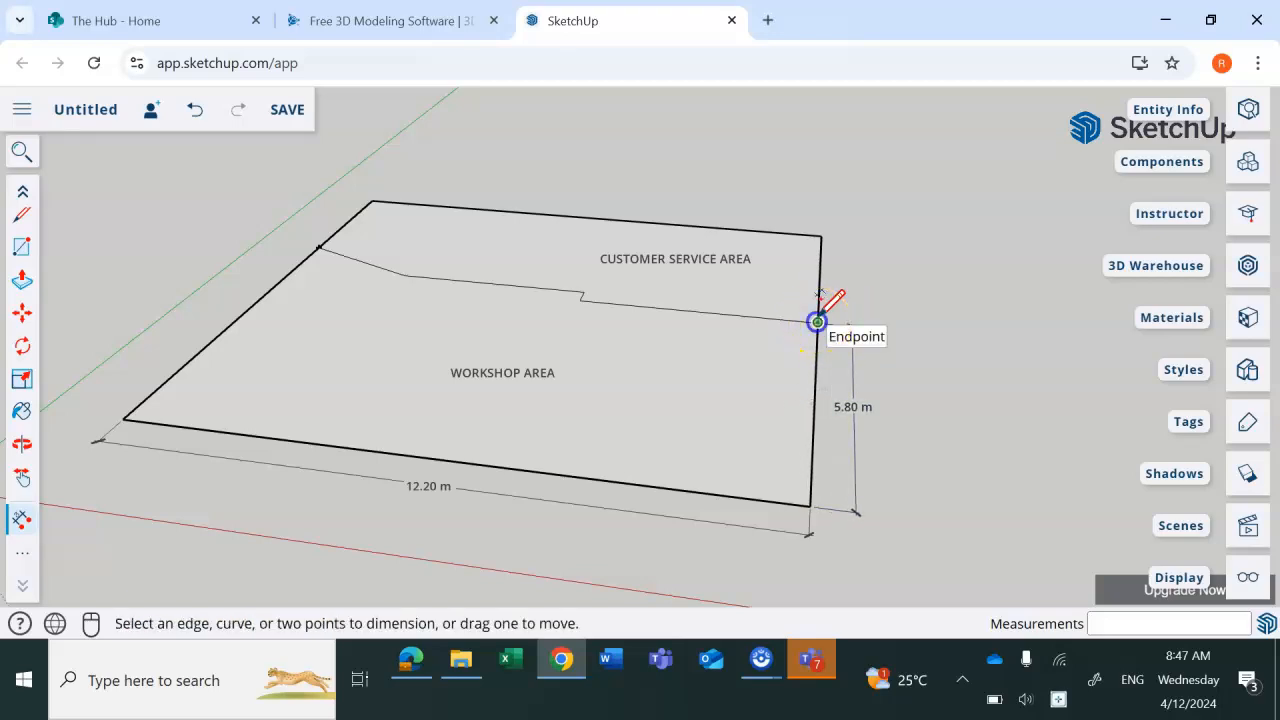
- Dimension the right side from the dividing wall's endpoint to the back corner, placing the dimension line outside the outline
left_click(818, 323)
left_click(821, 236)
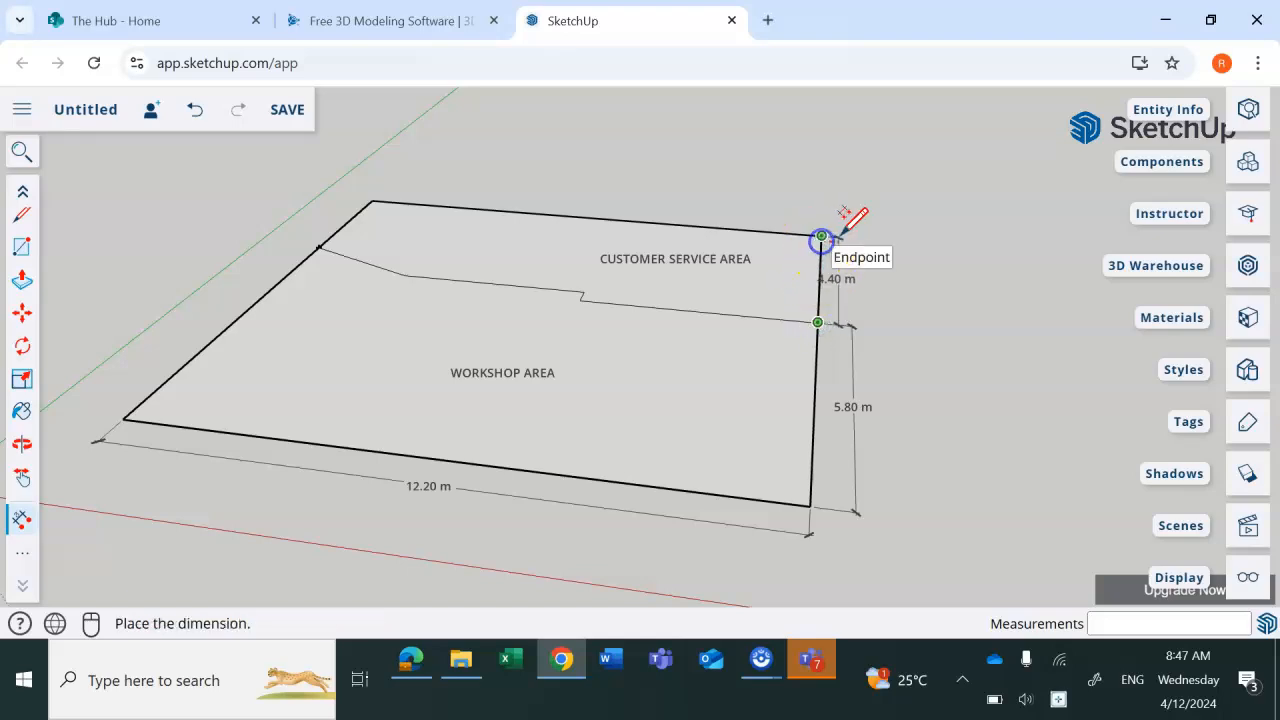
left_click(849, 237)
left_click(893, 224)
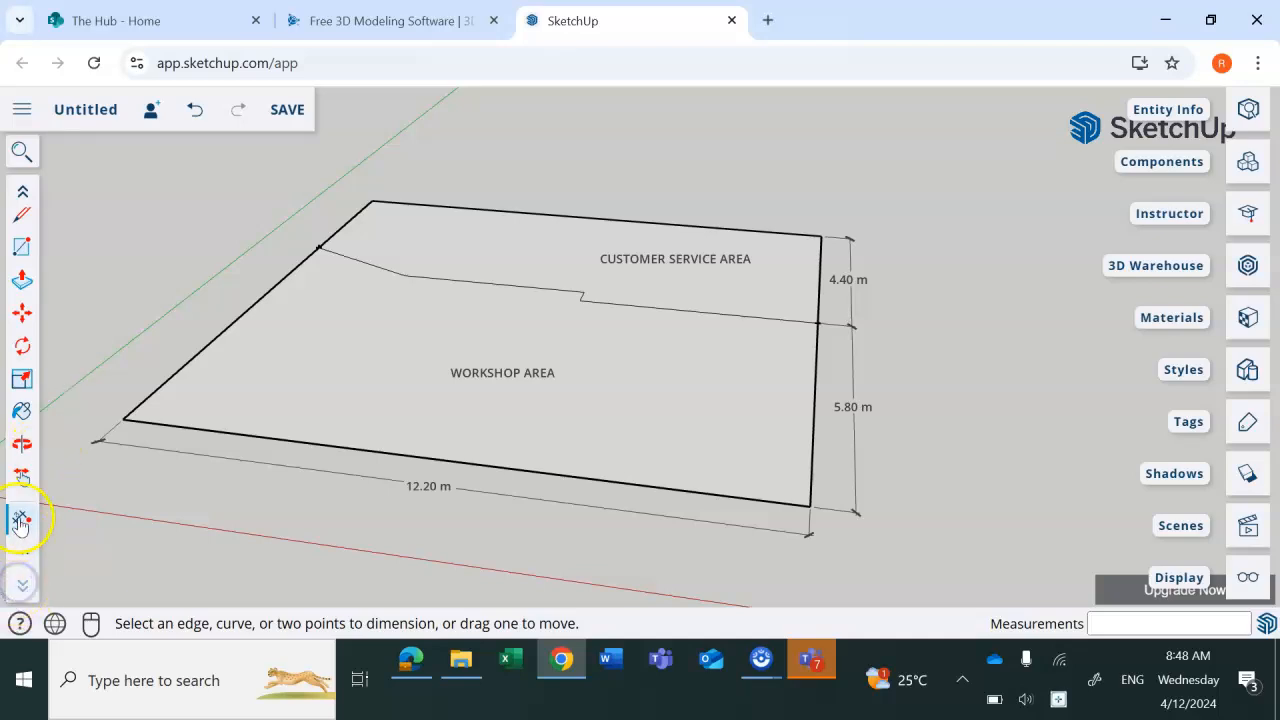
- Offset the workshop area's floor outline outward by 0.1 m to create the wall thickness
scroll(20, 523, "up", 2)
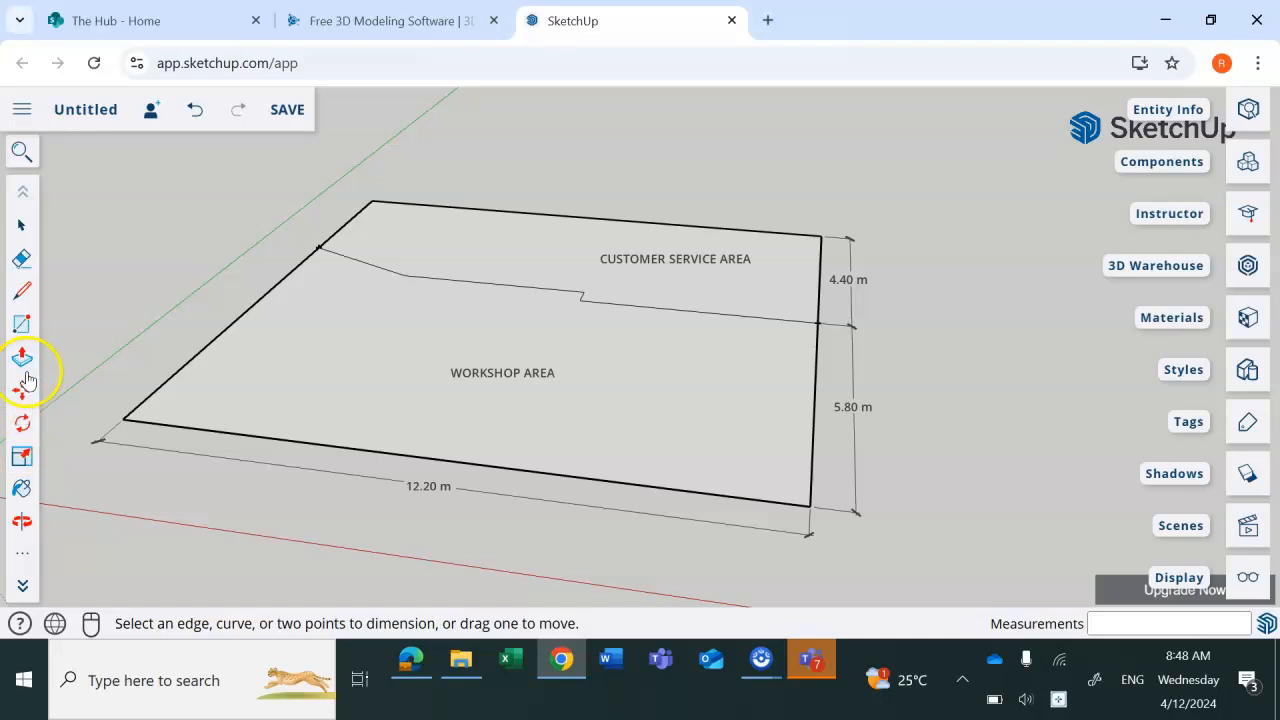
scroll(27, 380, "down", 2)
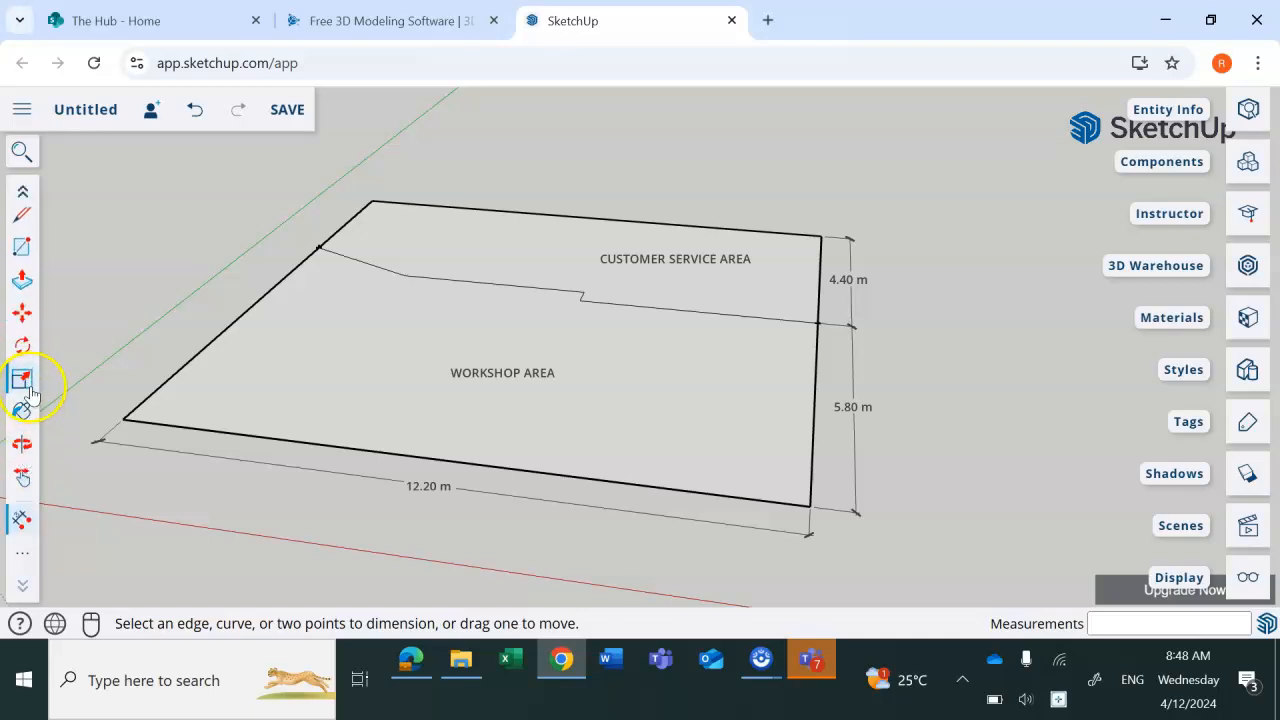
left_click(22, 552)
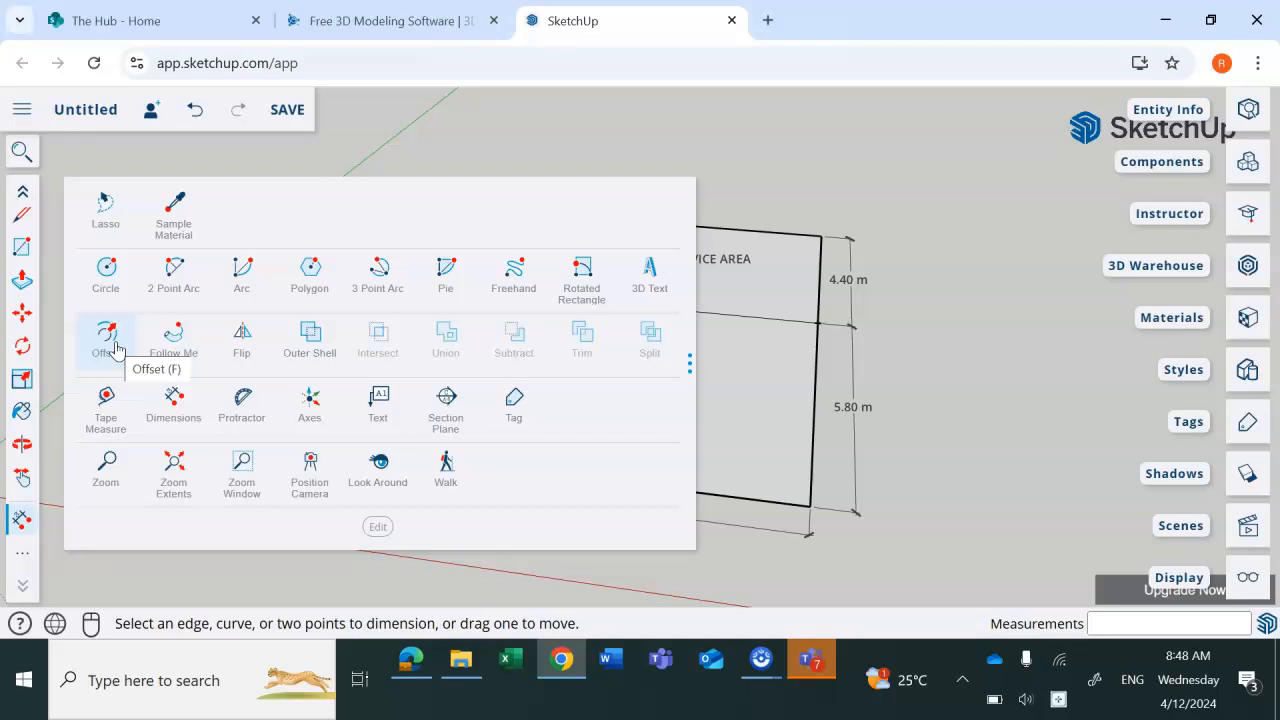
left_click(116, 347)
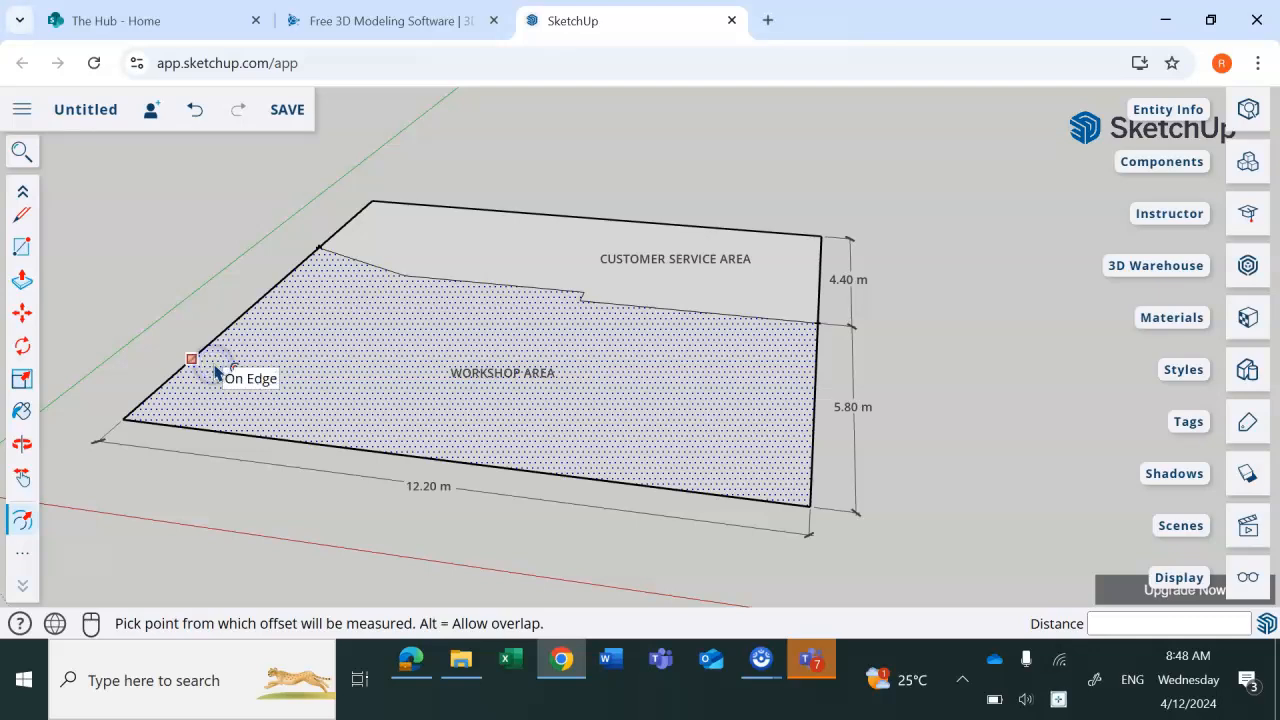
left_click(213, 368)
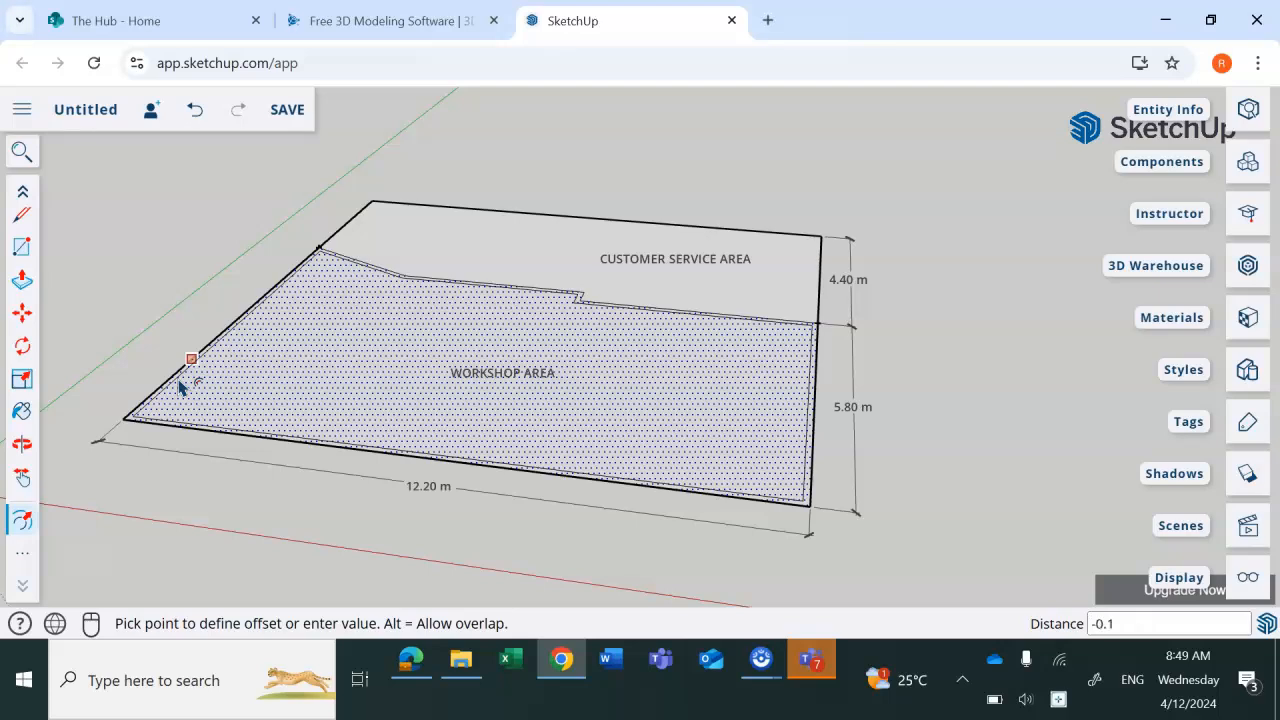
key("Return")
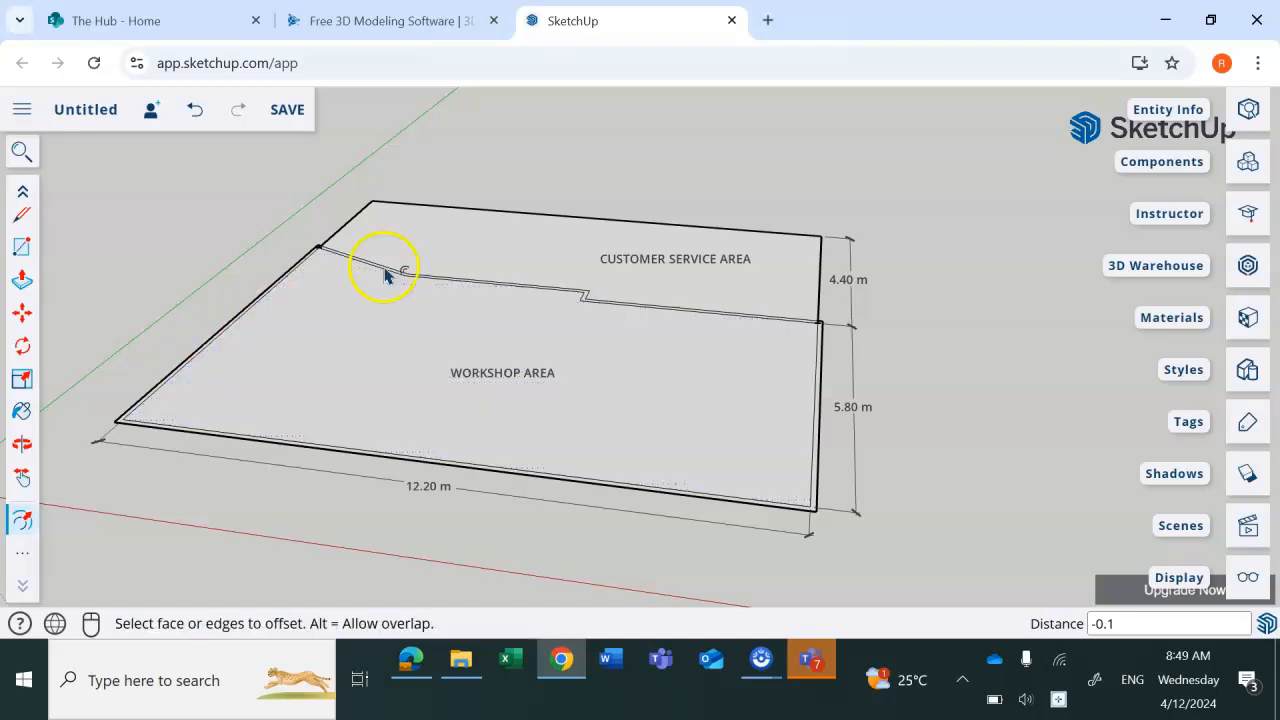
- Offset the customer service area's floor outline outward by 0.1 m to create the wall thickness
left_click(427, 247)
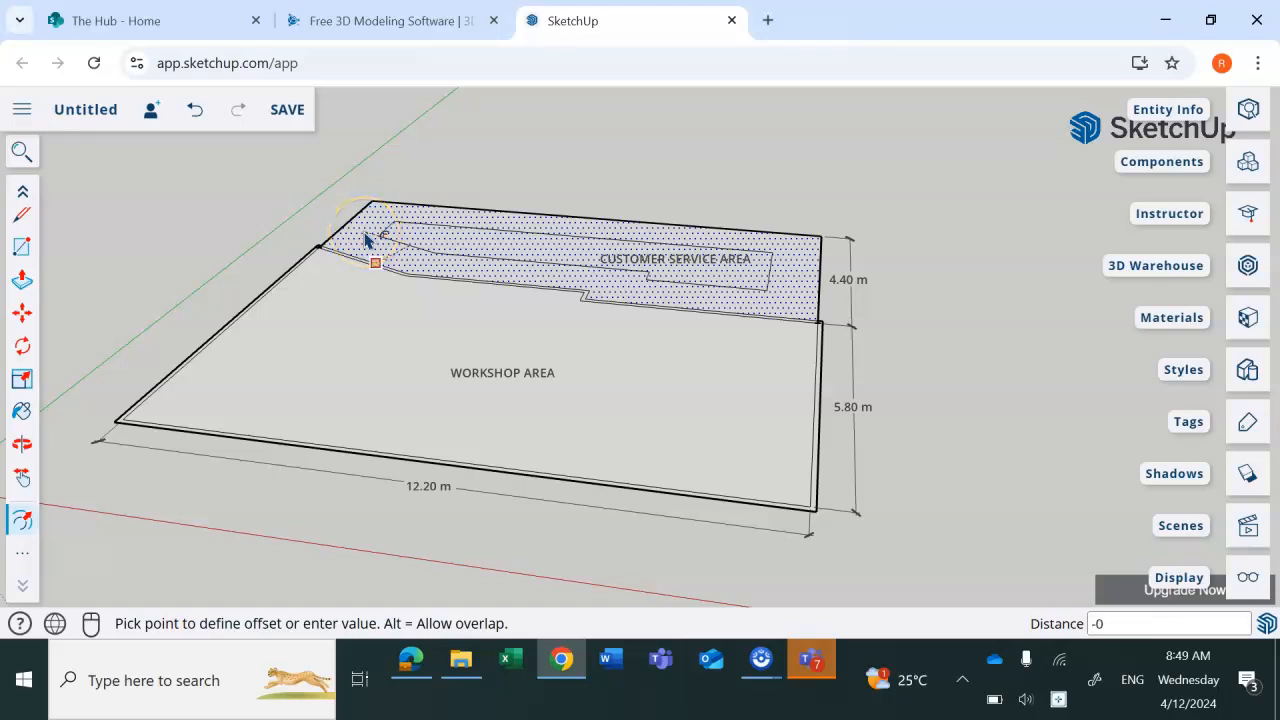
key("Return")
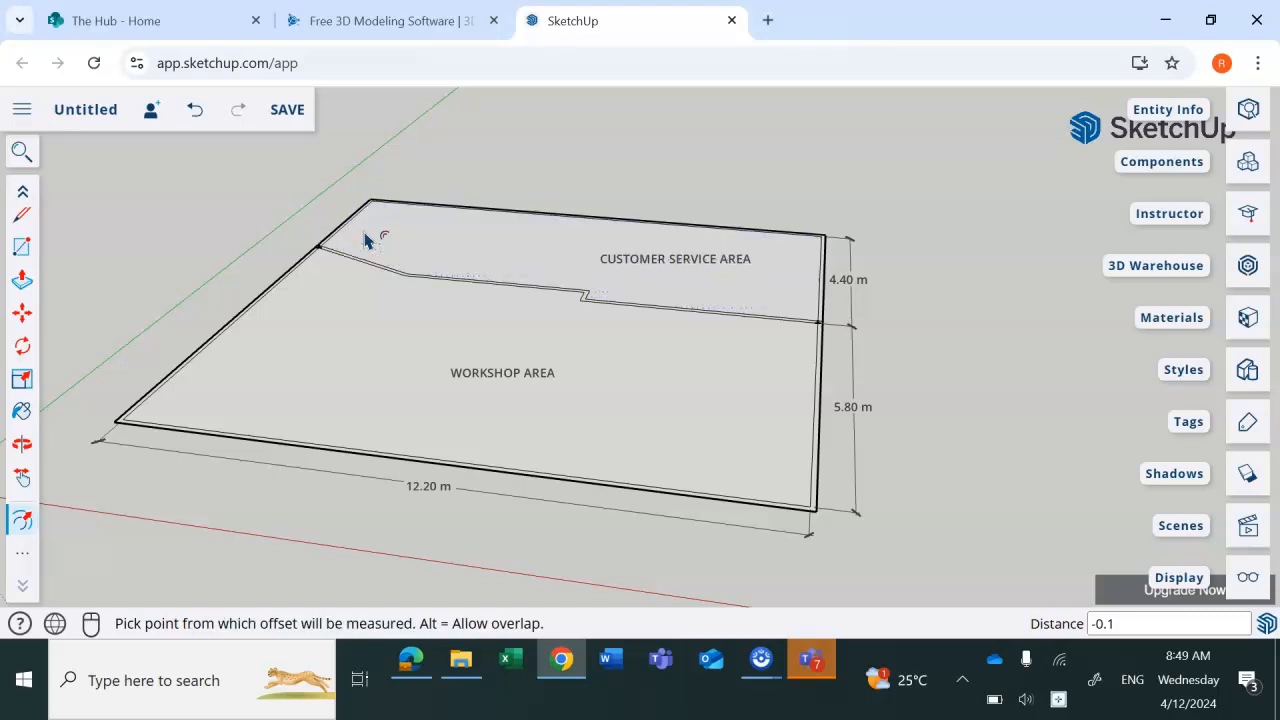
left_click_drag(366, 240, 812, 307)
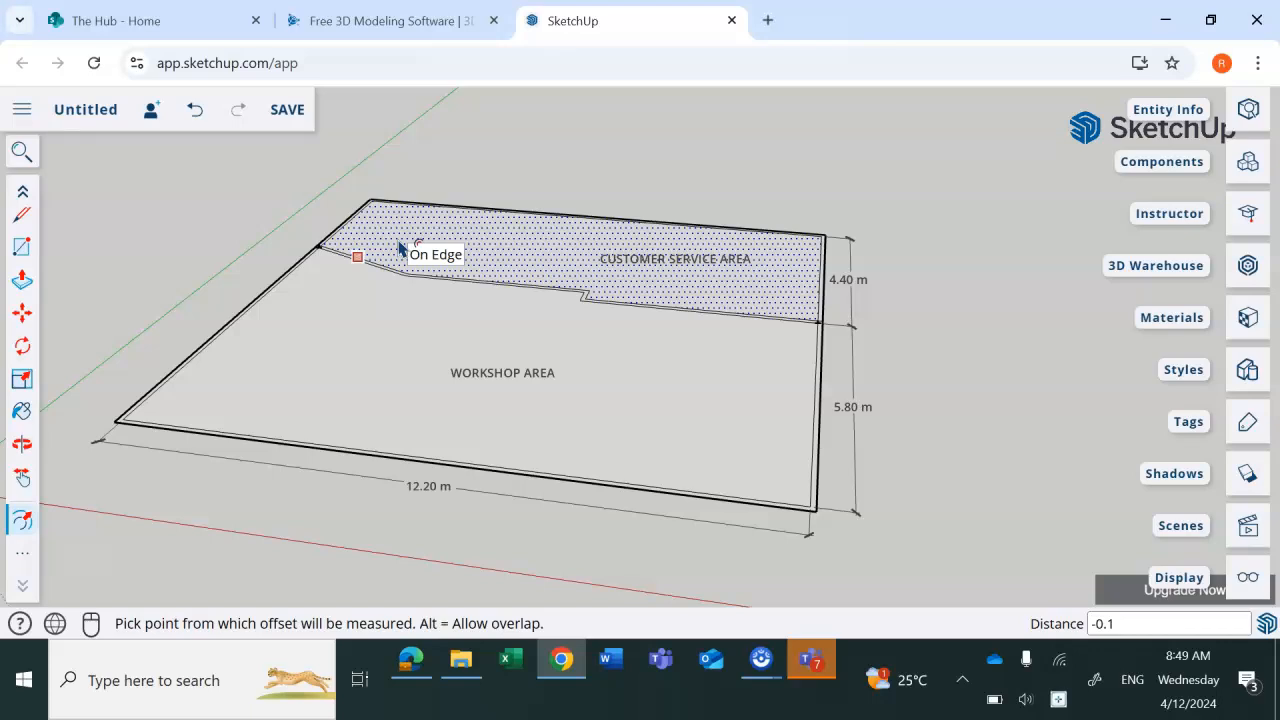
left_click(404, 236)
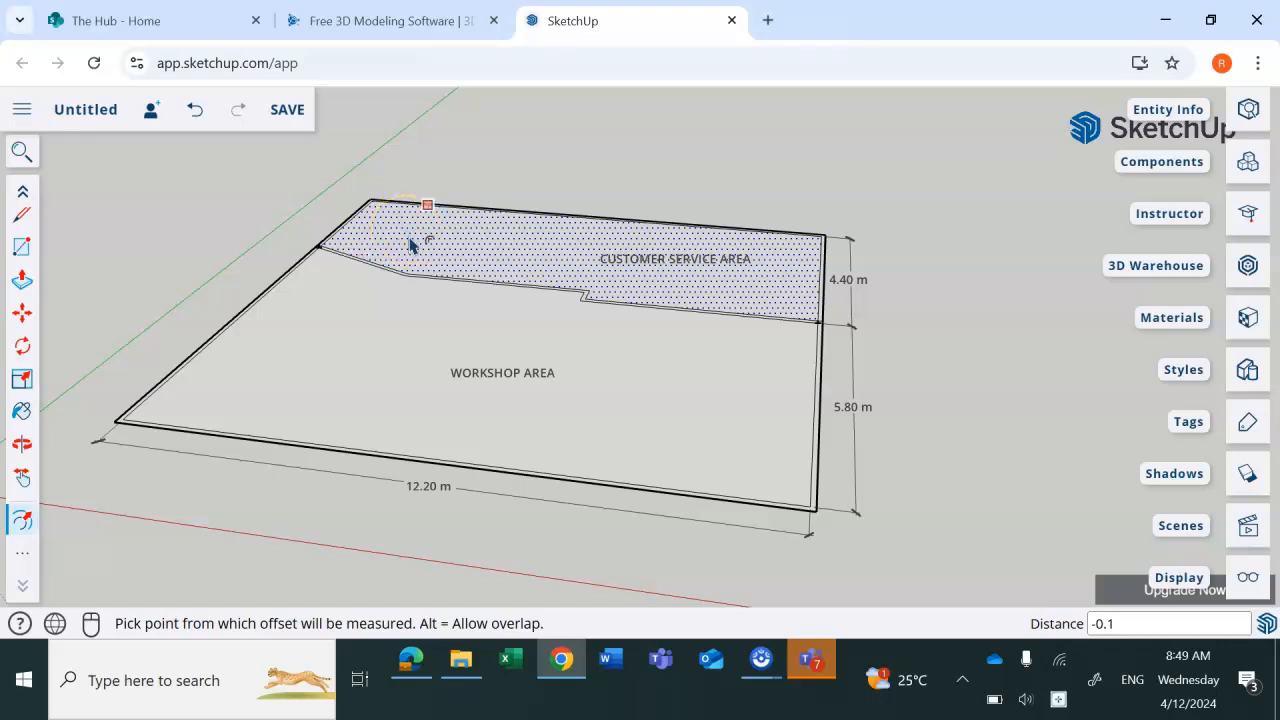
key("Escape")
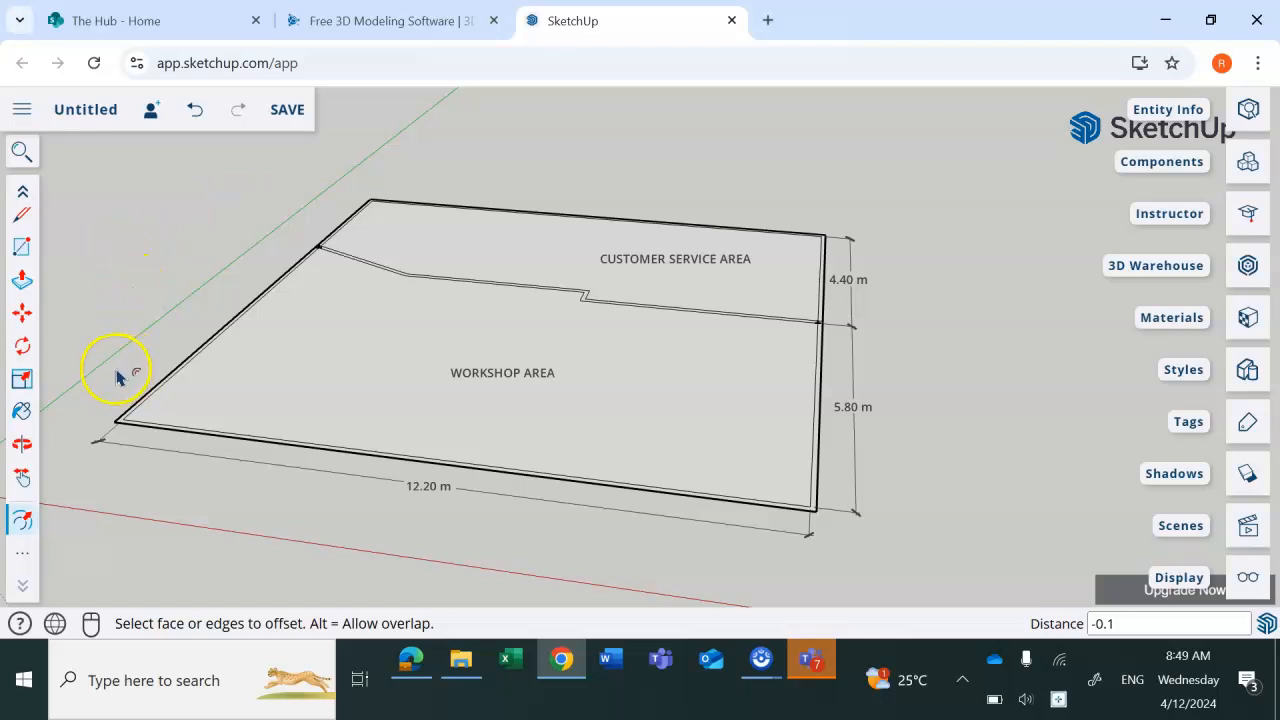
- Push/Pull the workshop area's outer wall strip up to a height of 3.5 m
scroll(116, 377, "up", 4)
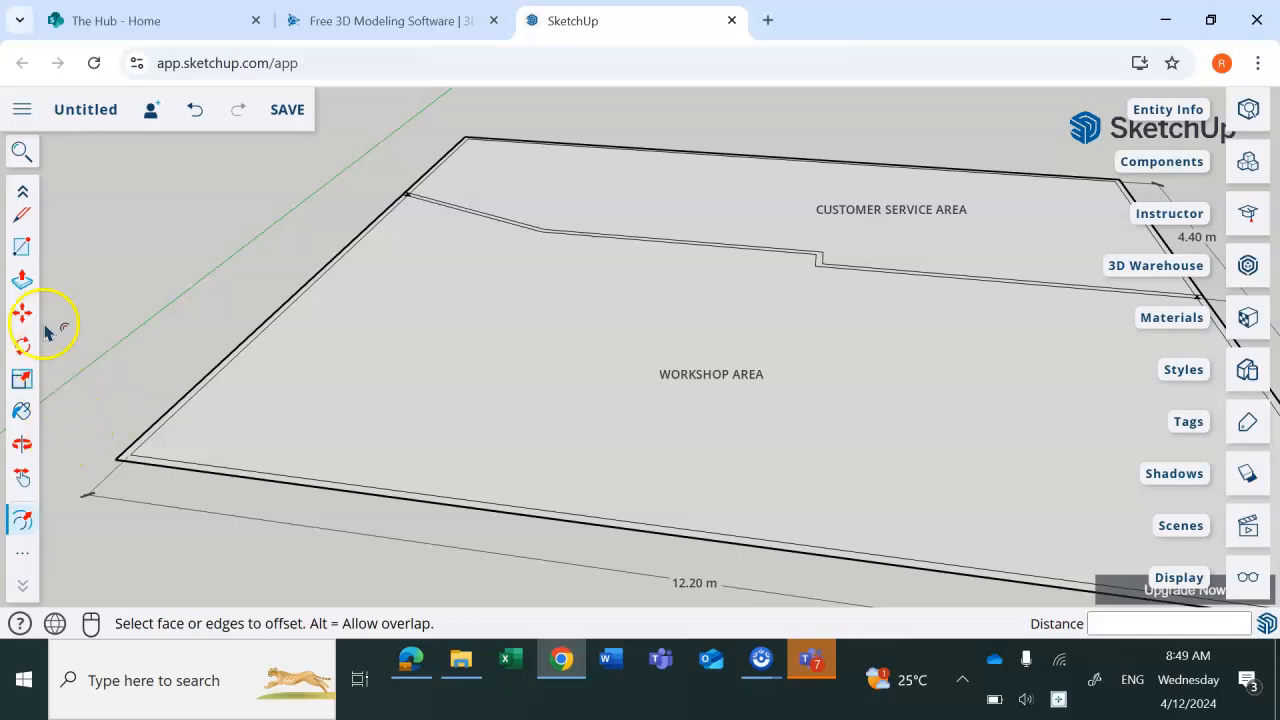
left_click(22, 282)
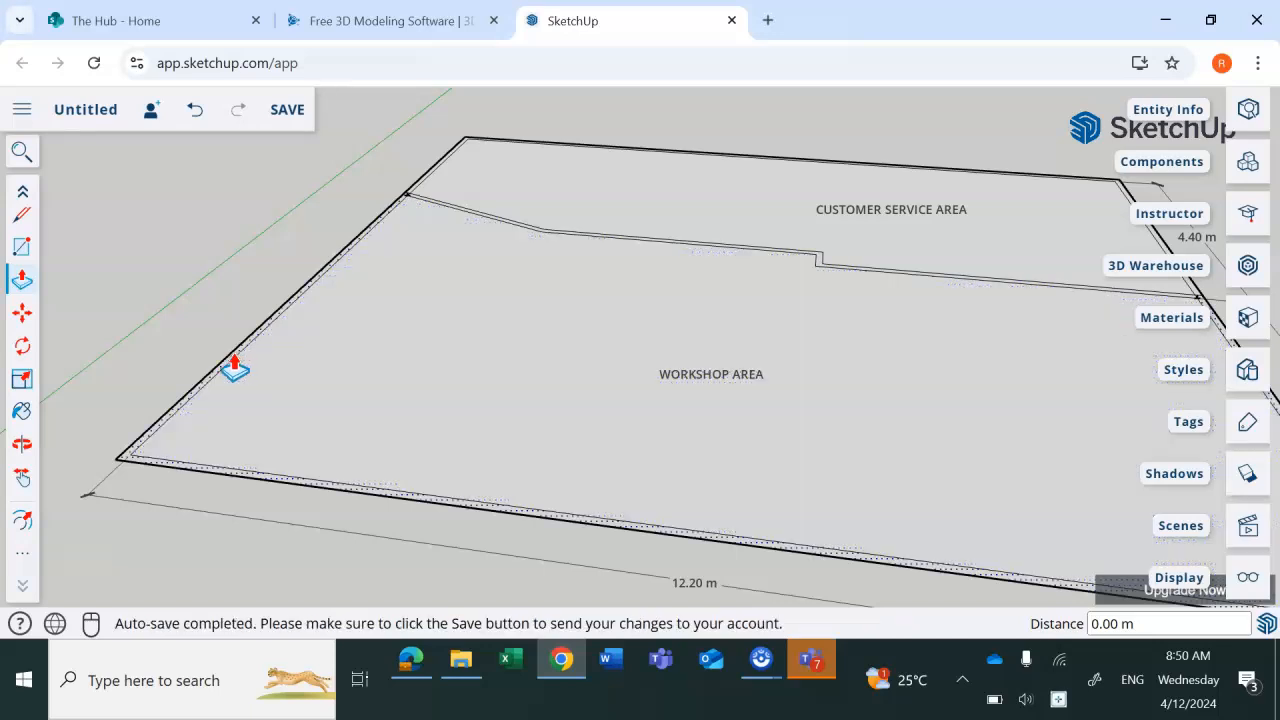
left_click(235, 368)
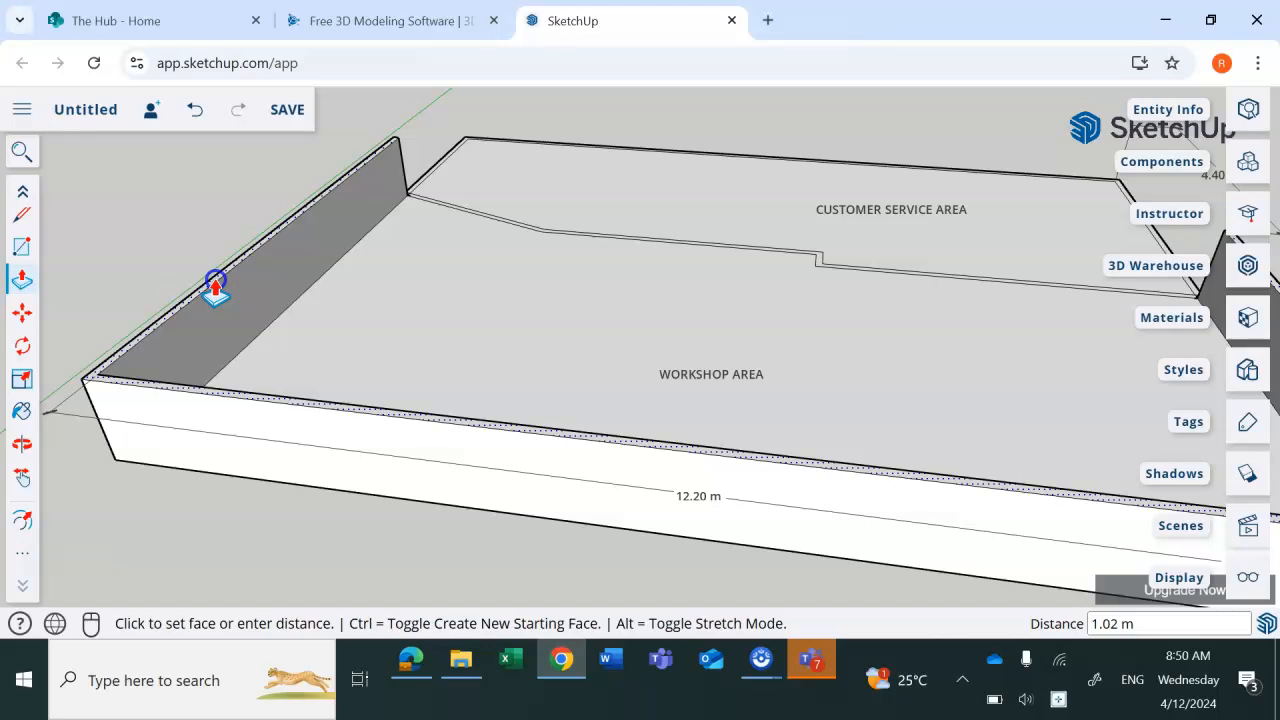
left_click(215, 288)
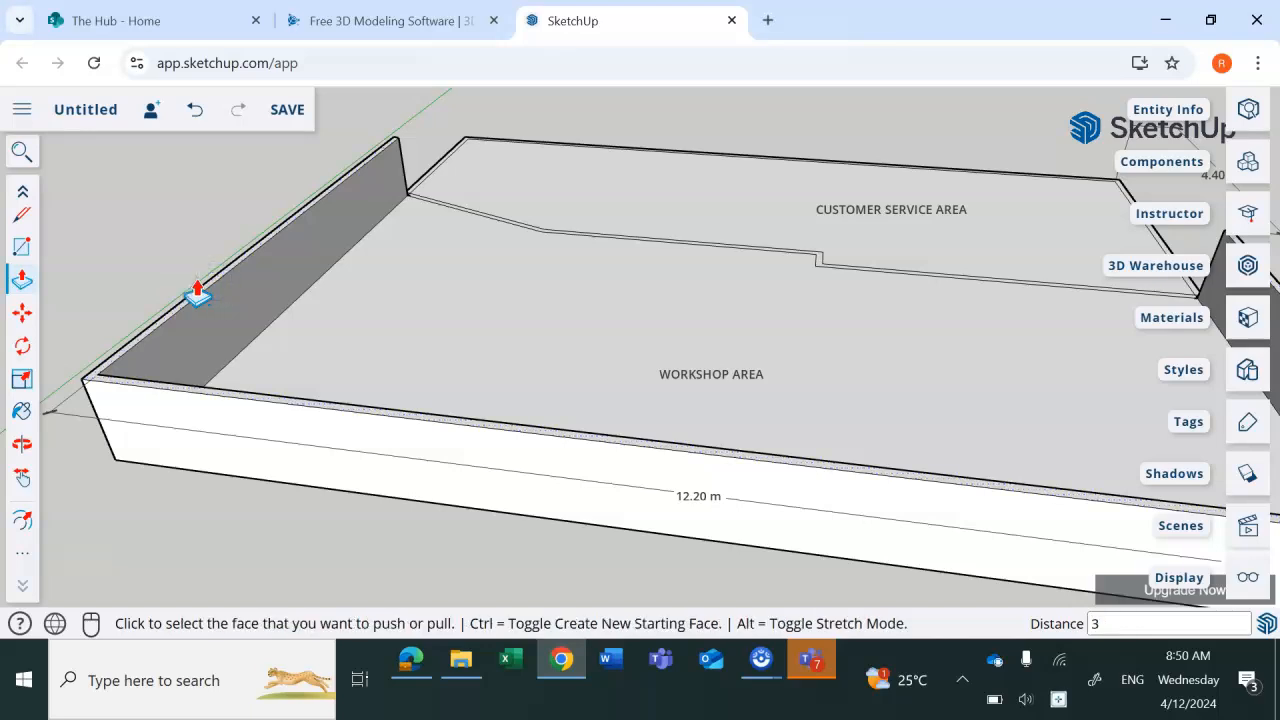
key("Return")
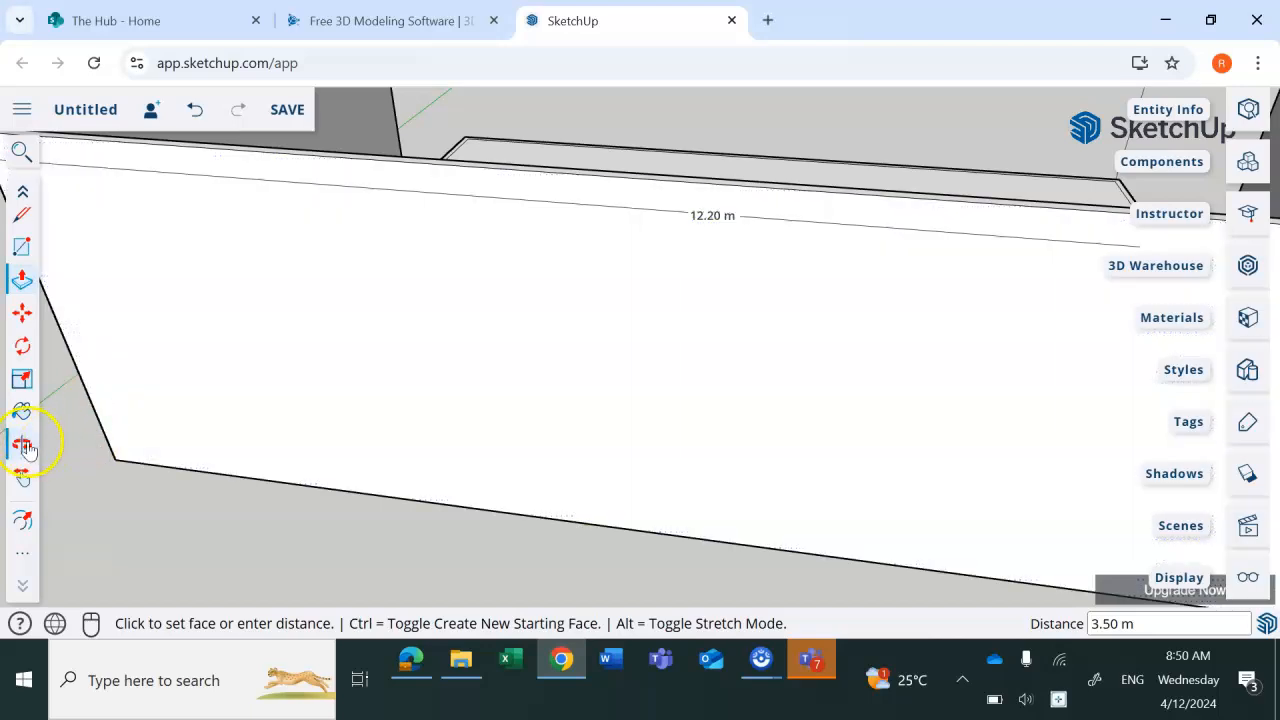
scroll(220, 408, "down", 4)
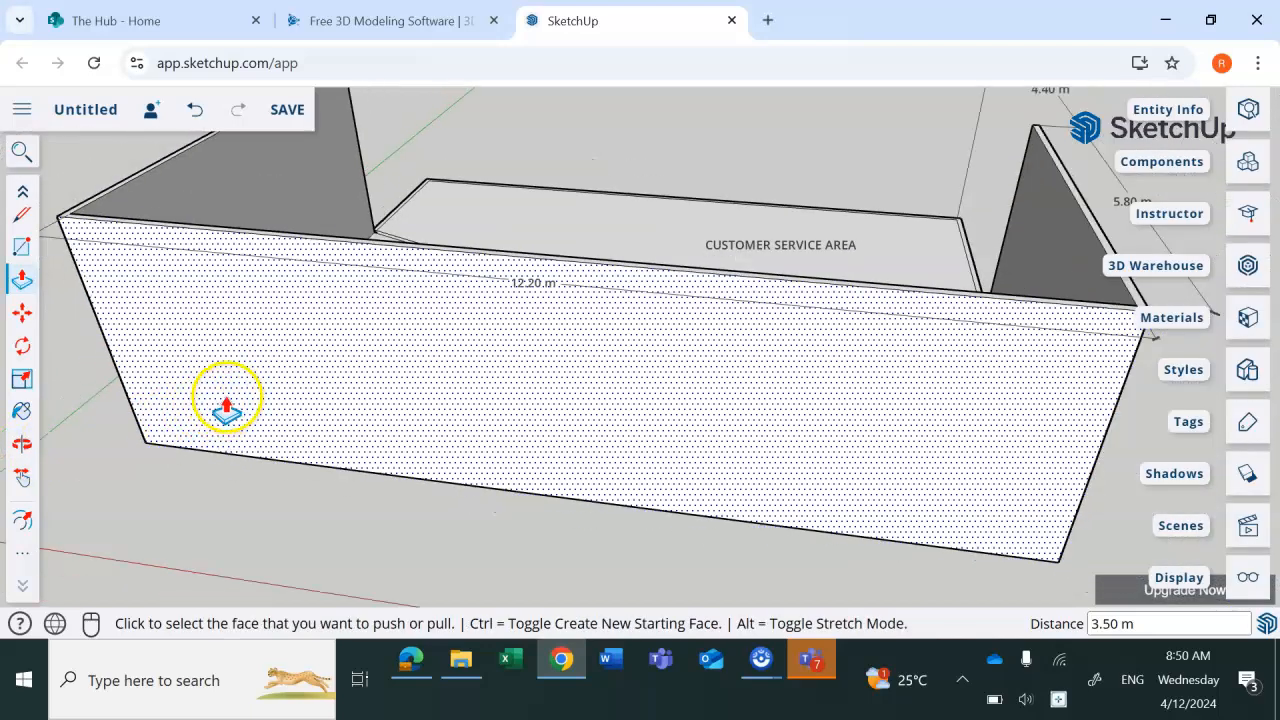
scroll(222, 405, "down", 3)
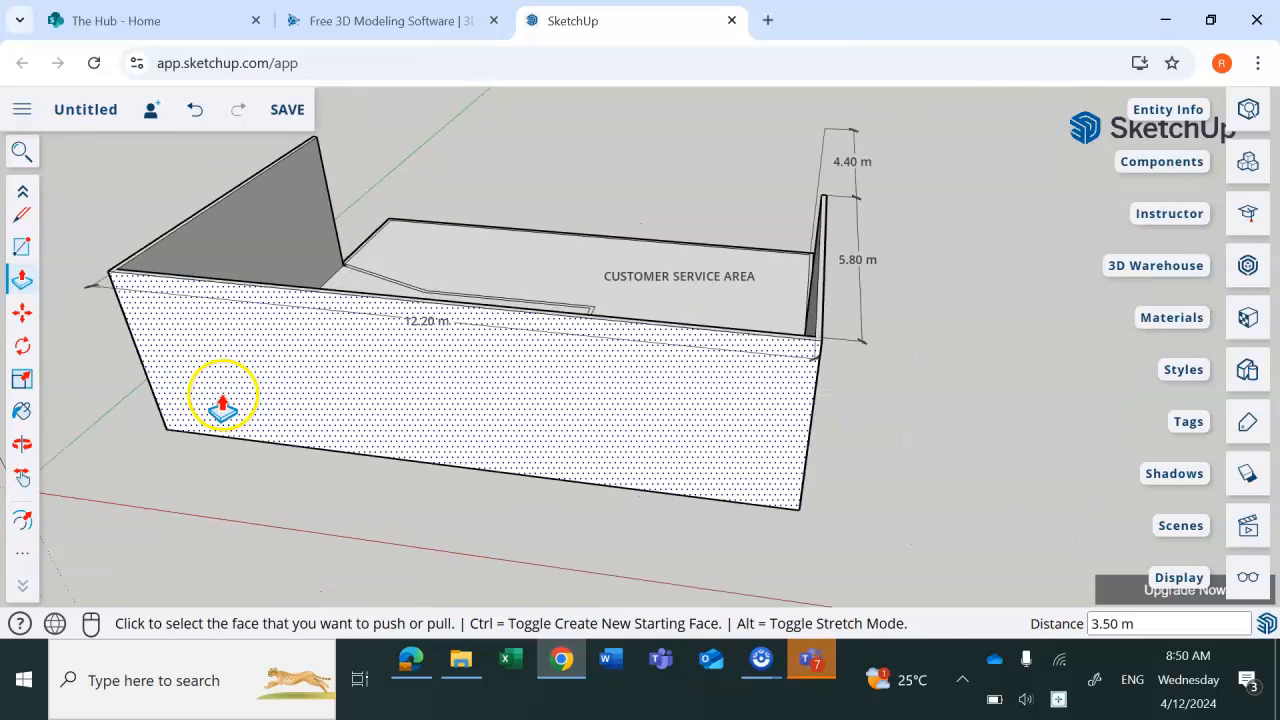
- Push/Pull the customer service area's outer wall strip up to a height of 3.5 m
left_click(22, 443)
left_click_drag(271, 349, 204, 400)
left_click_drag(663, 443, 507, 454)
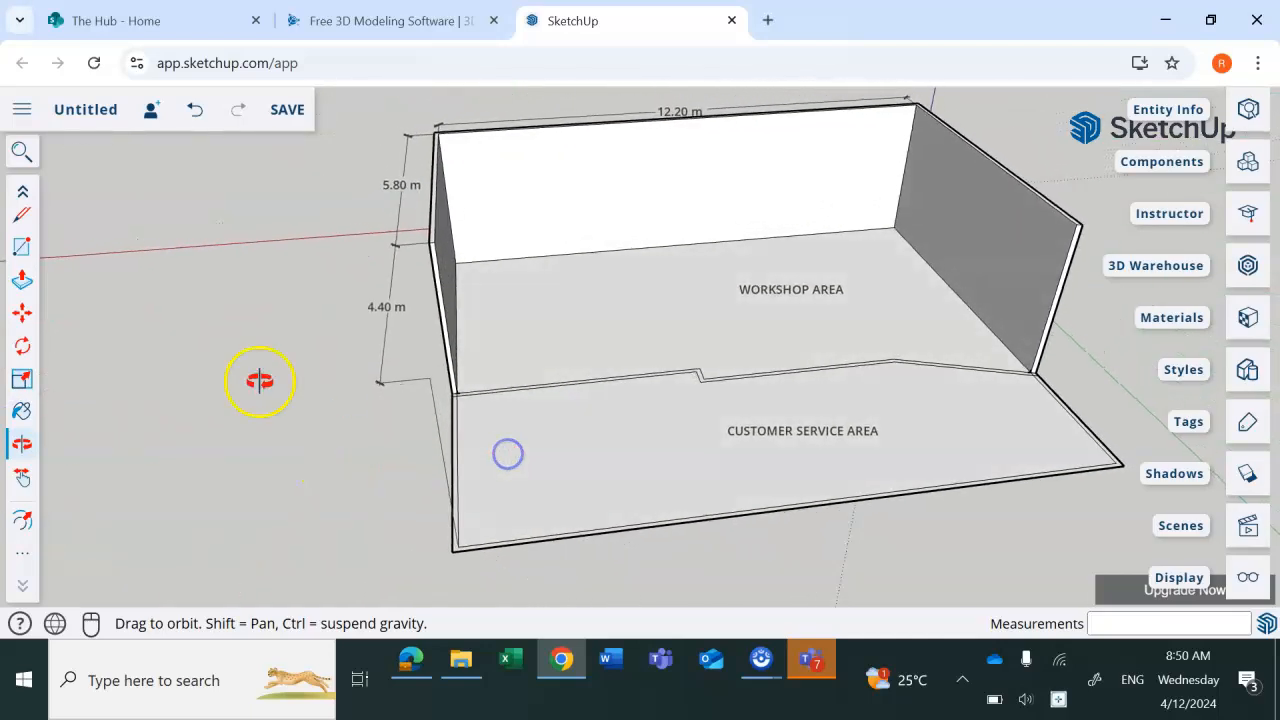
left_click(24, 282)
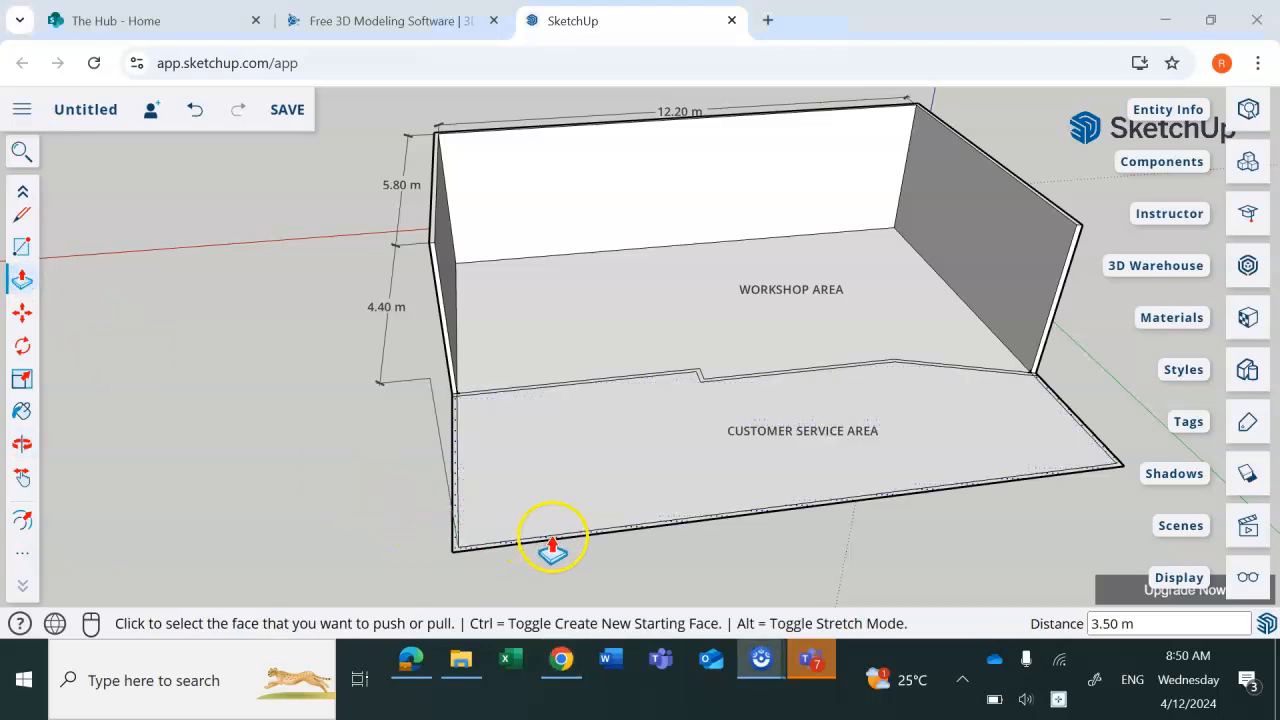
scroll(553, 548, "up", 5)
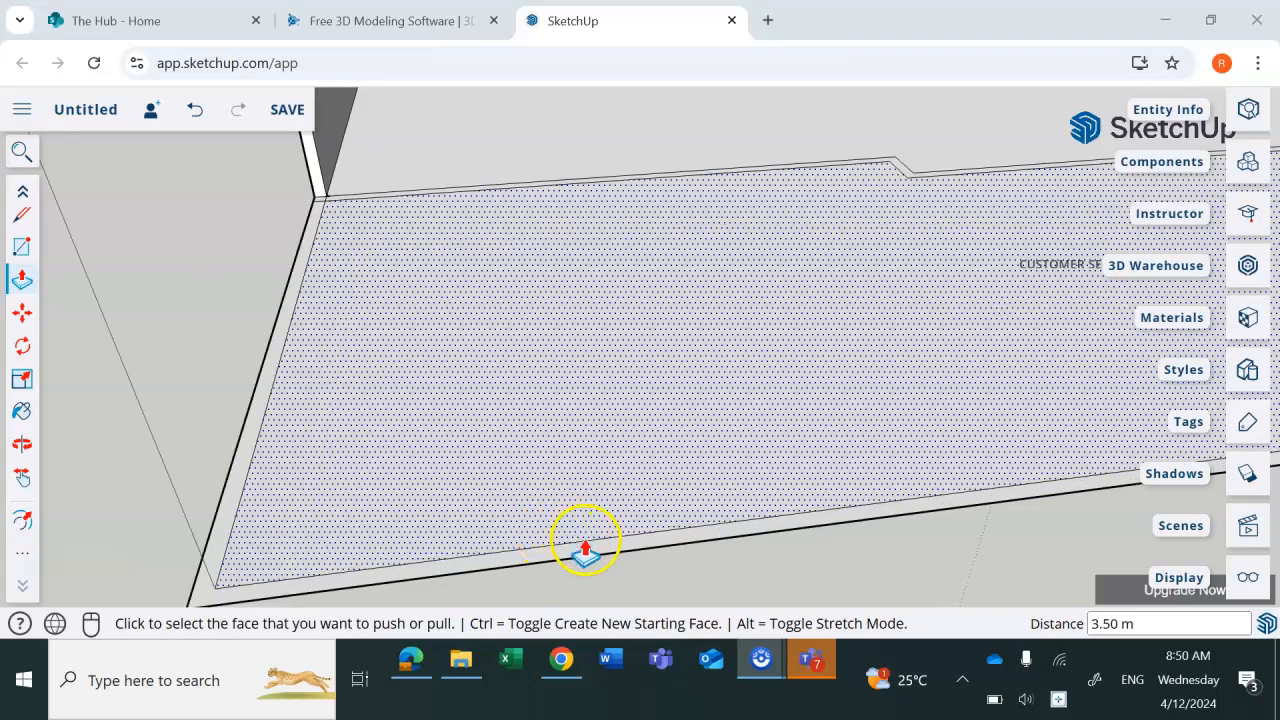
left_click(592, 552)
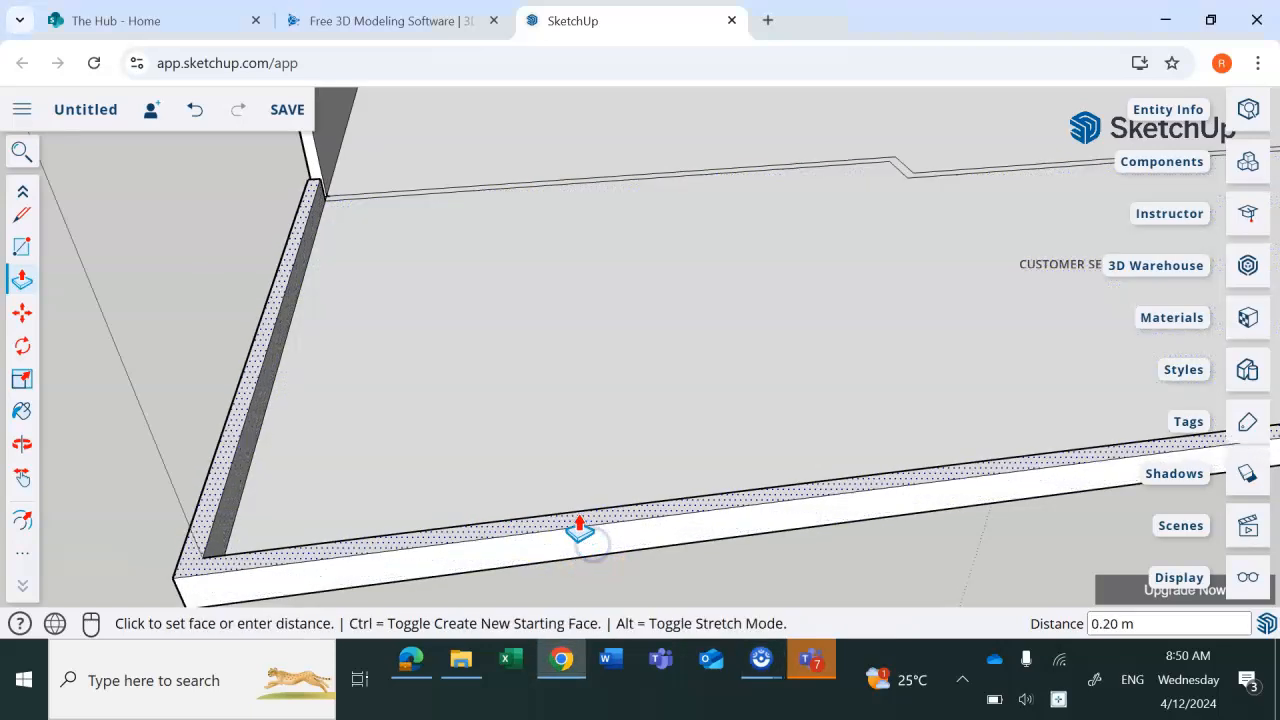
type("3.5")
key("Return")
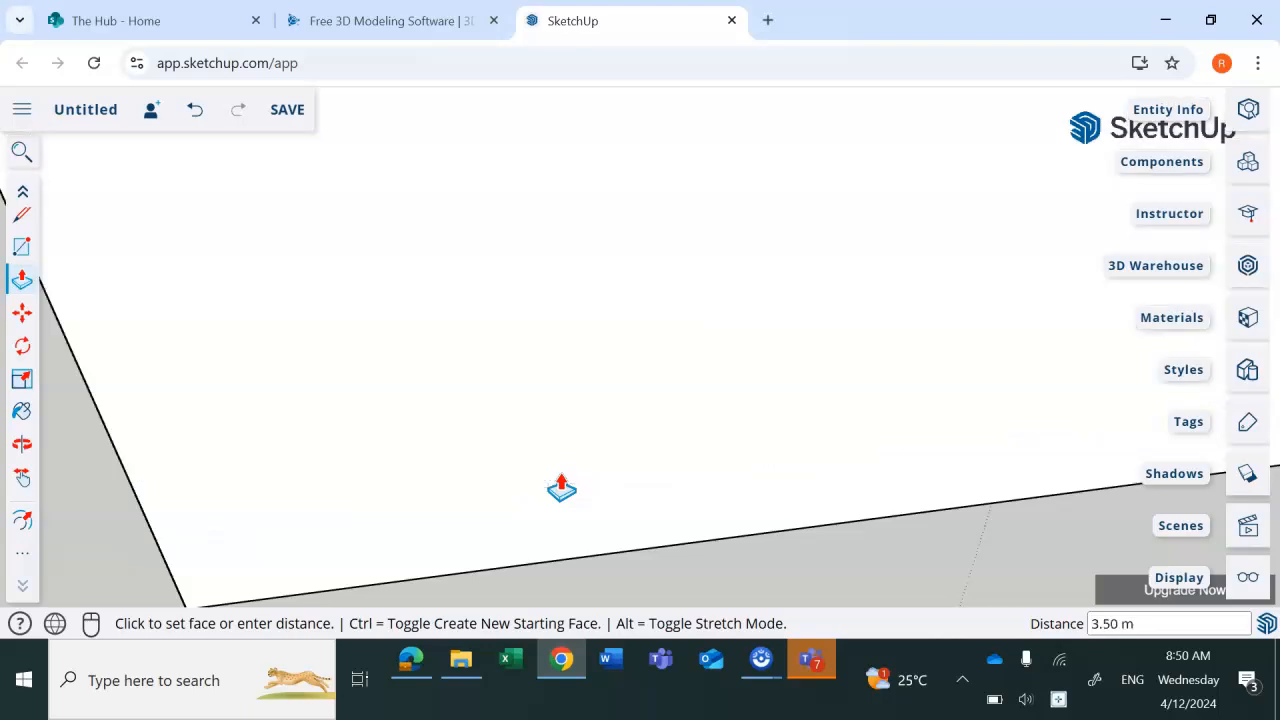
scroll(720, 430, "down", 5)
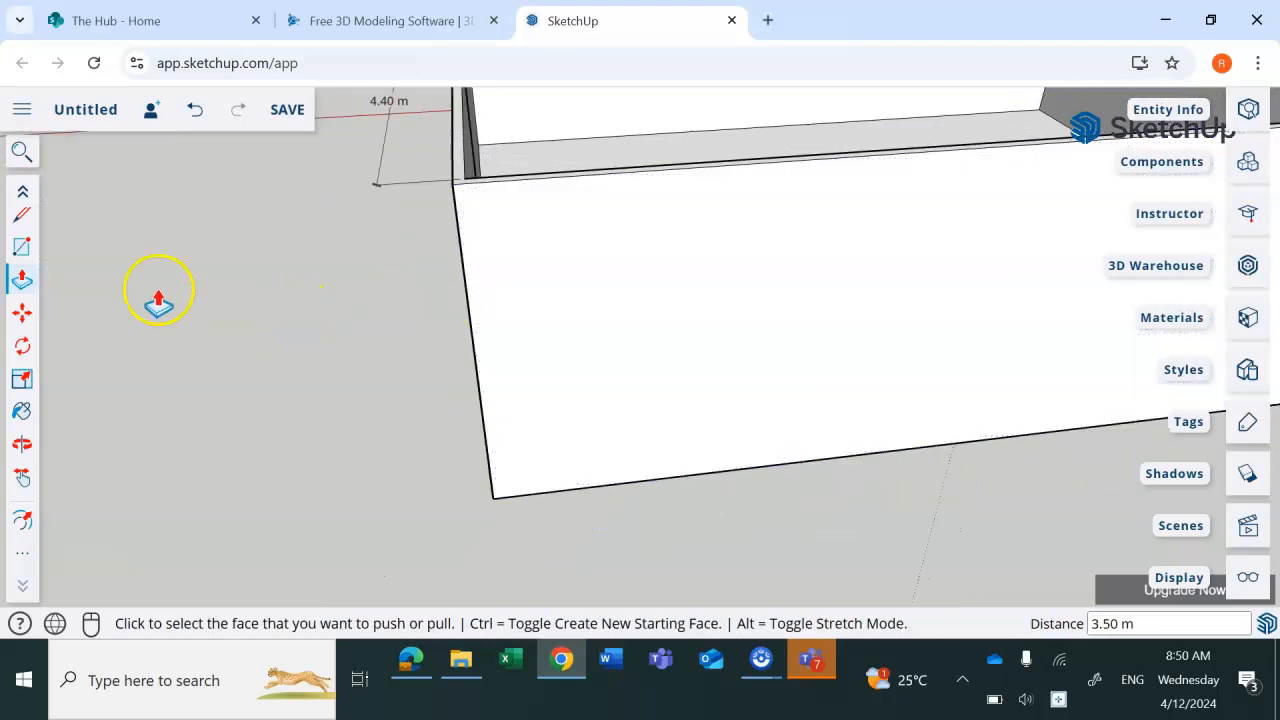
- Push/Pull the stepped dividing wall strip between the two areas up to a height of 3.5 m
left_click(22, 443)
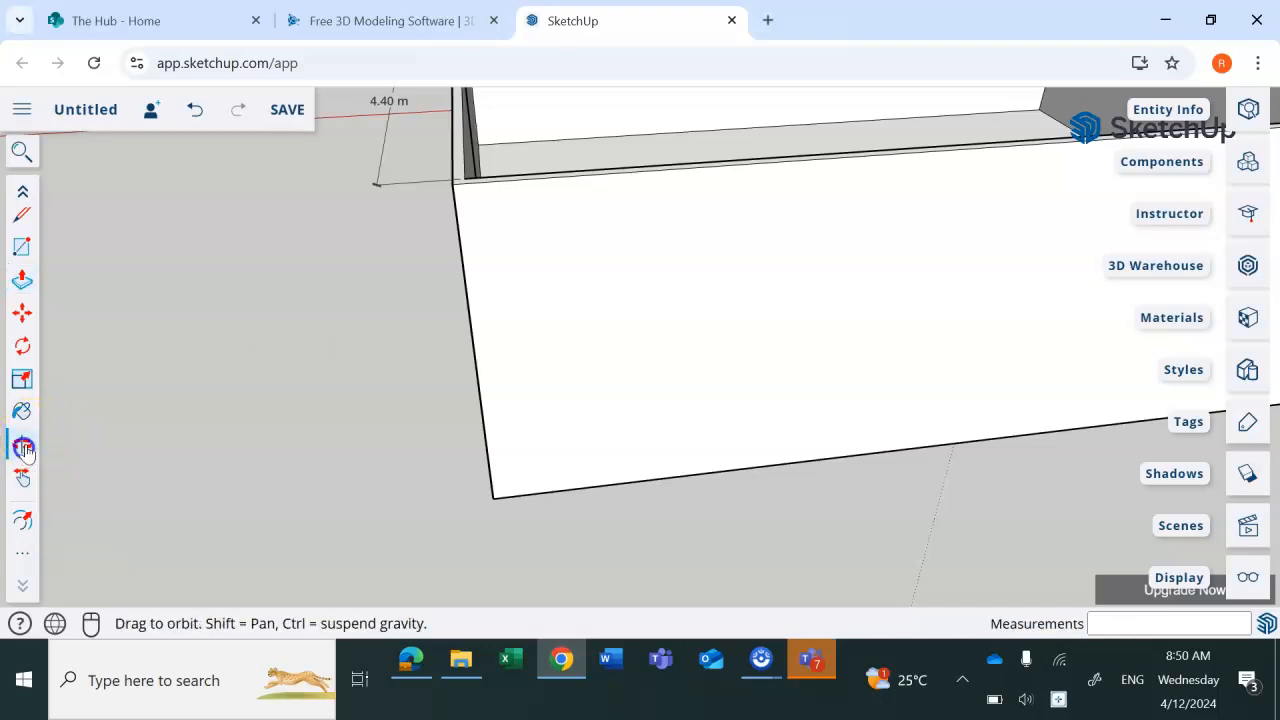
left_click_drag(843, 260, 694, 443)
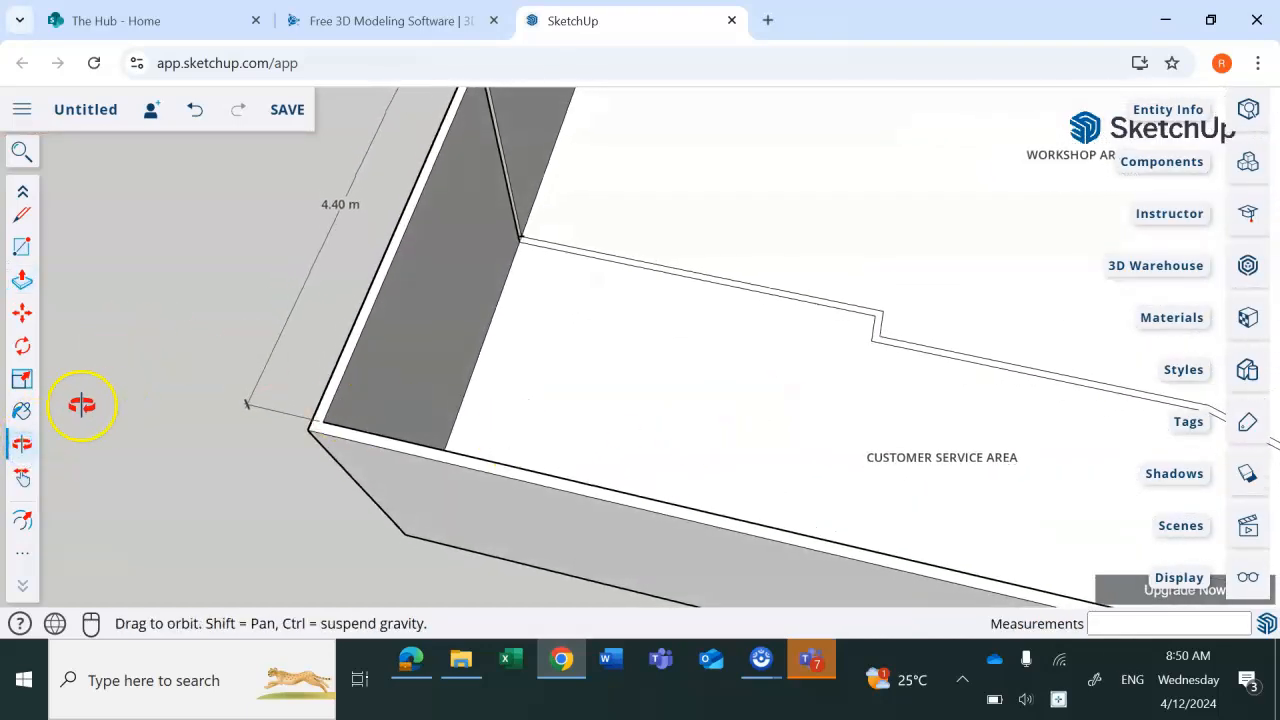
left_click(22, 280)
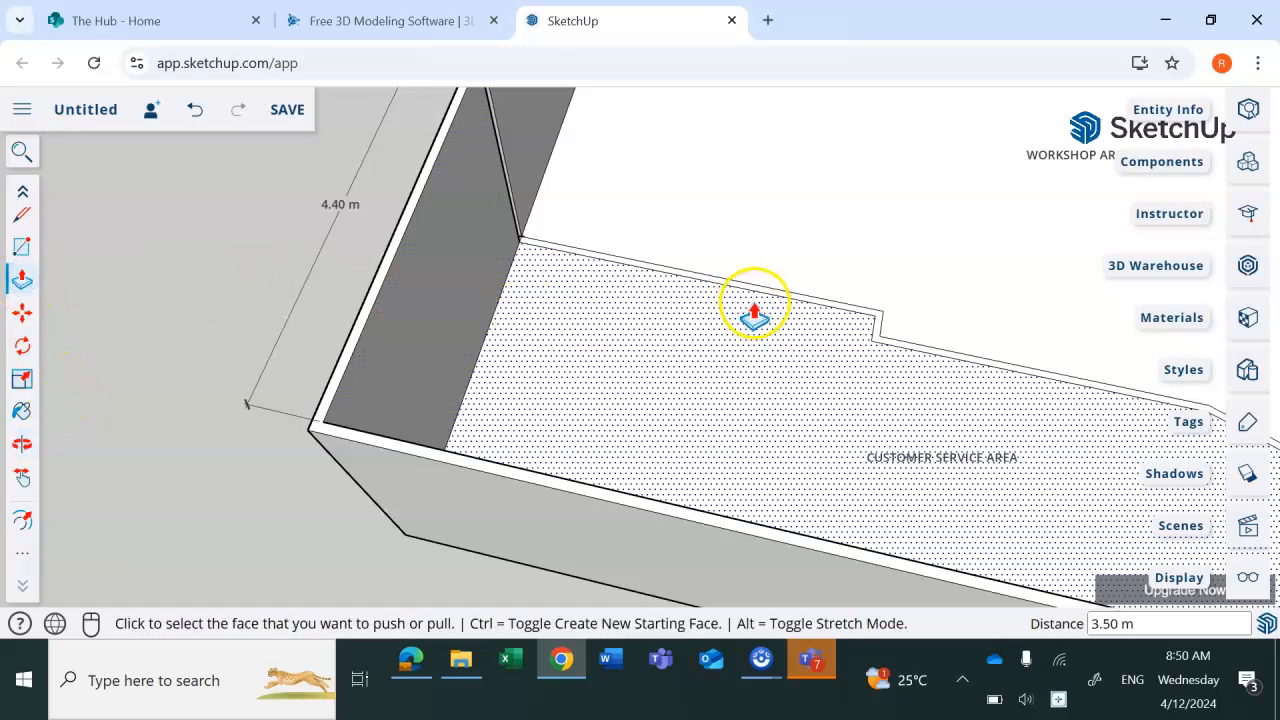
scroll(775, 298, "up", 3)
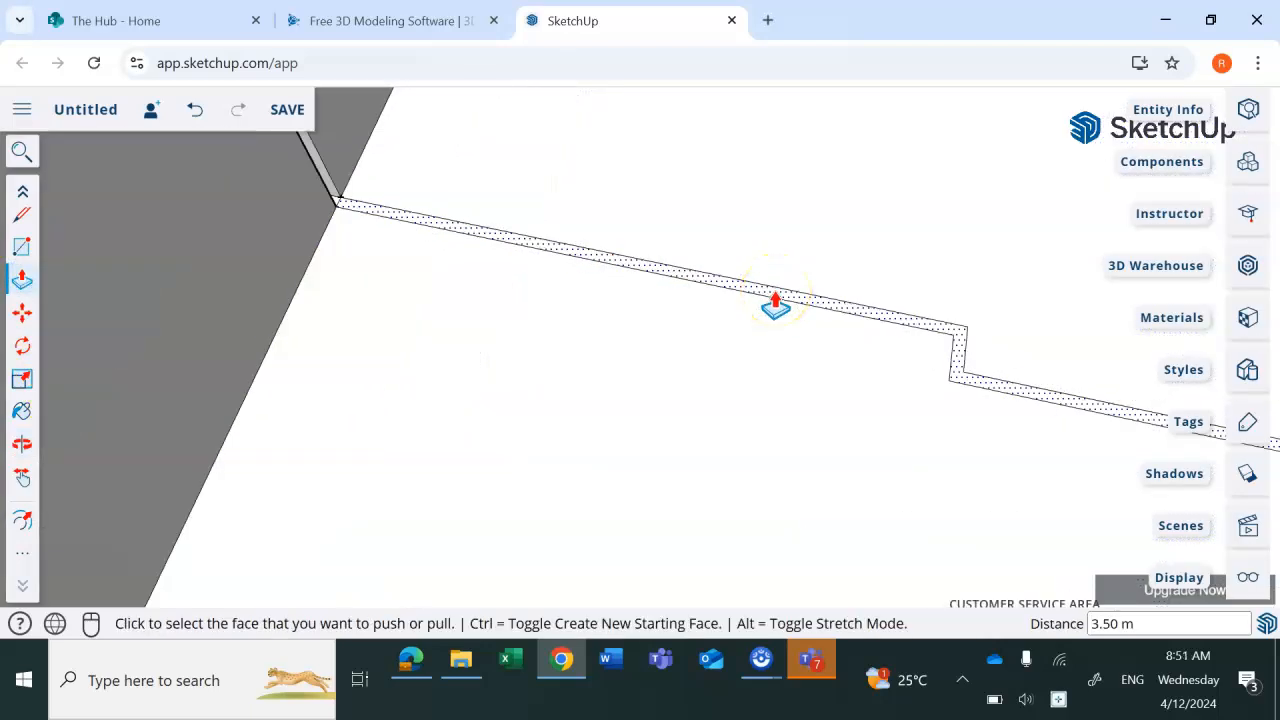
left_click(775, 300)
left_click(775, 258)
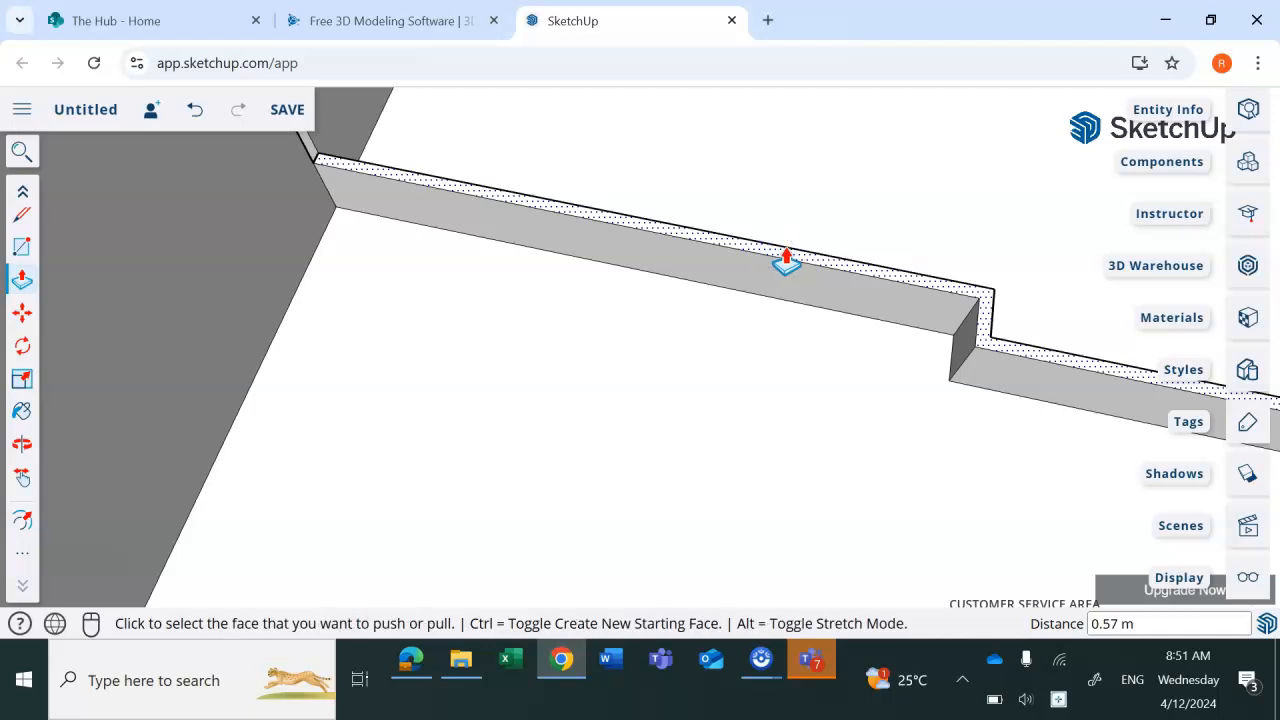
type("3.5")
key("Return")
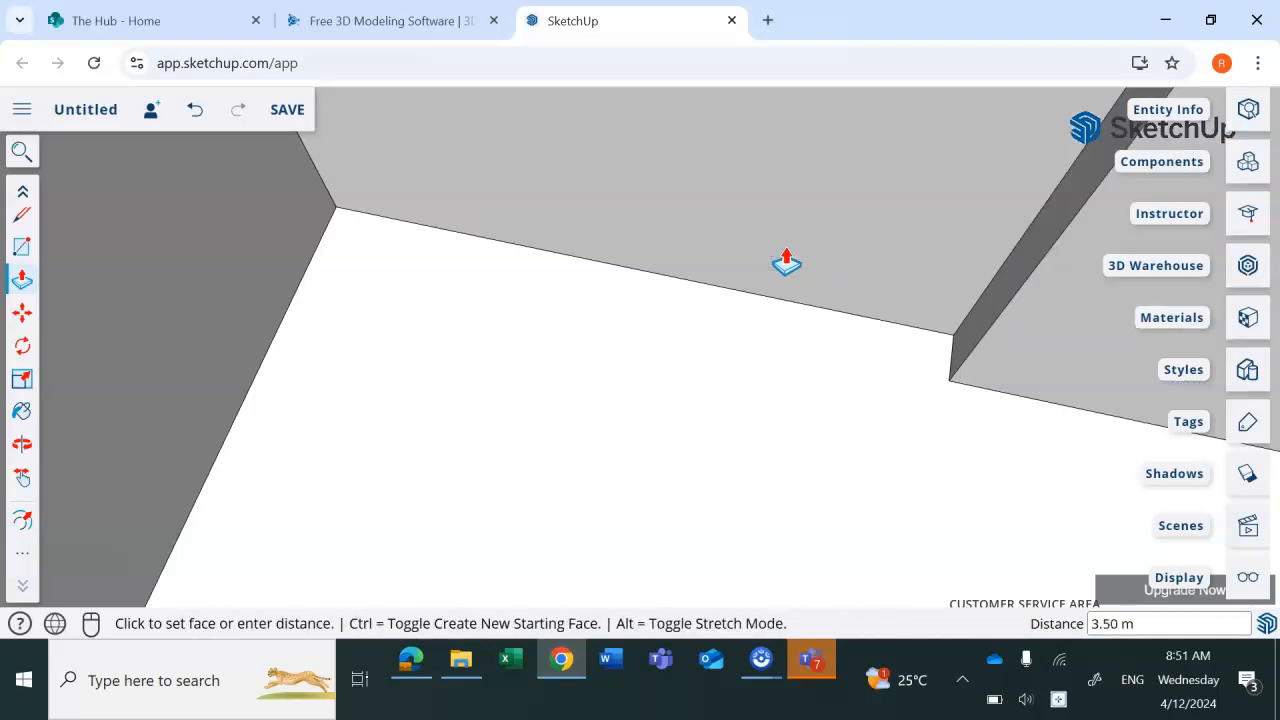
scroll(786, 262, "down", 6)
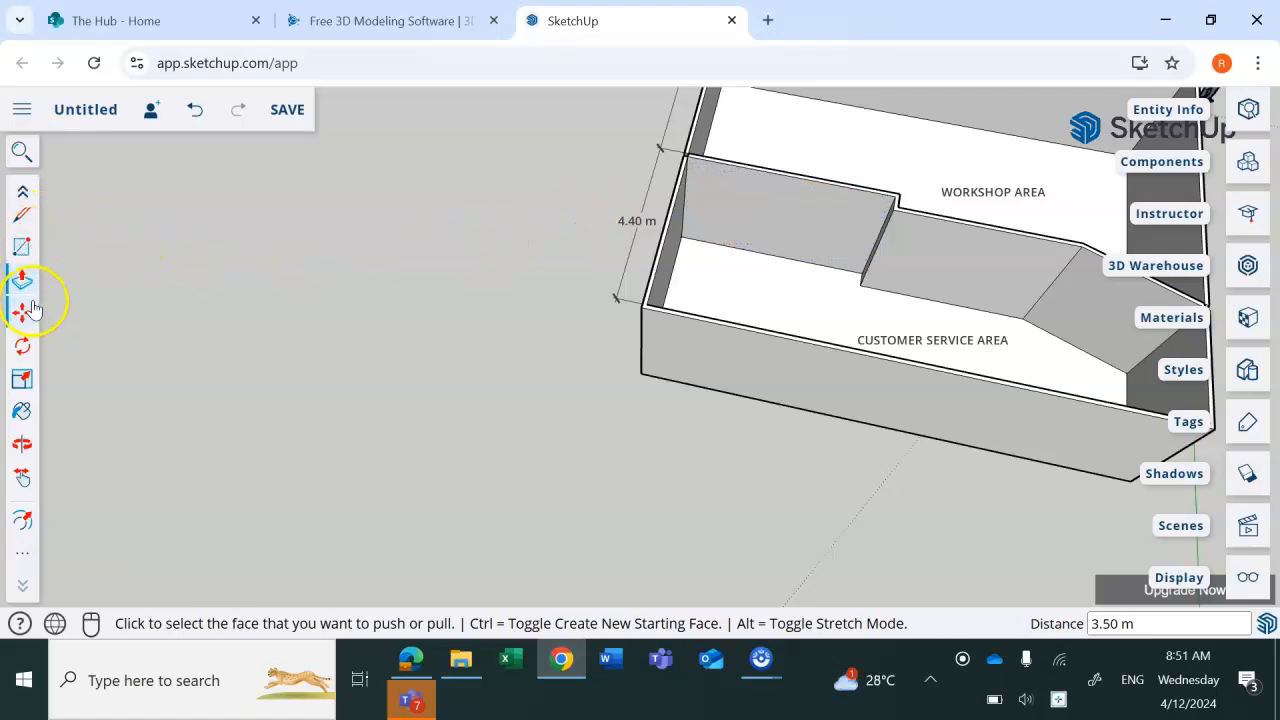
- Try to Push/Pull the customer service area's floor face up 3.5 m and undo it
left_click(893, 355)
left_click(730, 245)
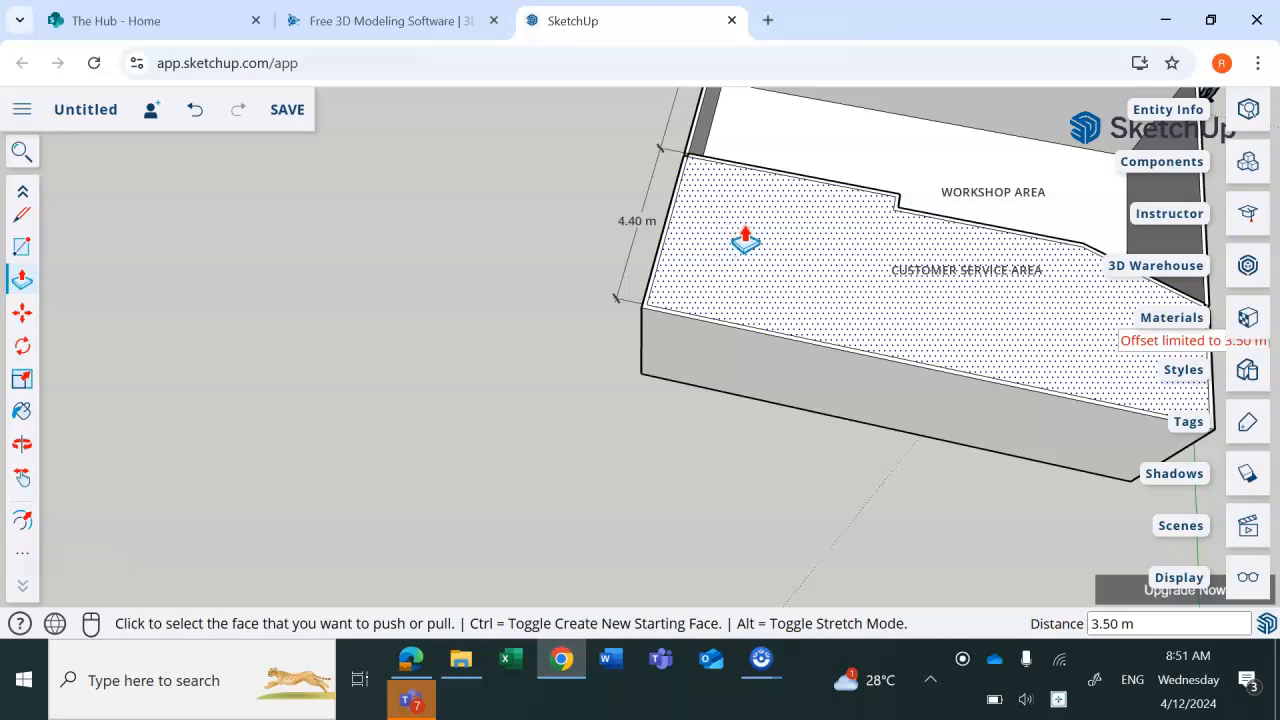
key("ctrl+z")
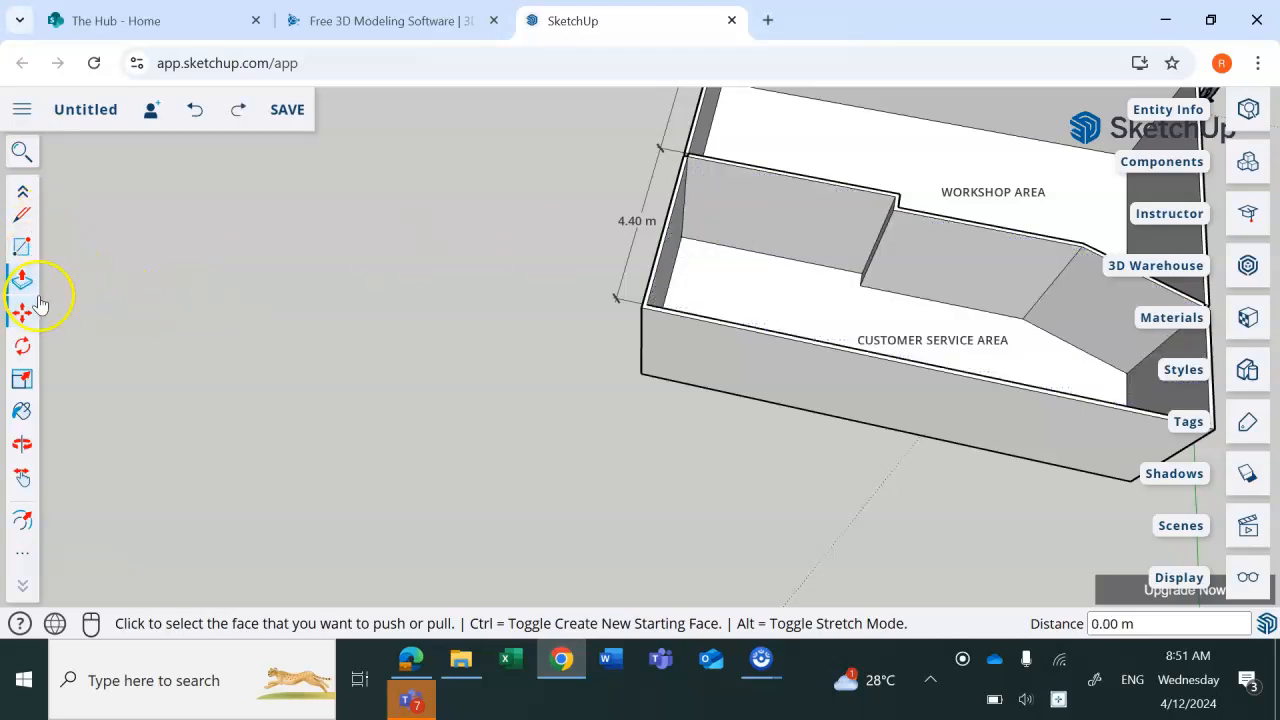
- Check the door positions and door width in the floor plan PDF, then return to the SketchUp model
left_click(22, 443)
left_click_drag(571, 403, 806, 477)
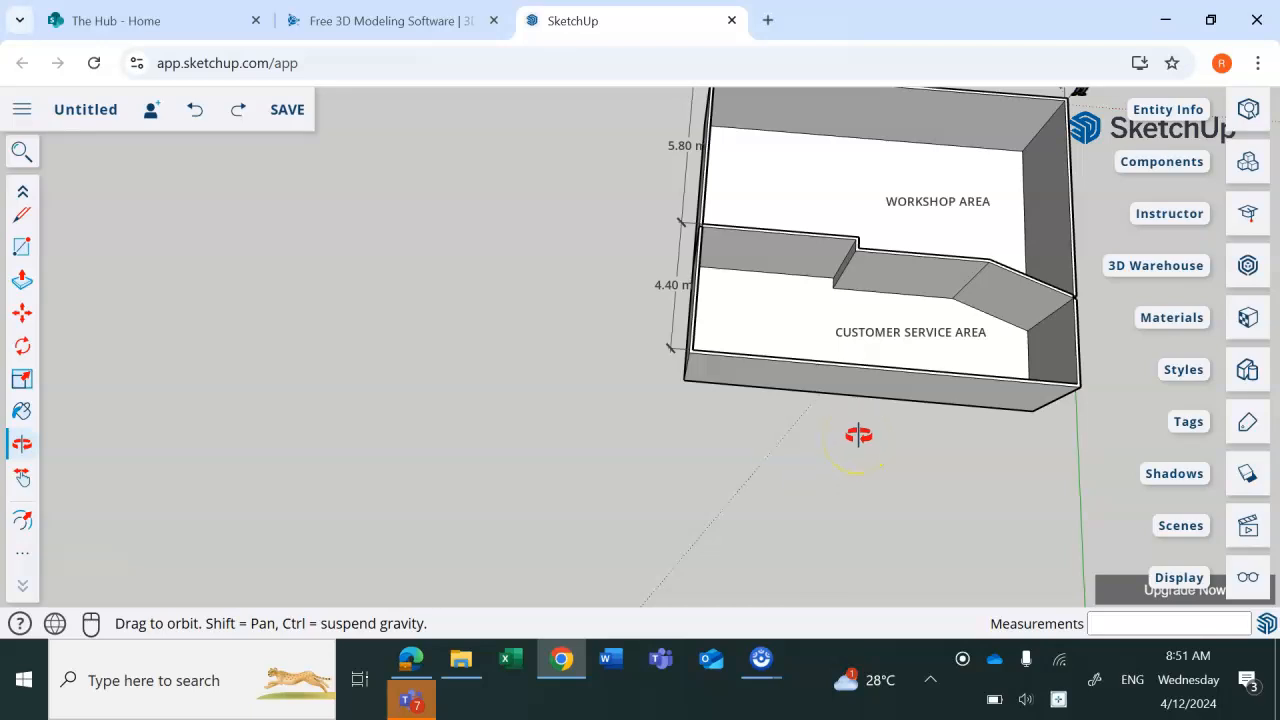
left_click_drag(602, 391, 1188, 335)
left_click_drag(735, 357, 480, 337)
left_click_drag(409, 551, 429, 530)
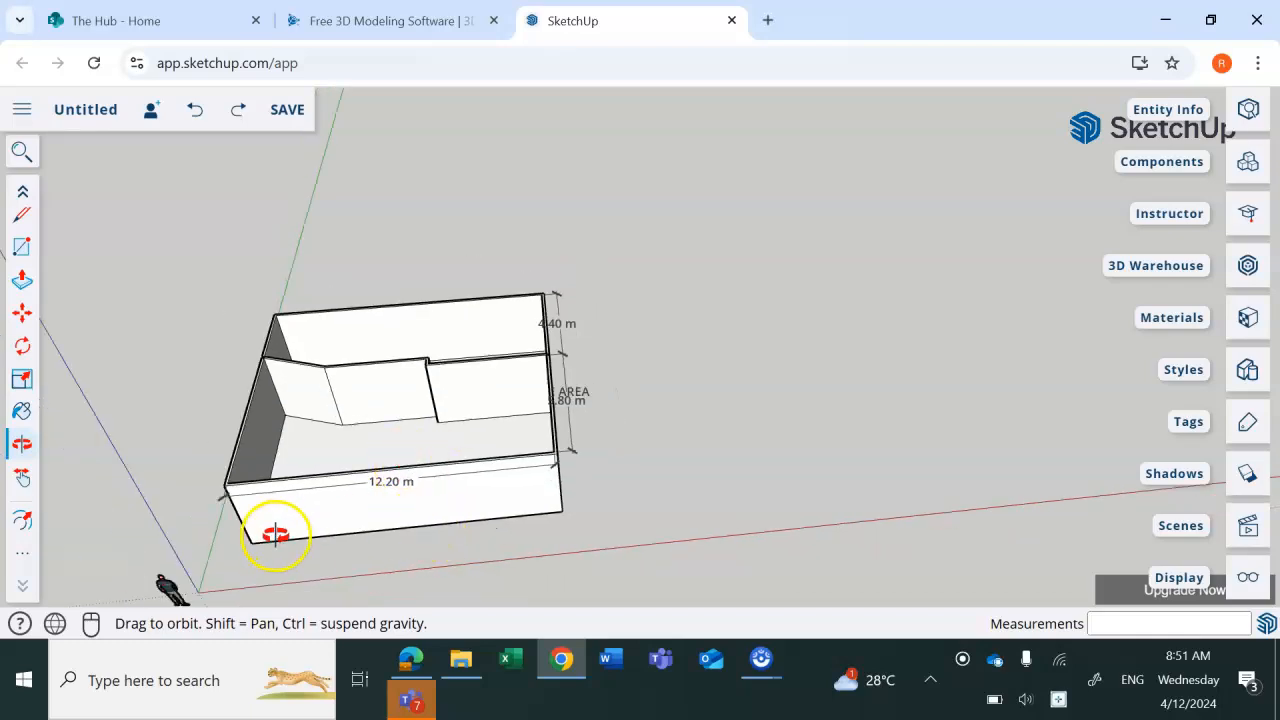
left_click(415, 660)
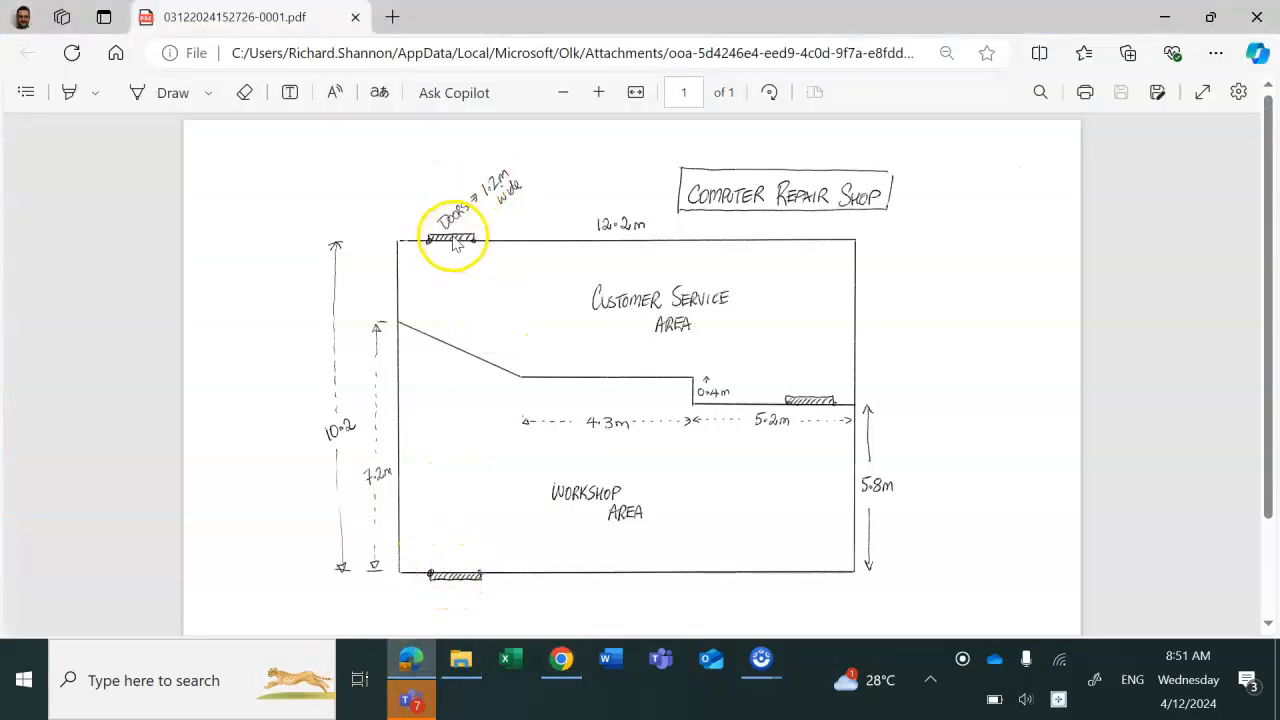
left_click(560, 660)
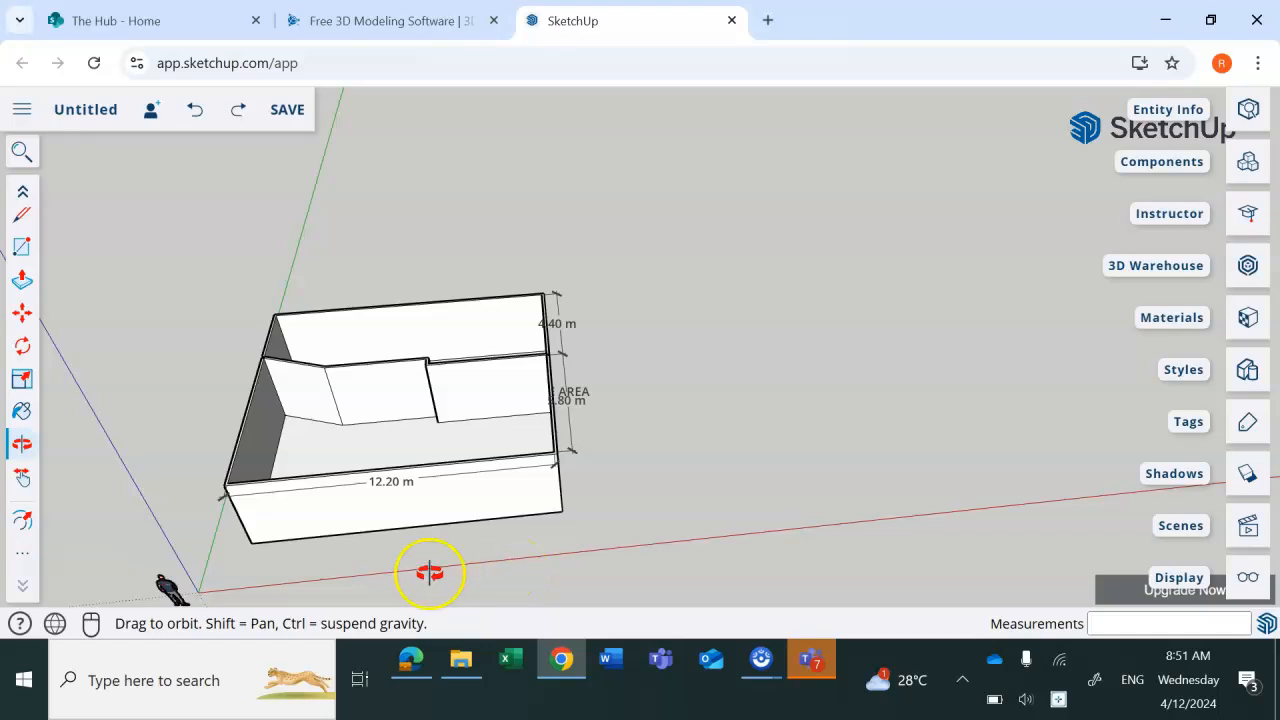
- Mark the doorway on the workshop outer wall's base edge with Tape Measure guide points 0.5 m from the corner and 1.2 m further along
scroll(248, 545, "up", 2)
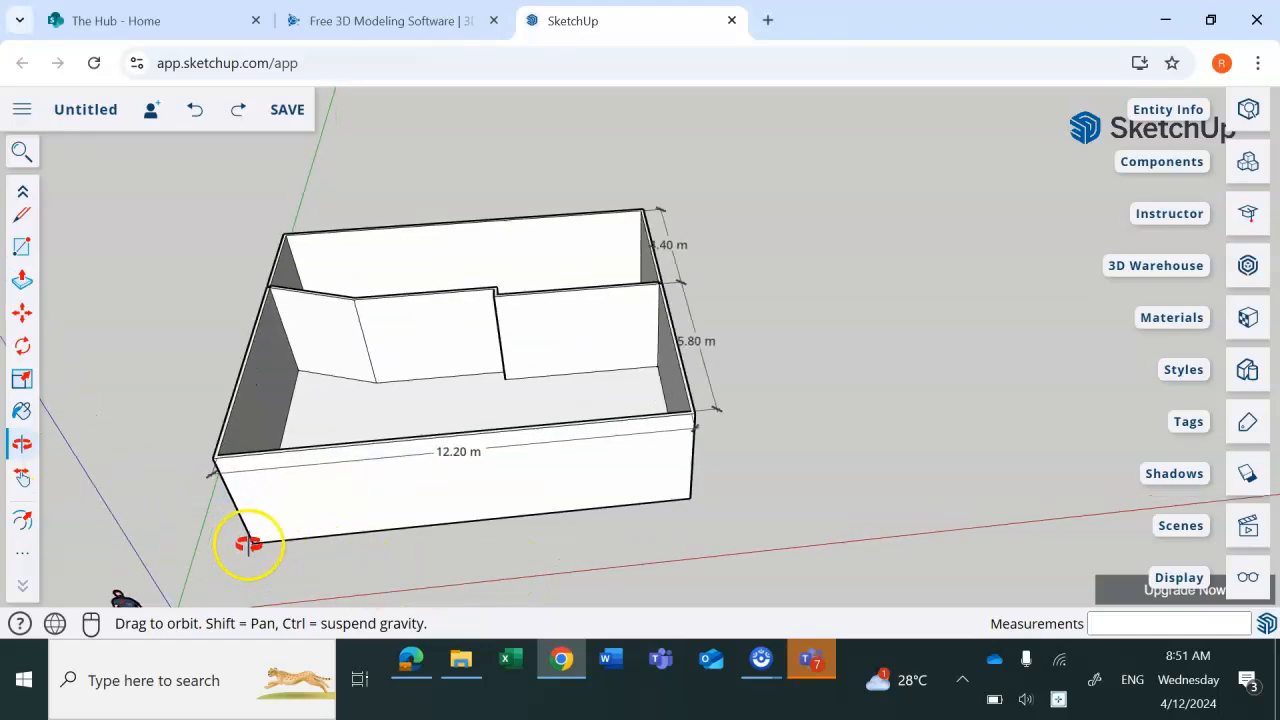
scroll(255, 546, "up", 4)
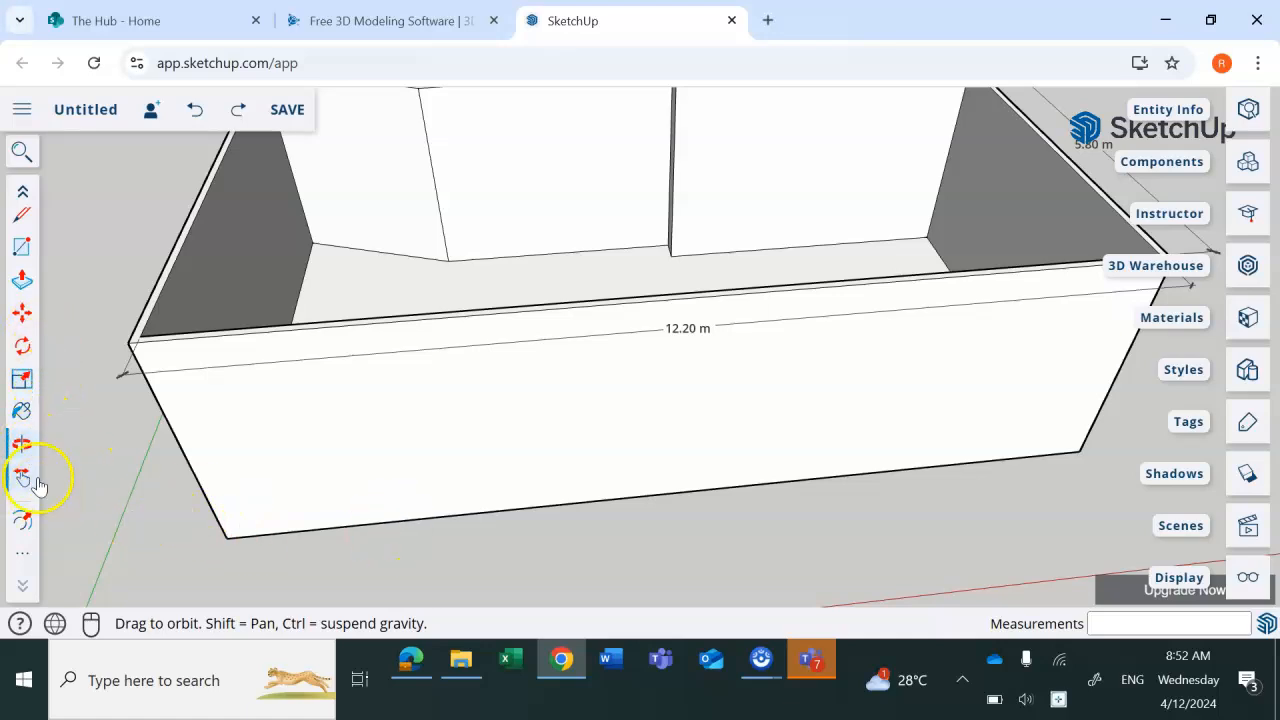
left_click(21, 555)
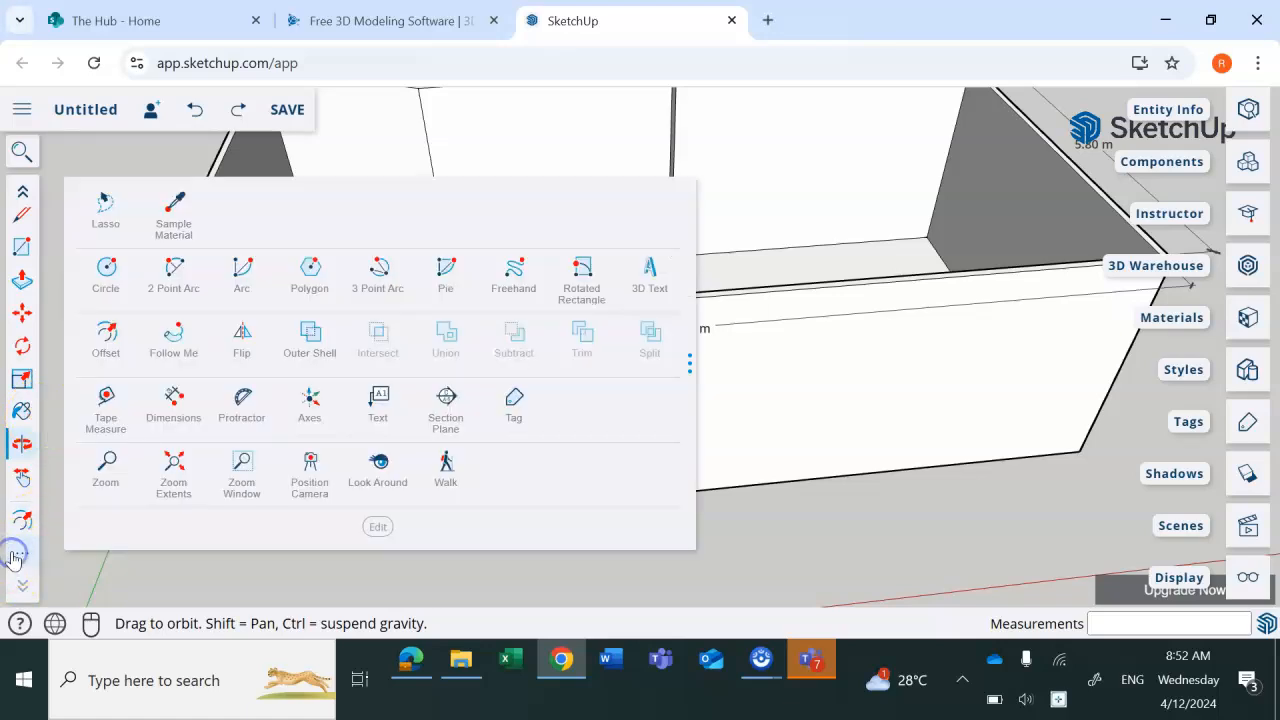
left_click(107, 408)
left_click(228, 537)
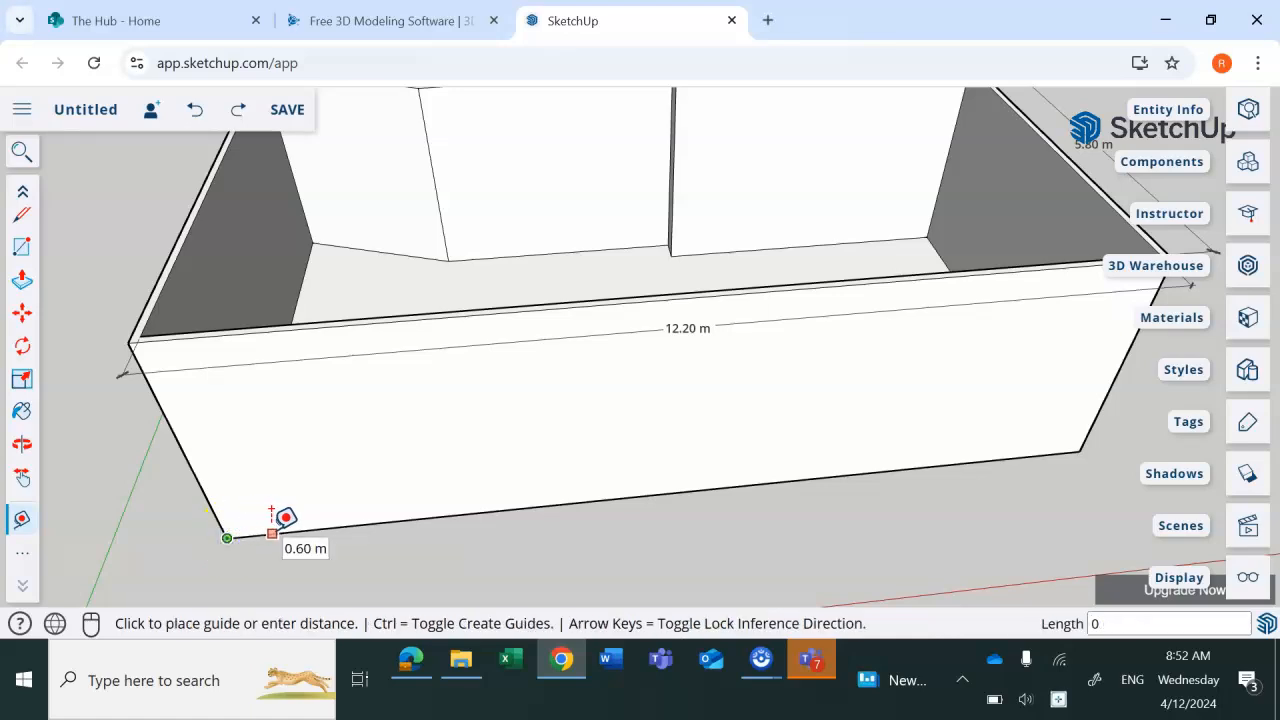
type("0.5")
key("Return")
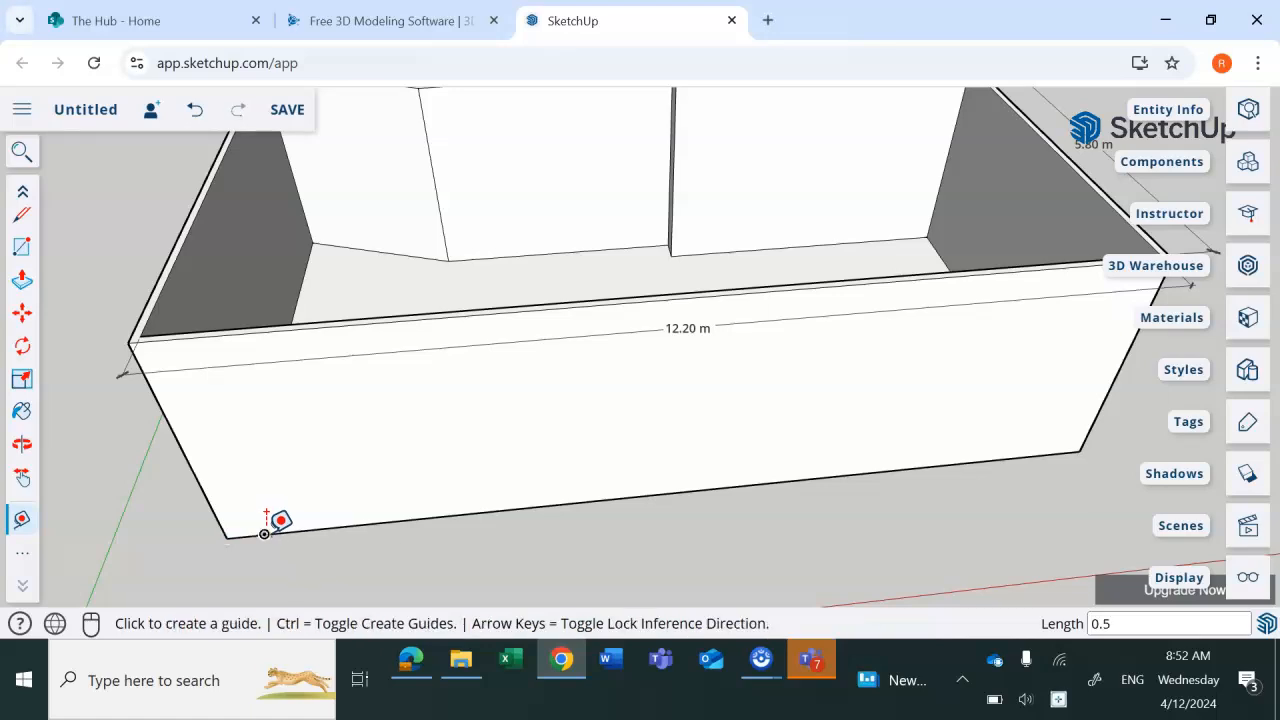
left_click(266, 514)
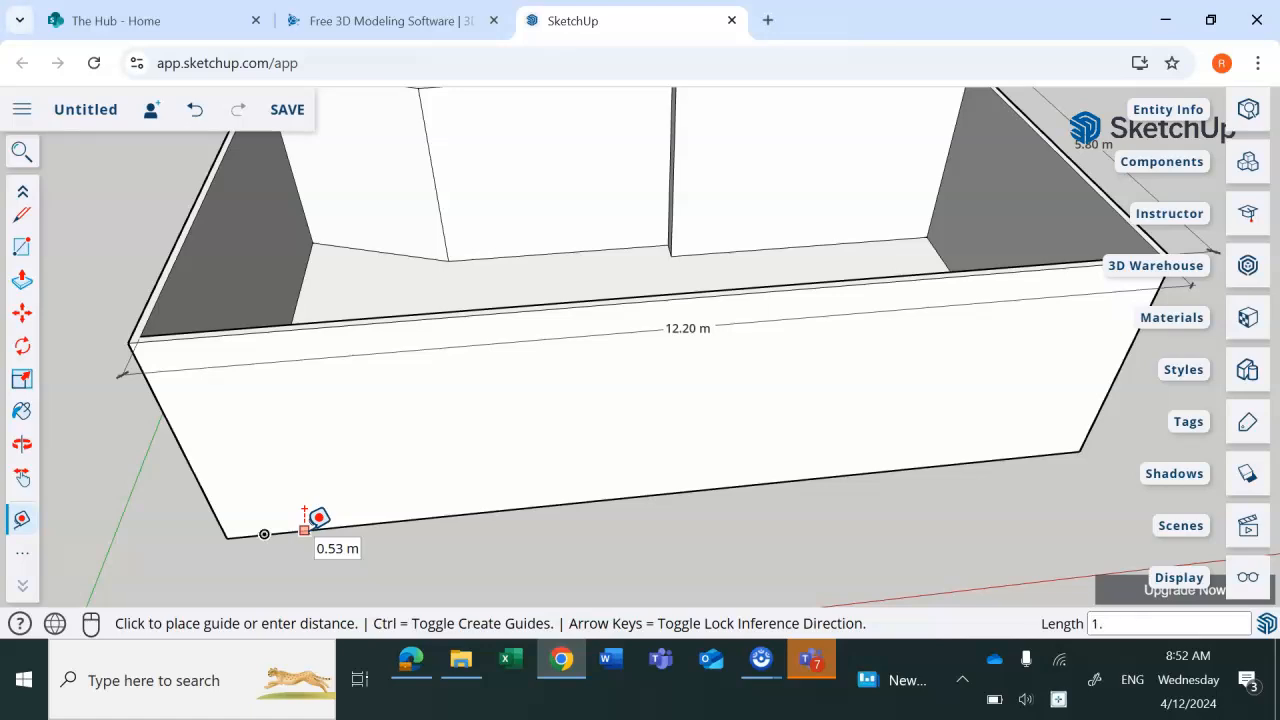
key("Return")
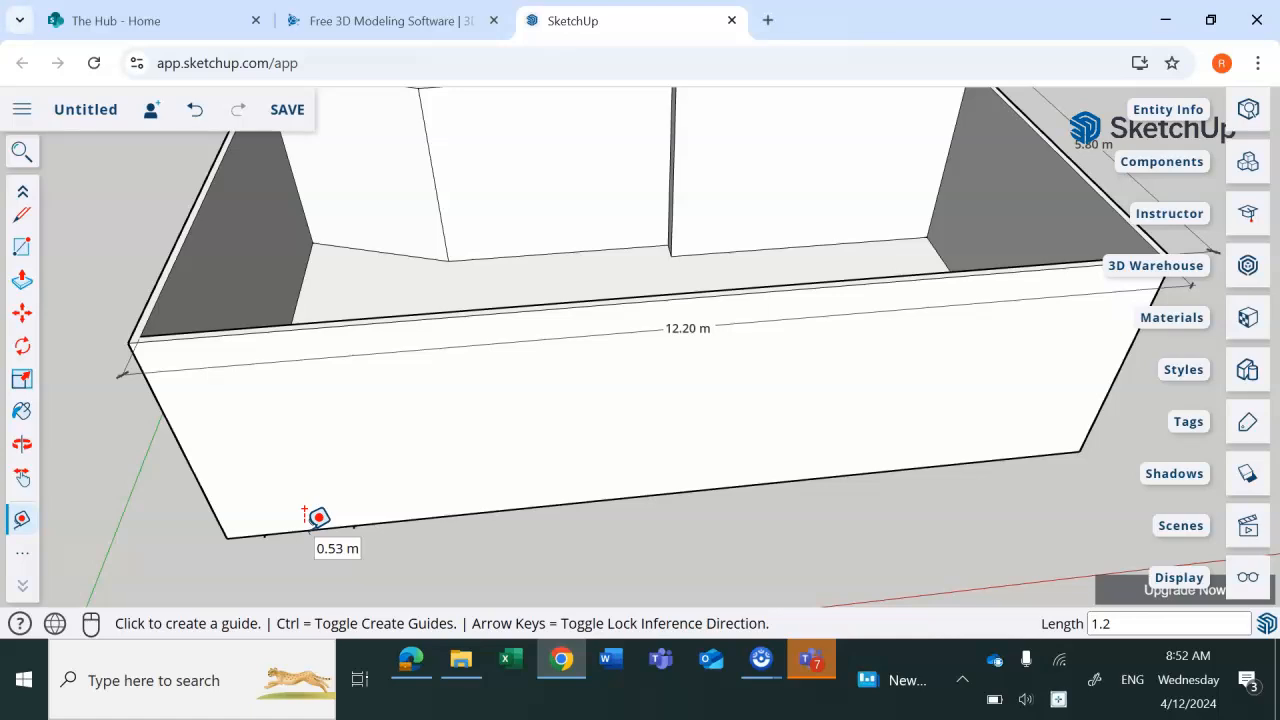
- Draw the doorway outline on the workshop outer wall from the guide points, 2.4 m high and 1.2 m wide
left_click(24, 215)
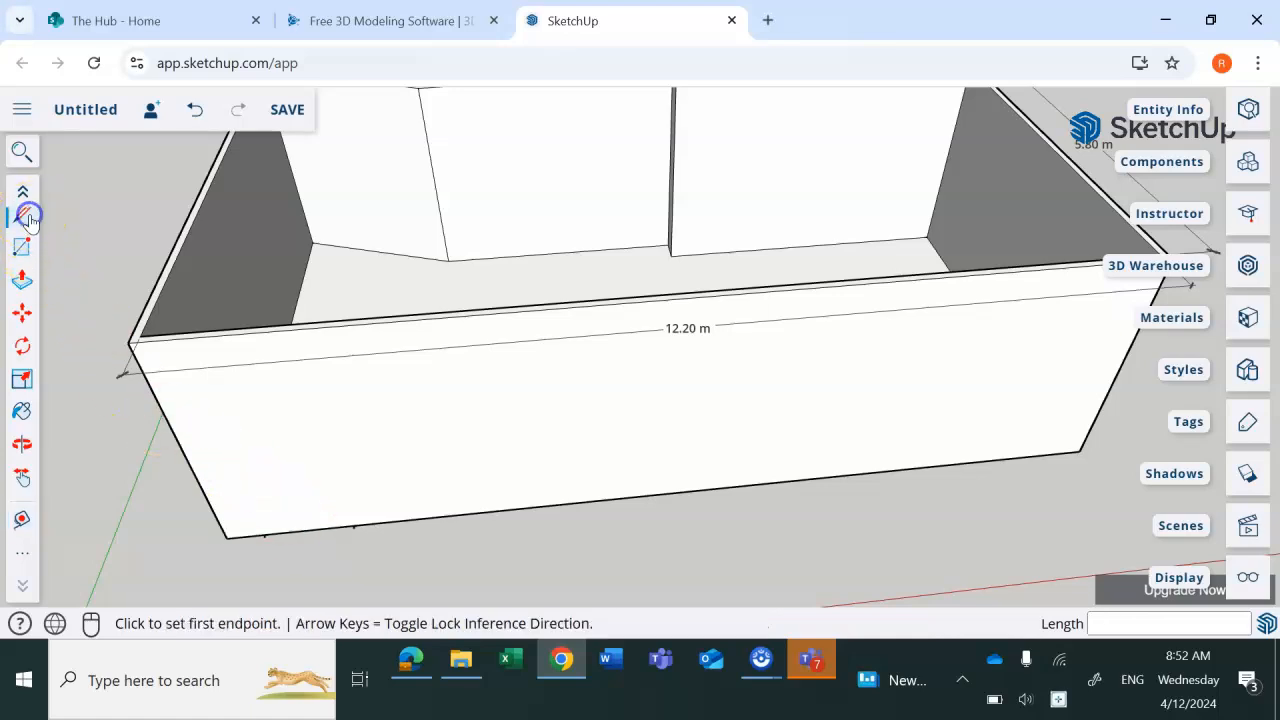
left_click(264, 533)
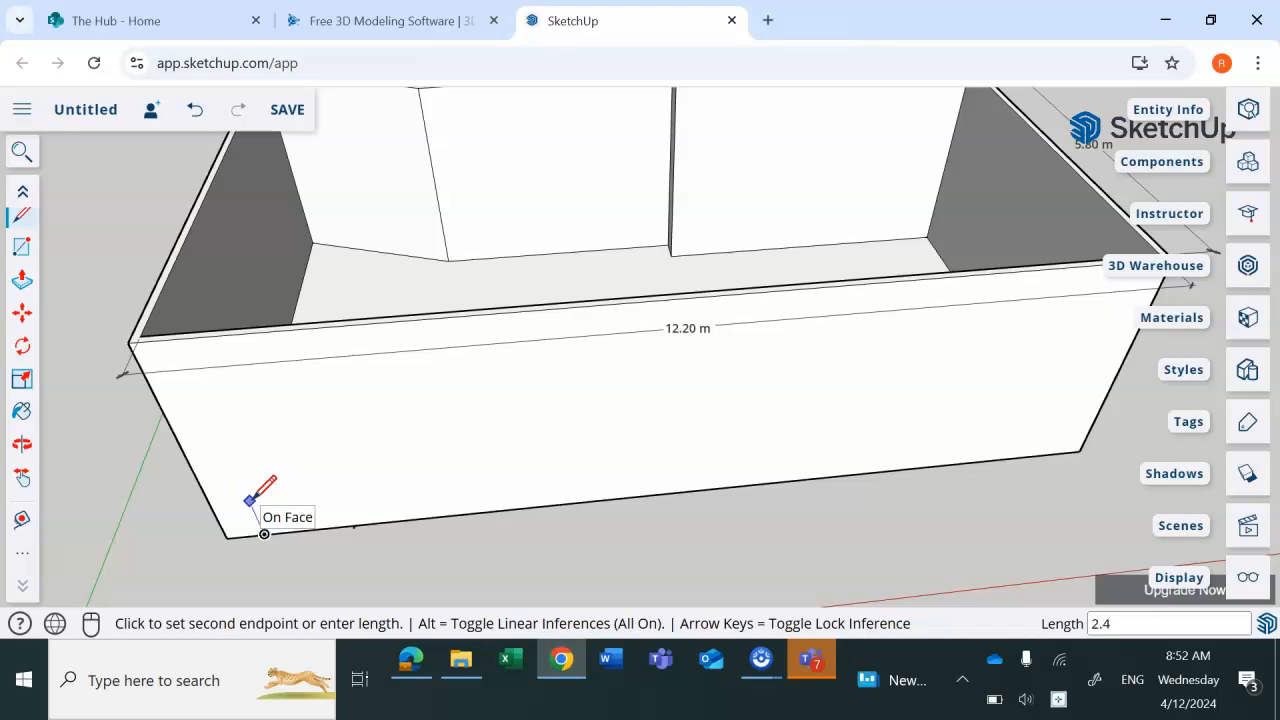
key("Return")
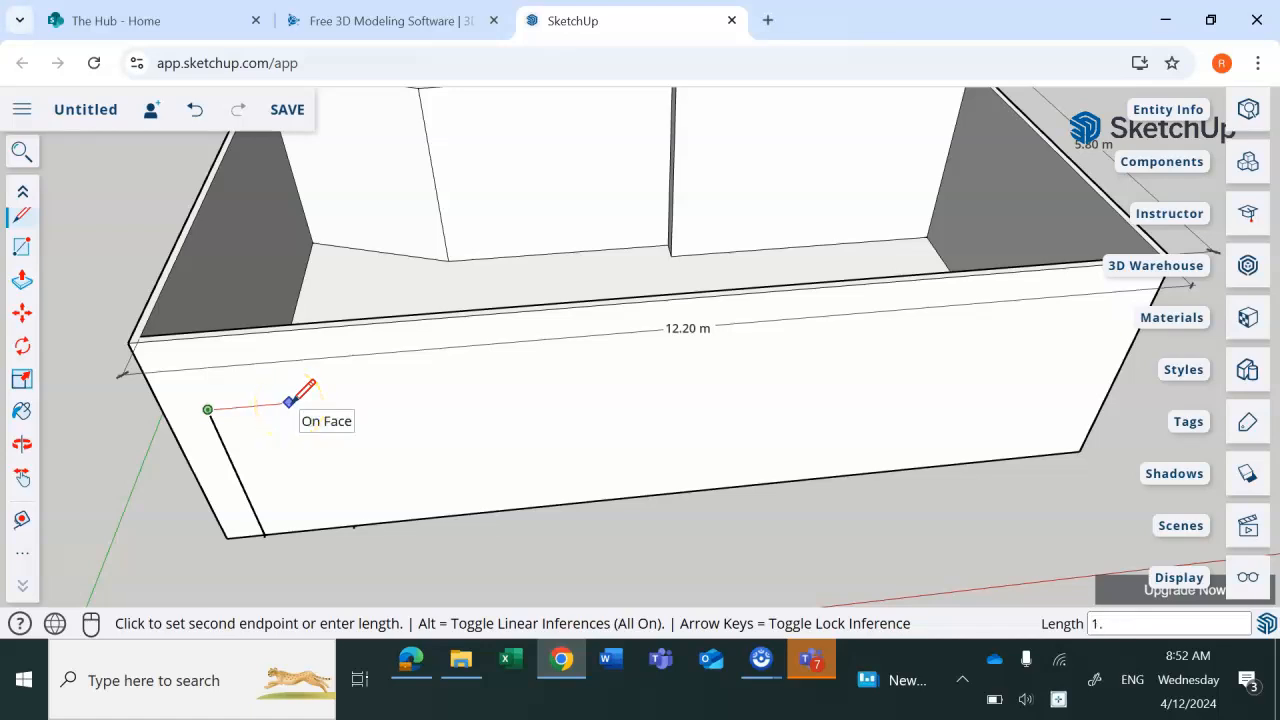
key("Return")
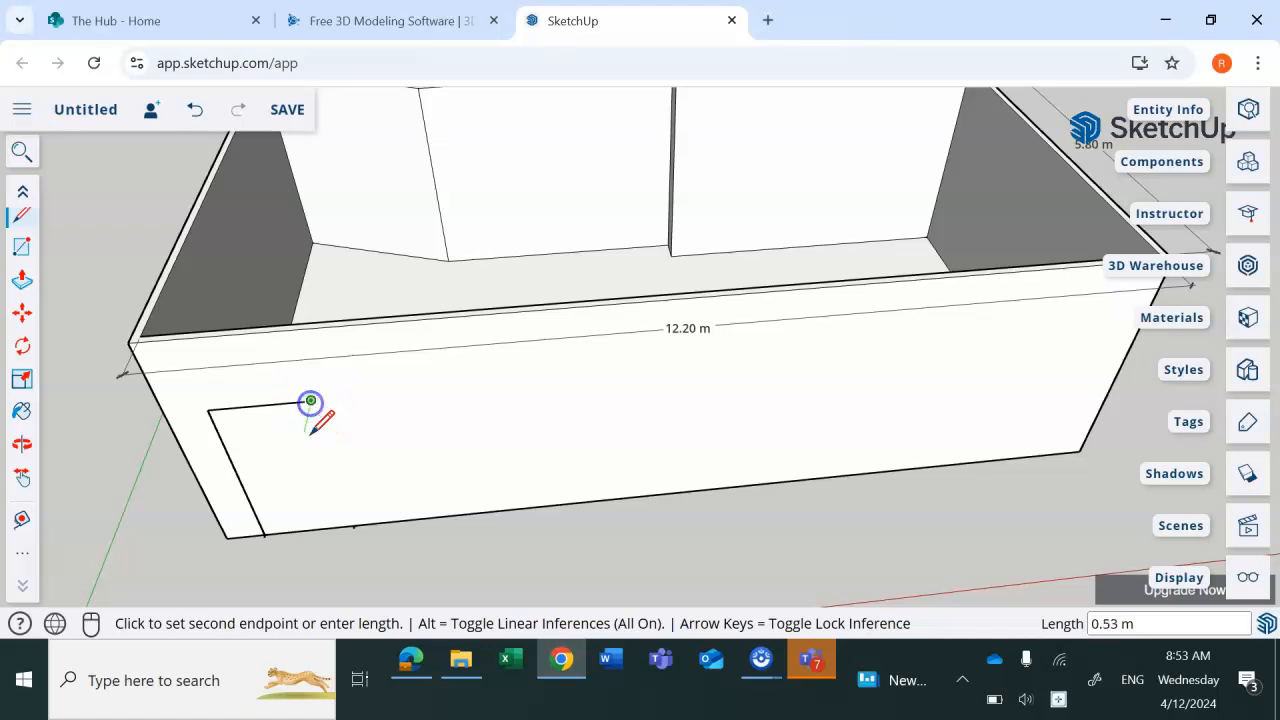
left_click(352, 522)
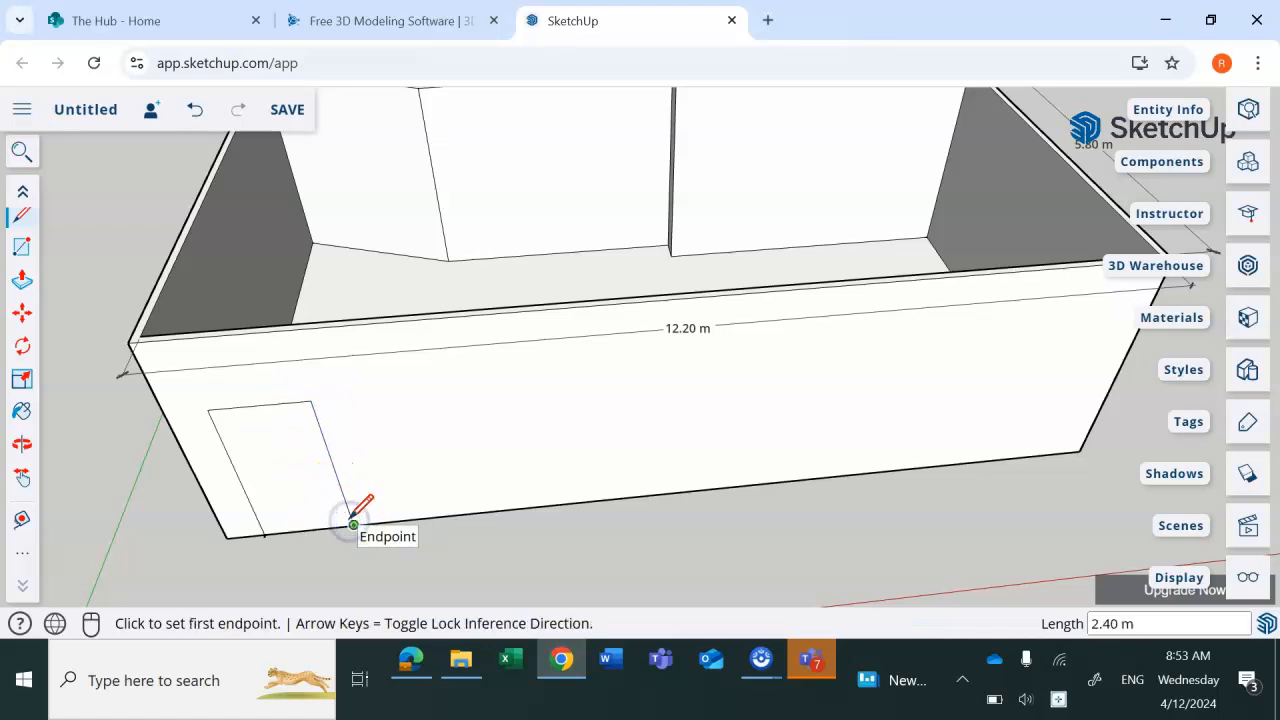
left_click(346, 501)
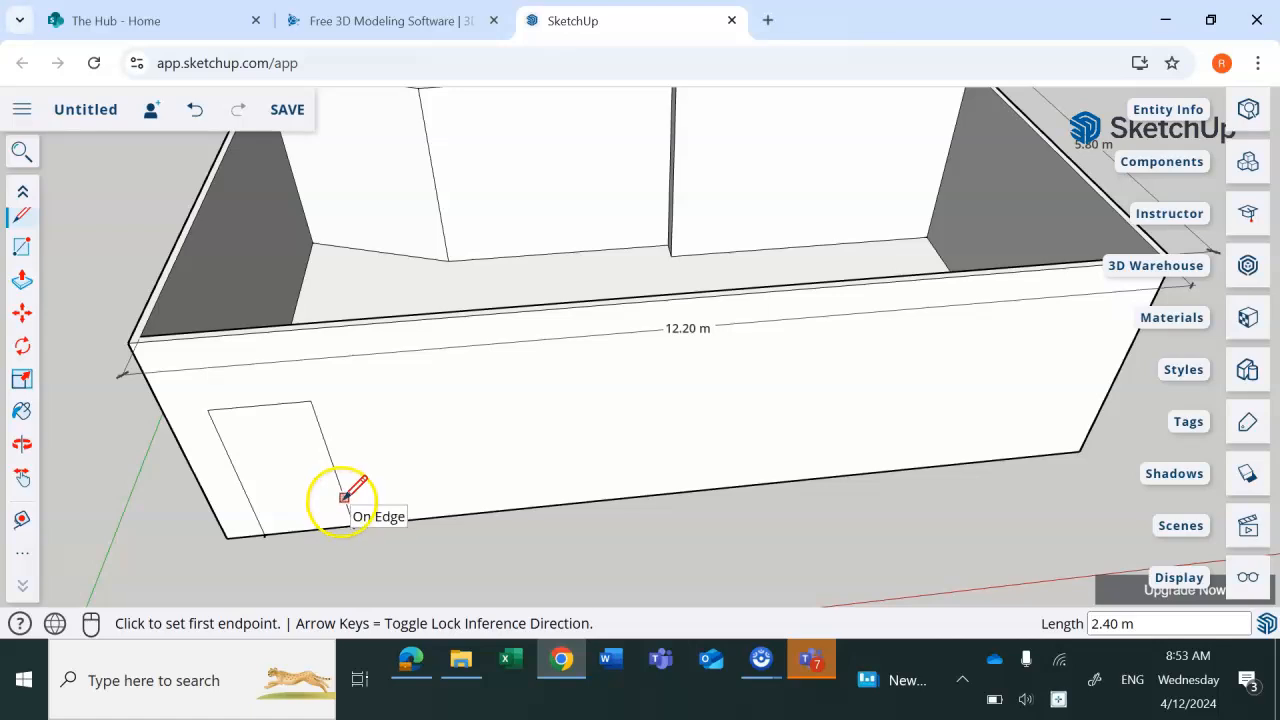
- Push/Pull the doorway face 0.1 m inward to cut an opening through the workshop outer wall
left_click(29, 285)
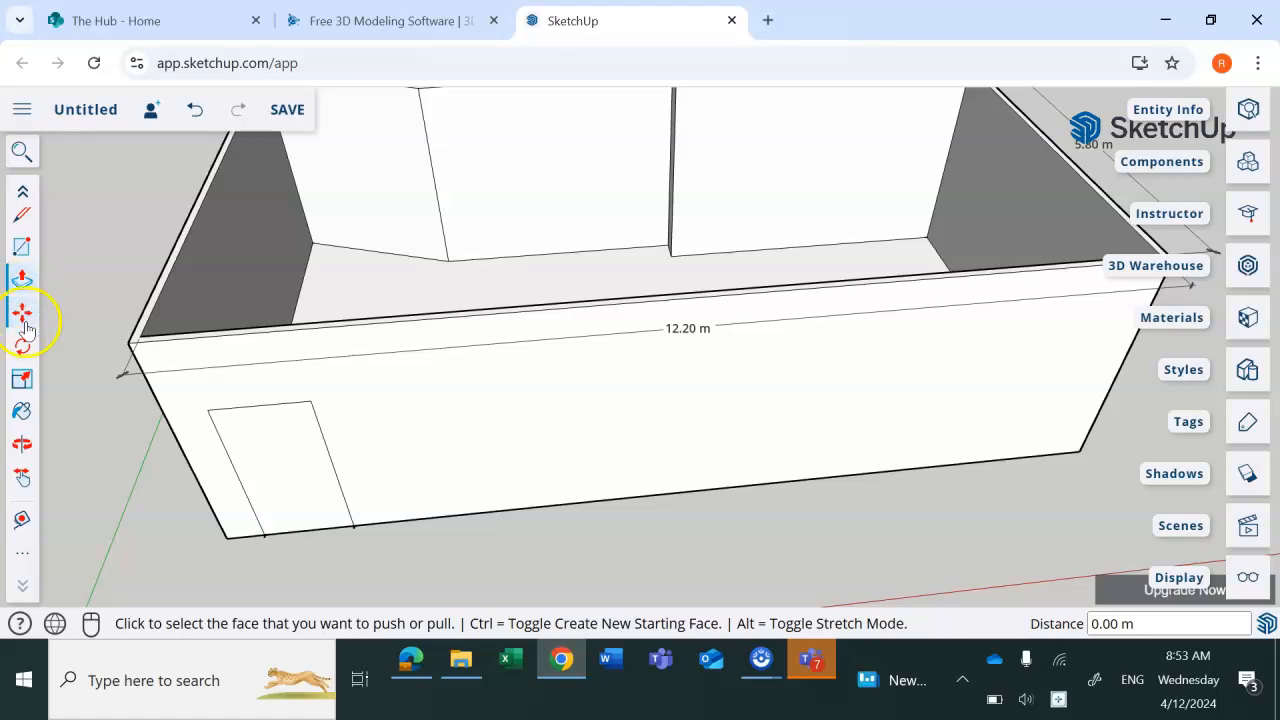
left_click(273, 481)
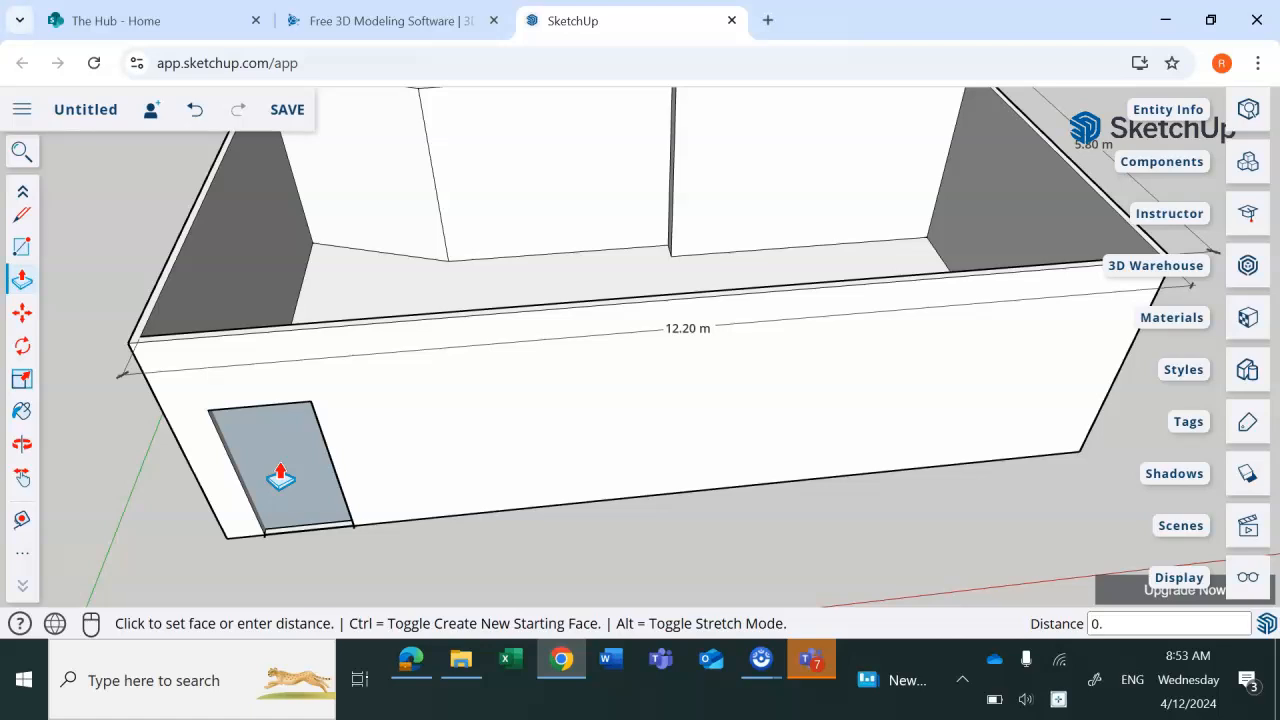
key("Return")
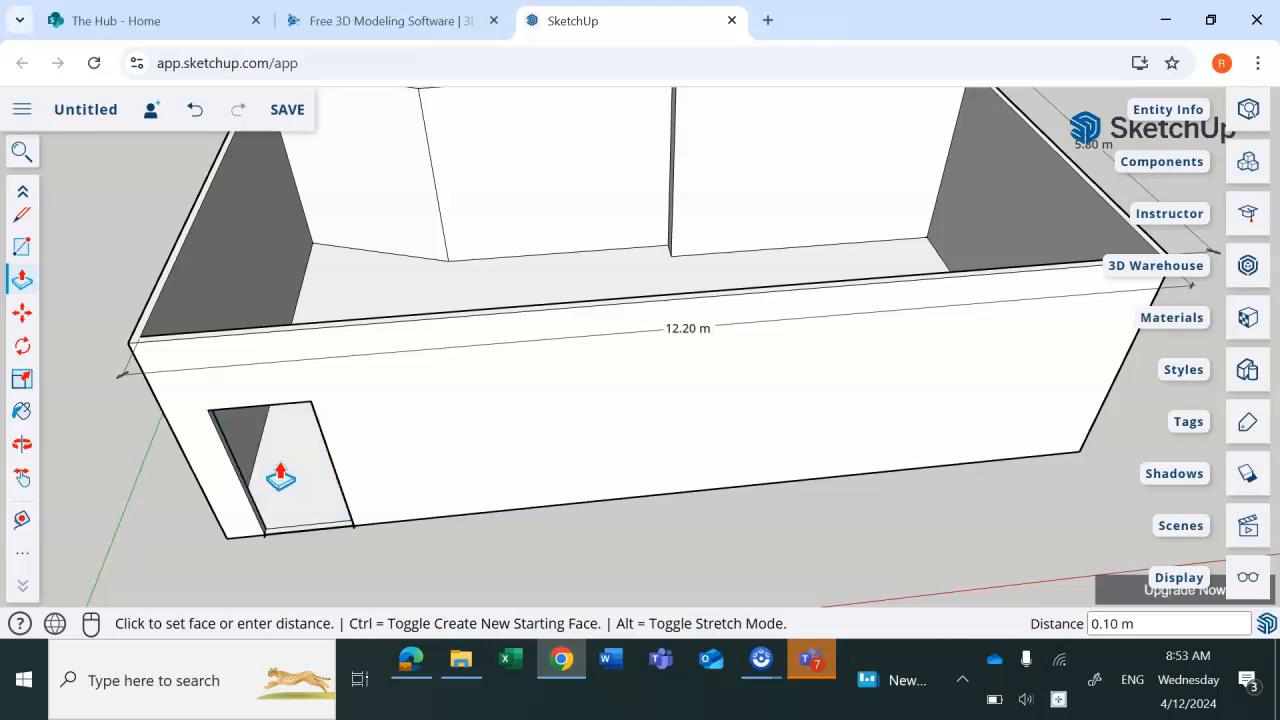
- Dimension the distance from the workshop outer wall's corner to the doorway, placing it in front of the wall's base
left_click(22, 443)
left_click_drag(251, 488, 214, 554)
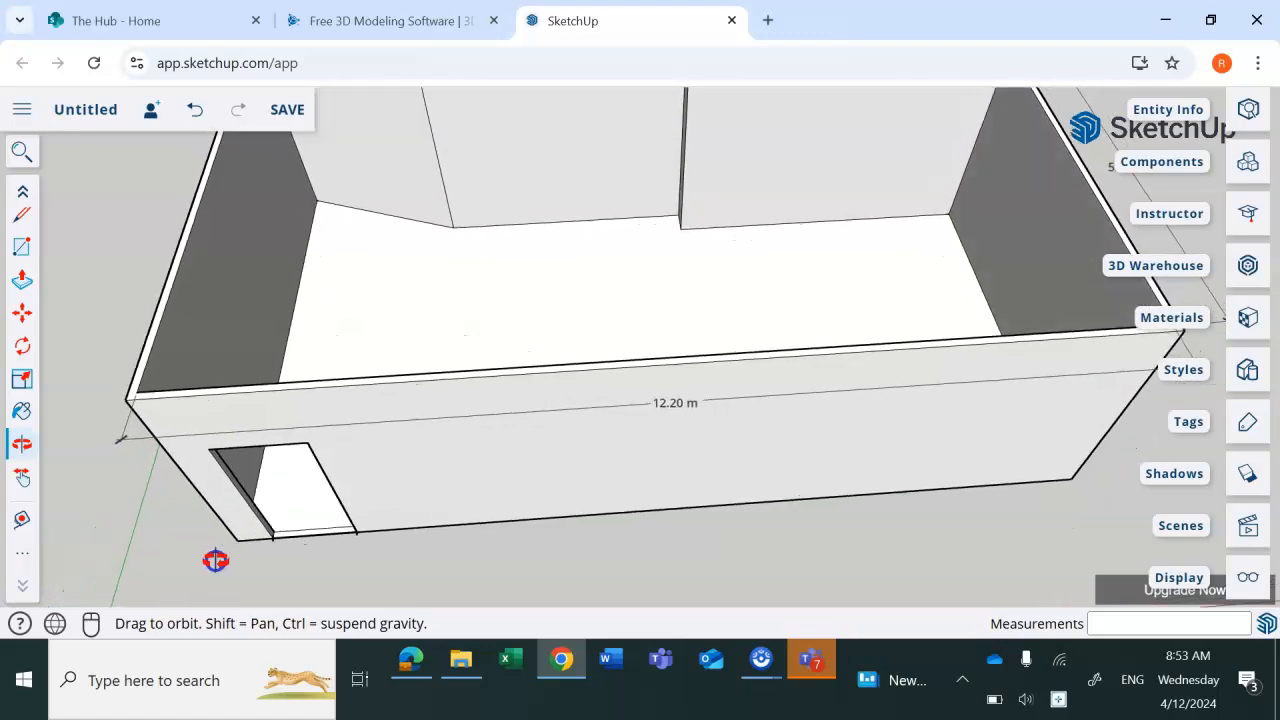
left_click_drag(891, 237, 437, 155)
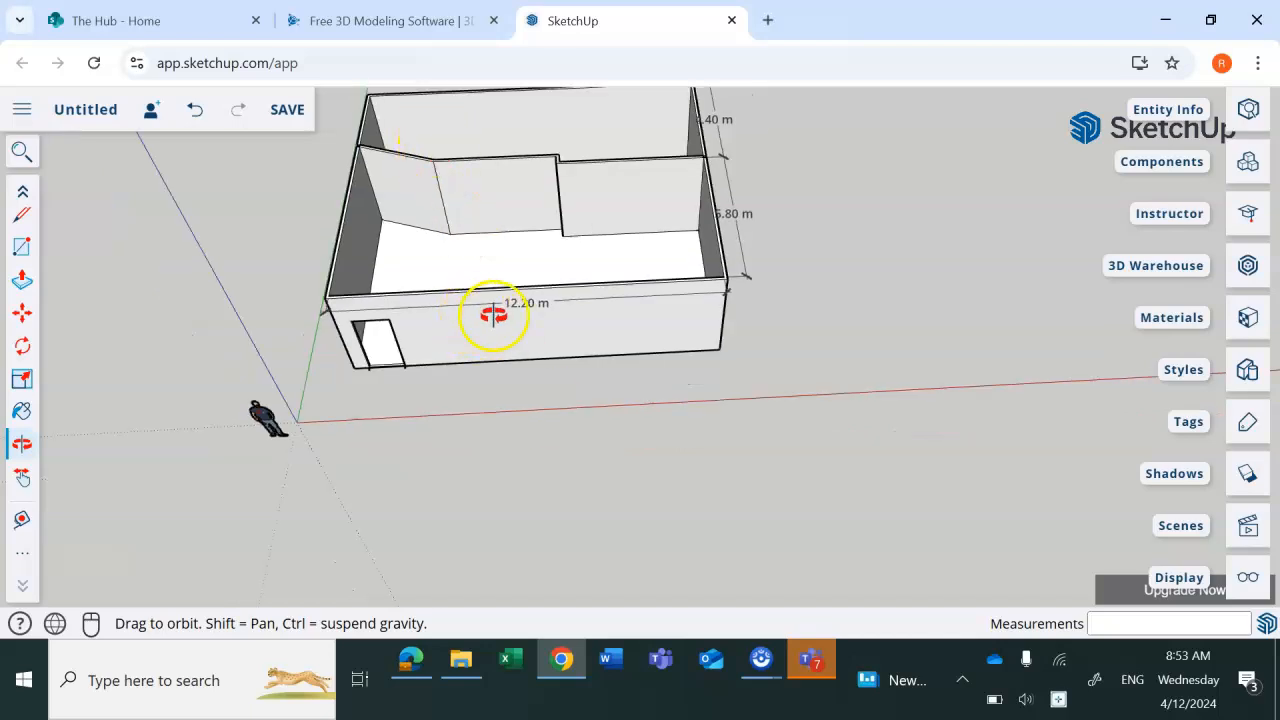
scroll(581, 351, "up", 2)
scroll(570, 351, "down", 1)
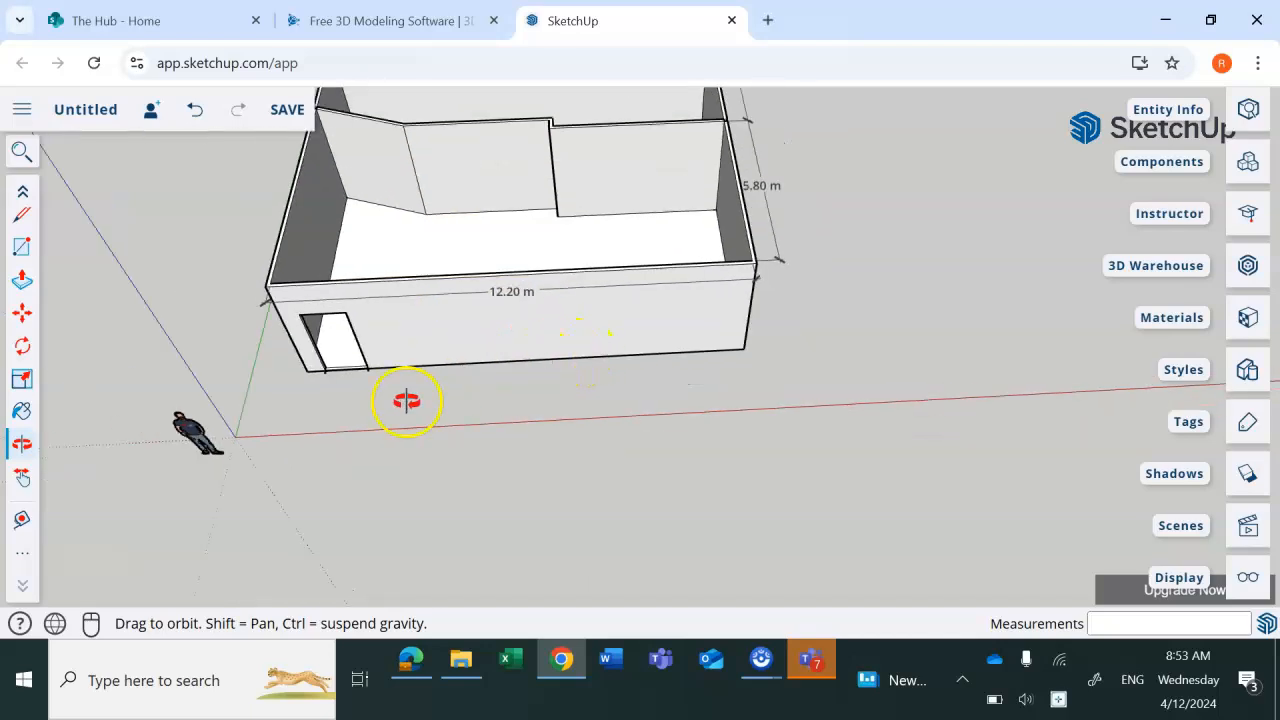
scroll(391, 399, "up", 2)
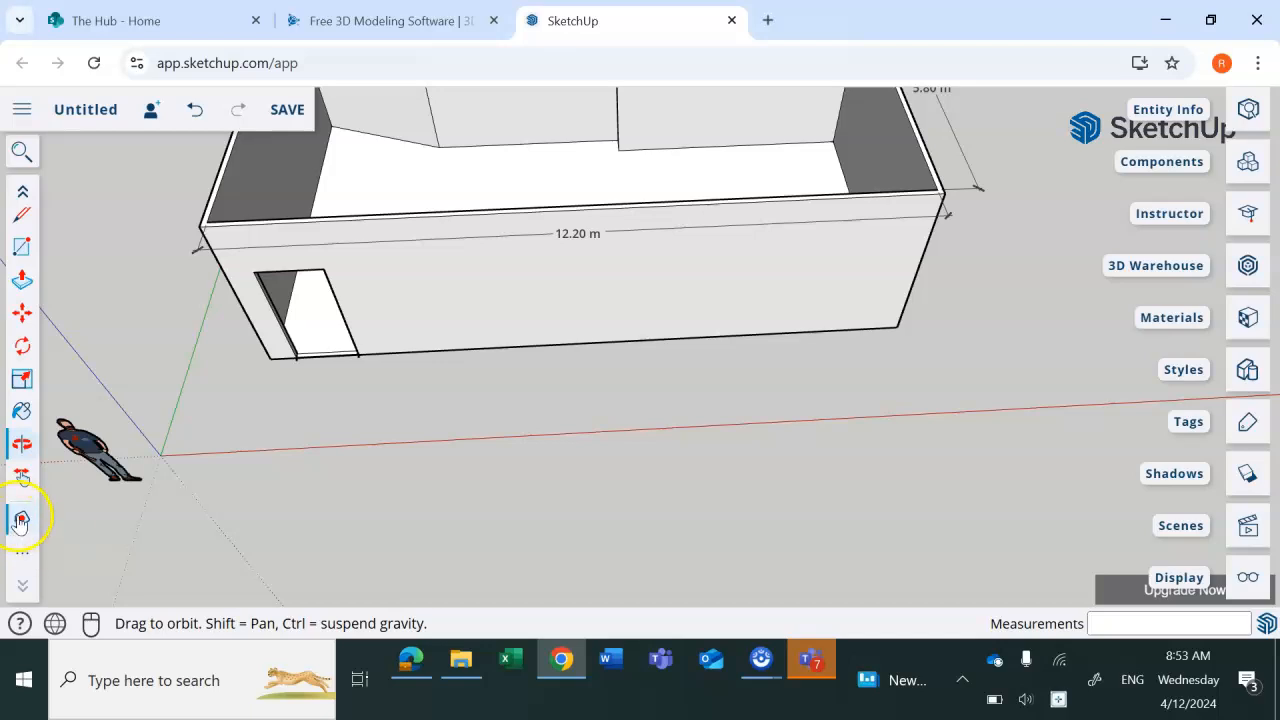
left_click(18, 558)
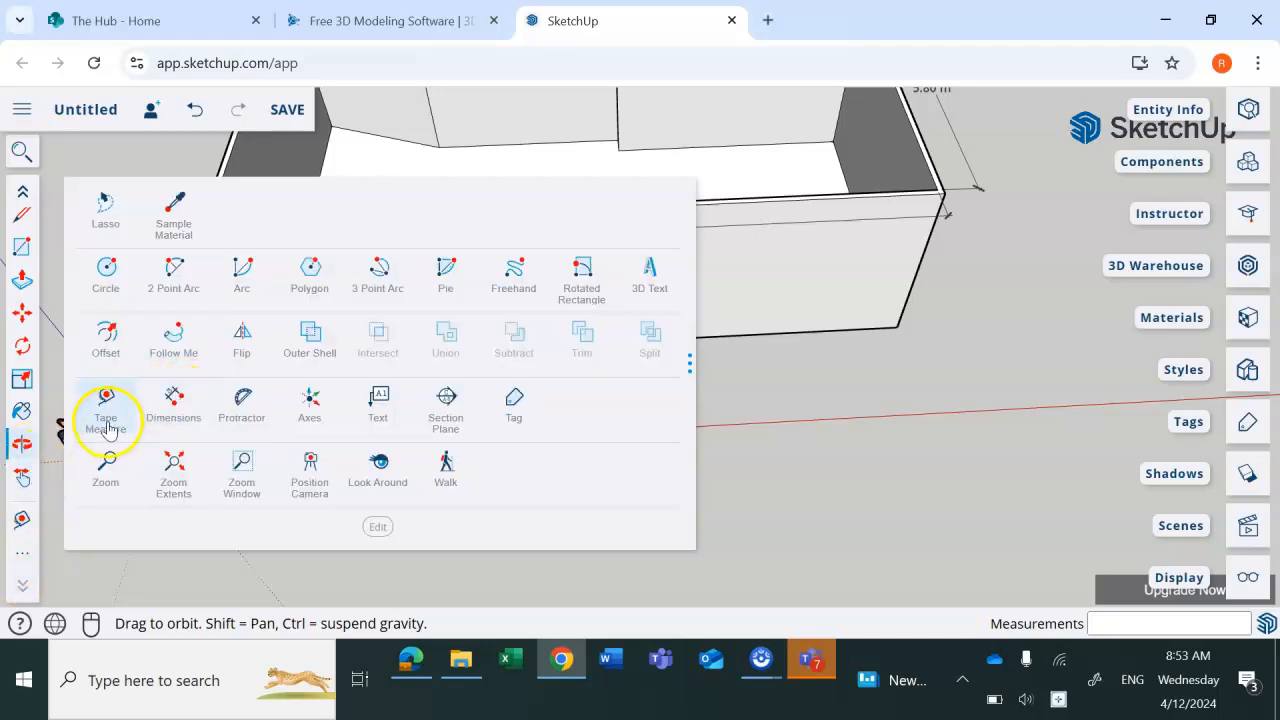
left_click(171, 408)
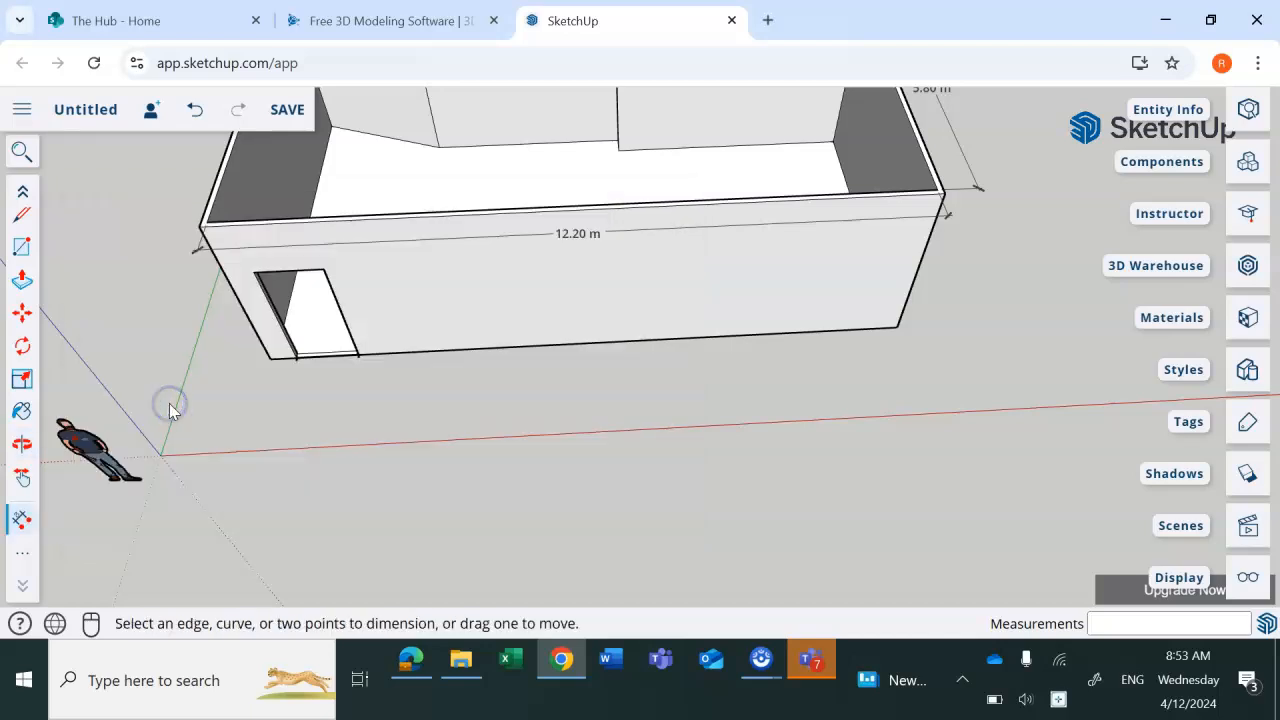
left_click(270, 360)
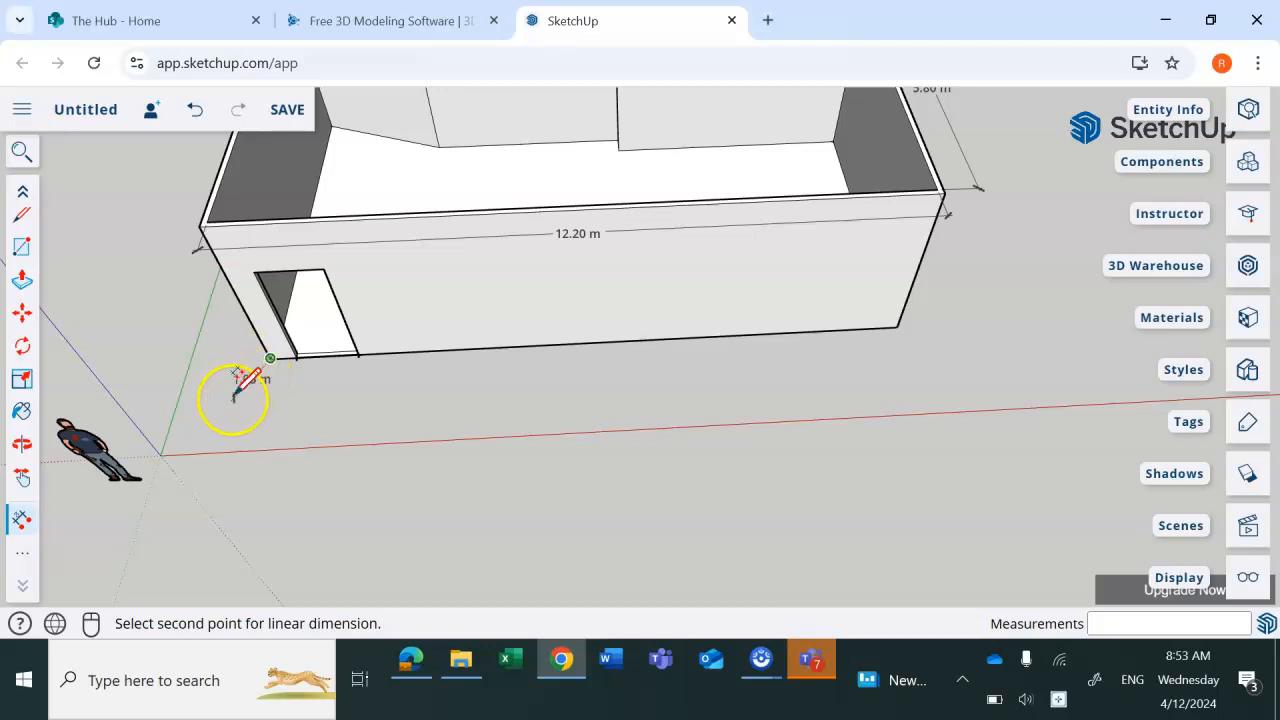
left_click(296, 357)
left_click(290, 372)
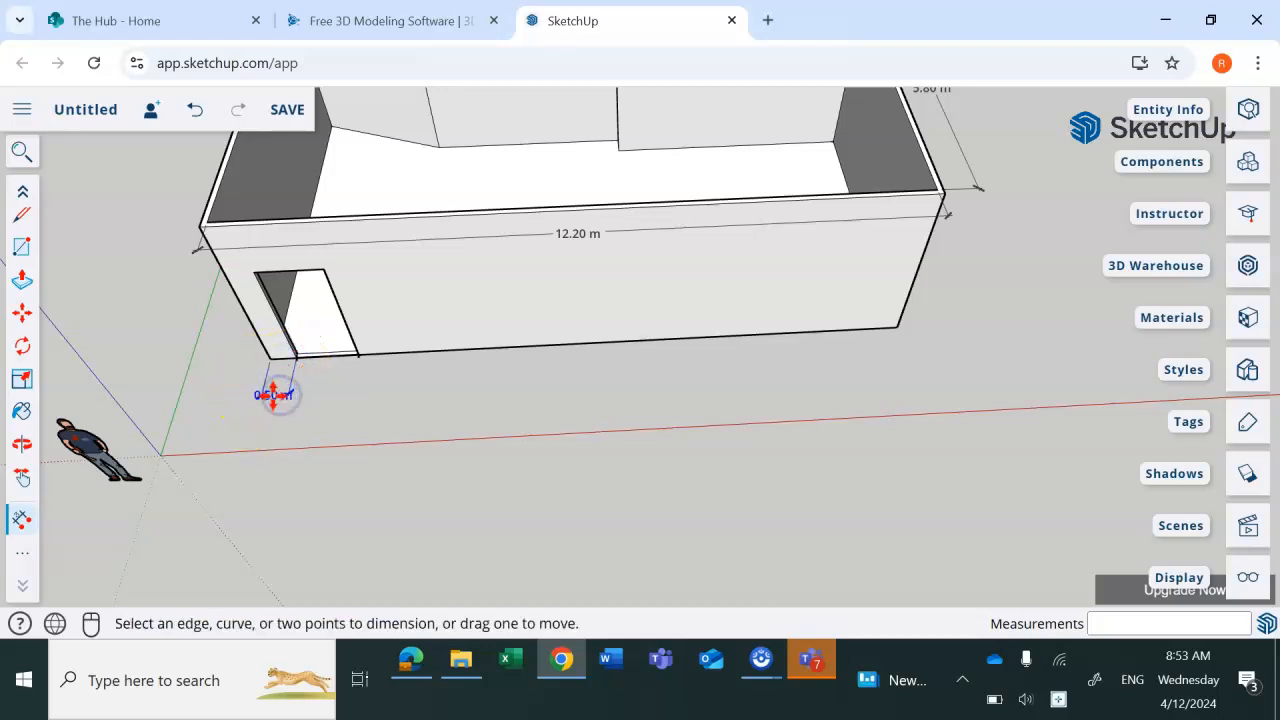
- Dimension the doorway's width, placing it beside the corner offset dimension in front of the wall
left_click(296, 357)
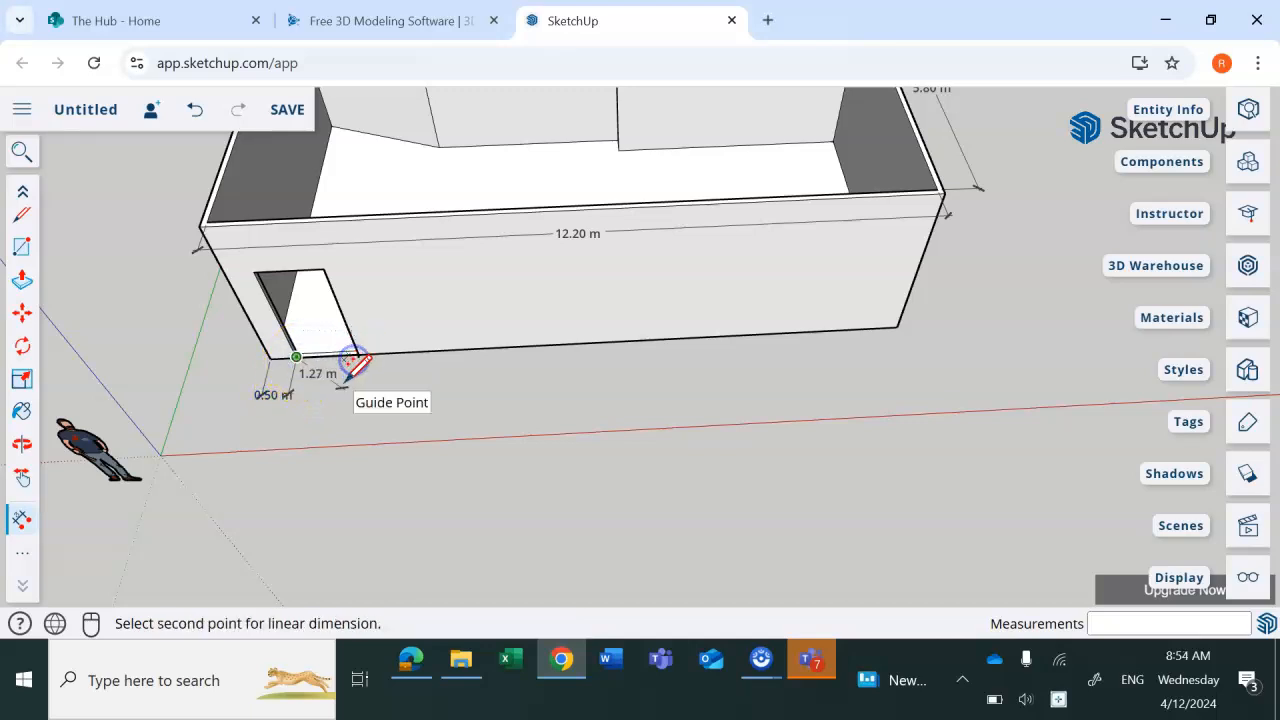
left_click(357, 357)
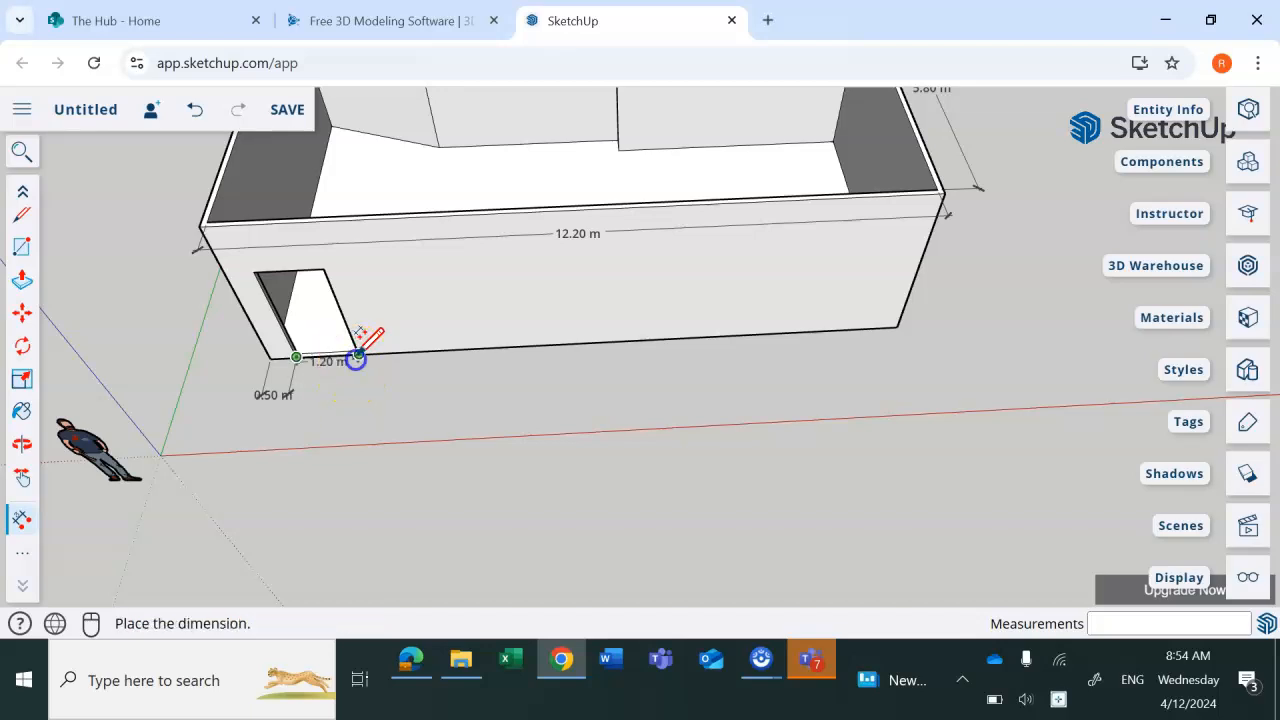
left_click(348, 390)
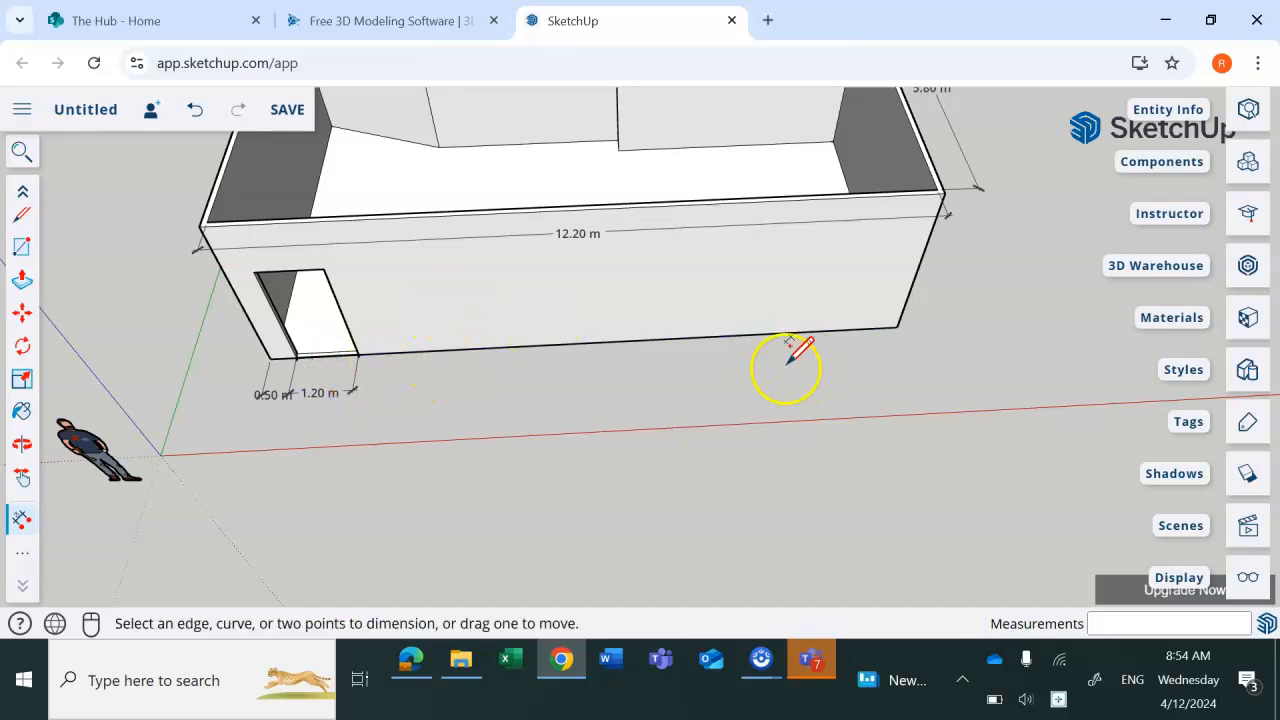
- Dimension the dividing wall's middle straight section along its base, placing the dimension on the workshop floor
scroll(730, 355, "up", 1)
scroll(692, 352, "down", 2)
scroll(586, 323, "down", 1)
left_click(483, 194)
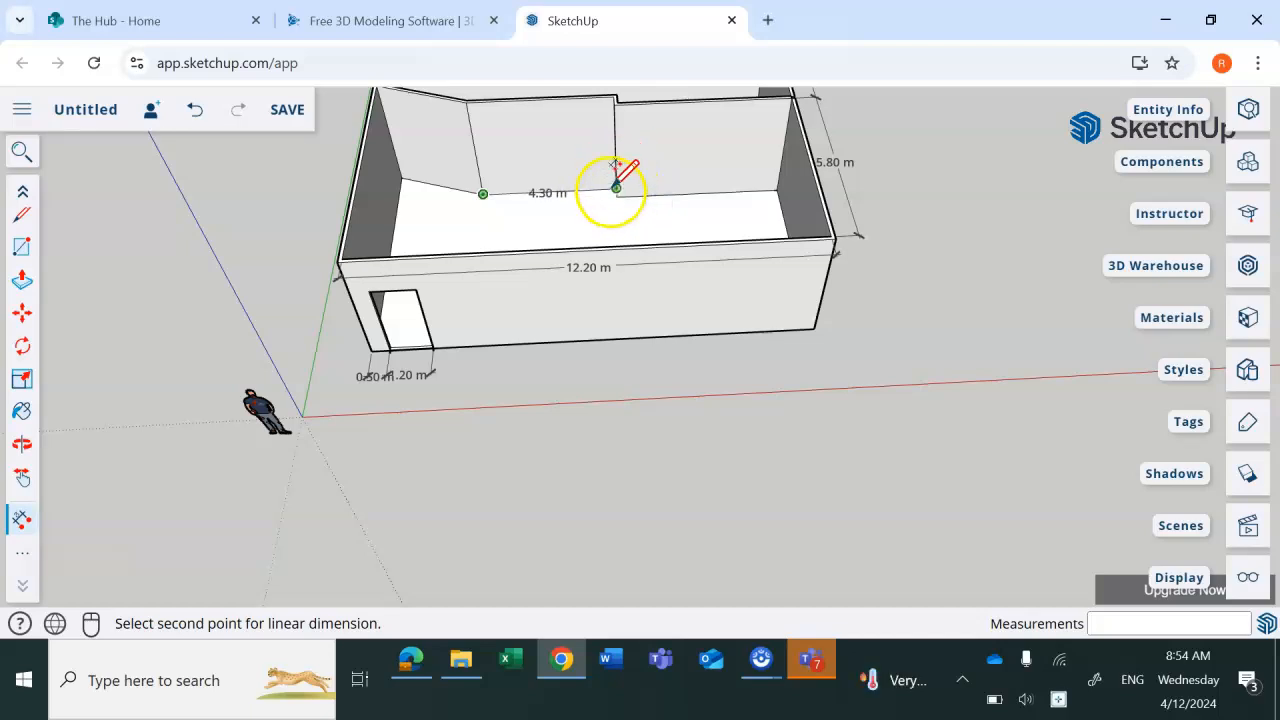
scroll(616, 170, "up", 6)
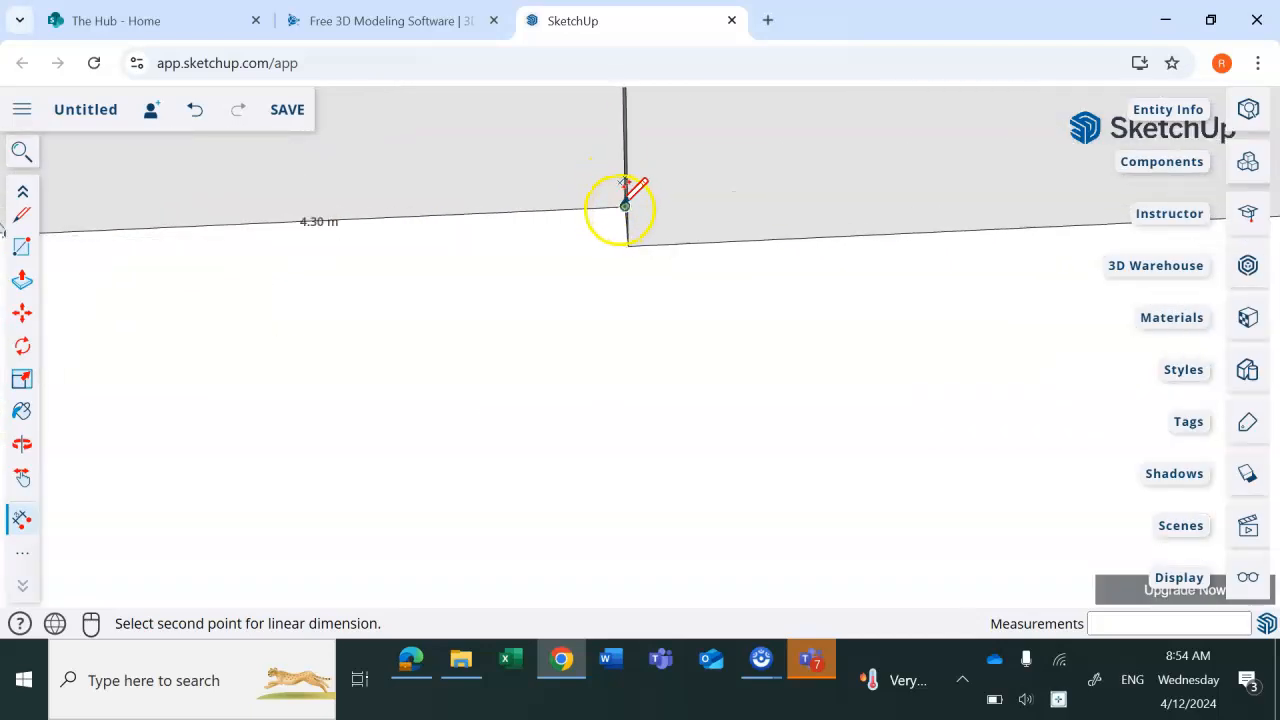
left_click(624, 206)
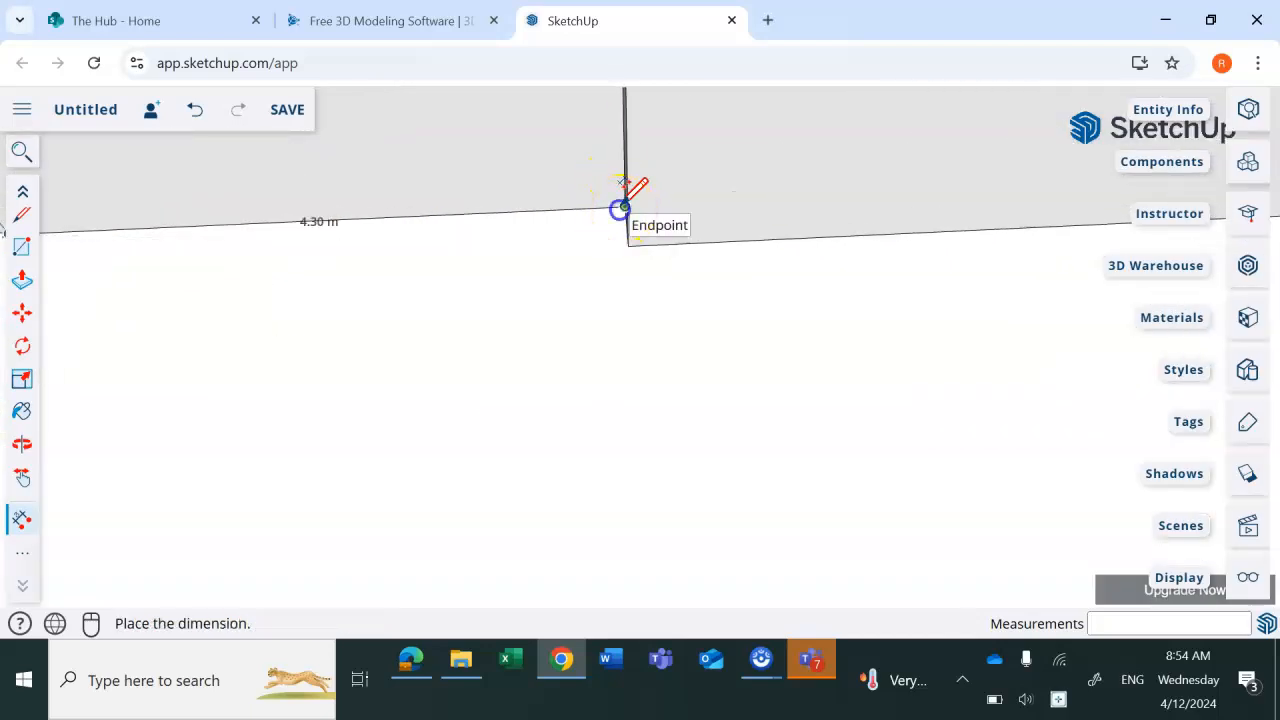
left_click(627, 270)
scroll(597, 362, "down", 3)
scroll(595, 360, "down", 4)
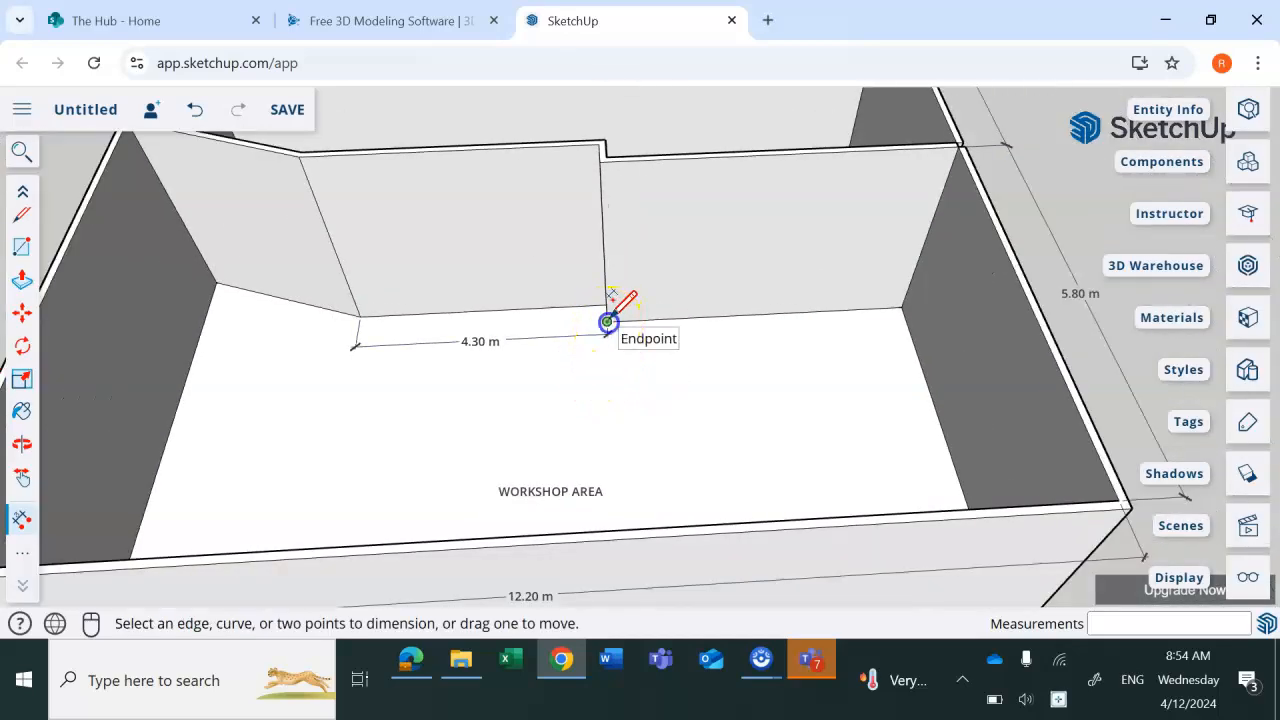
- Dimension the dividing wall's straight section from the jog to the side wall, placing it on the workshop floor beside the middle section's dimension
left_click(607, 321)
left_click(901, 306)
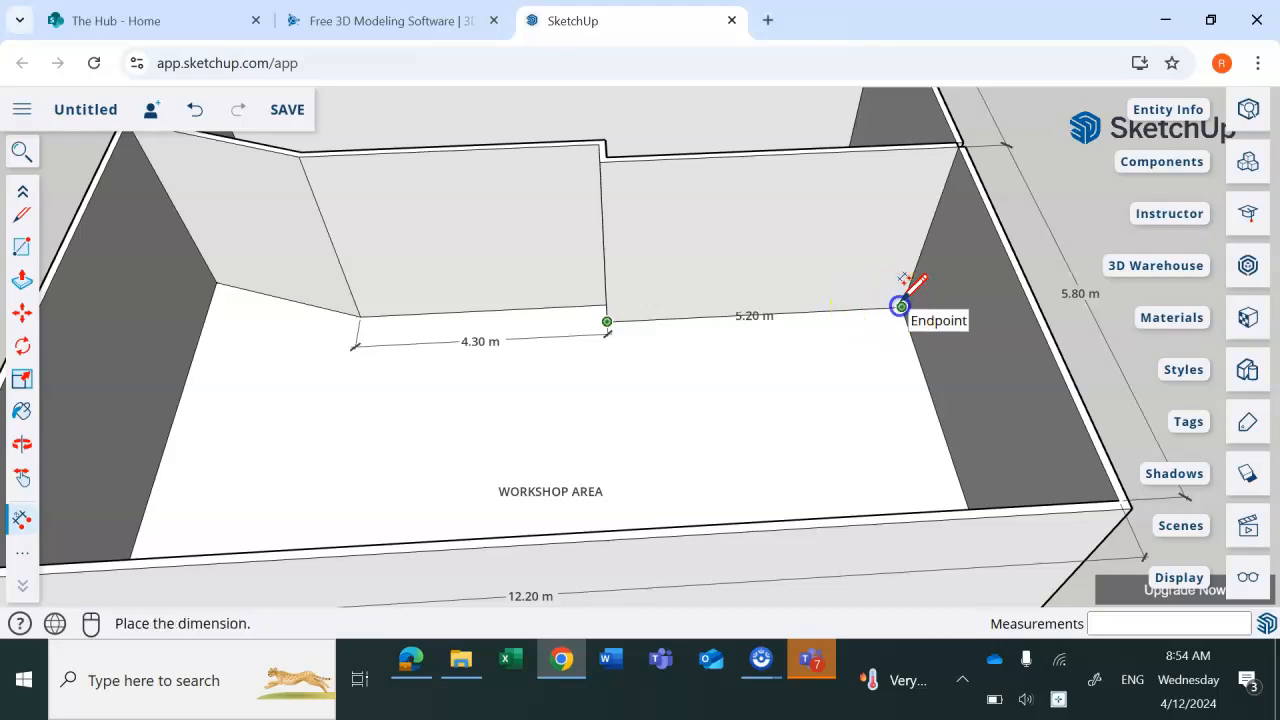
left_click(903, 300)
left_click(807, 432)
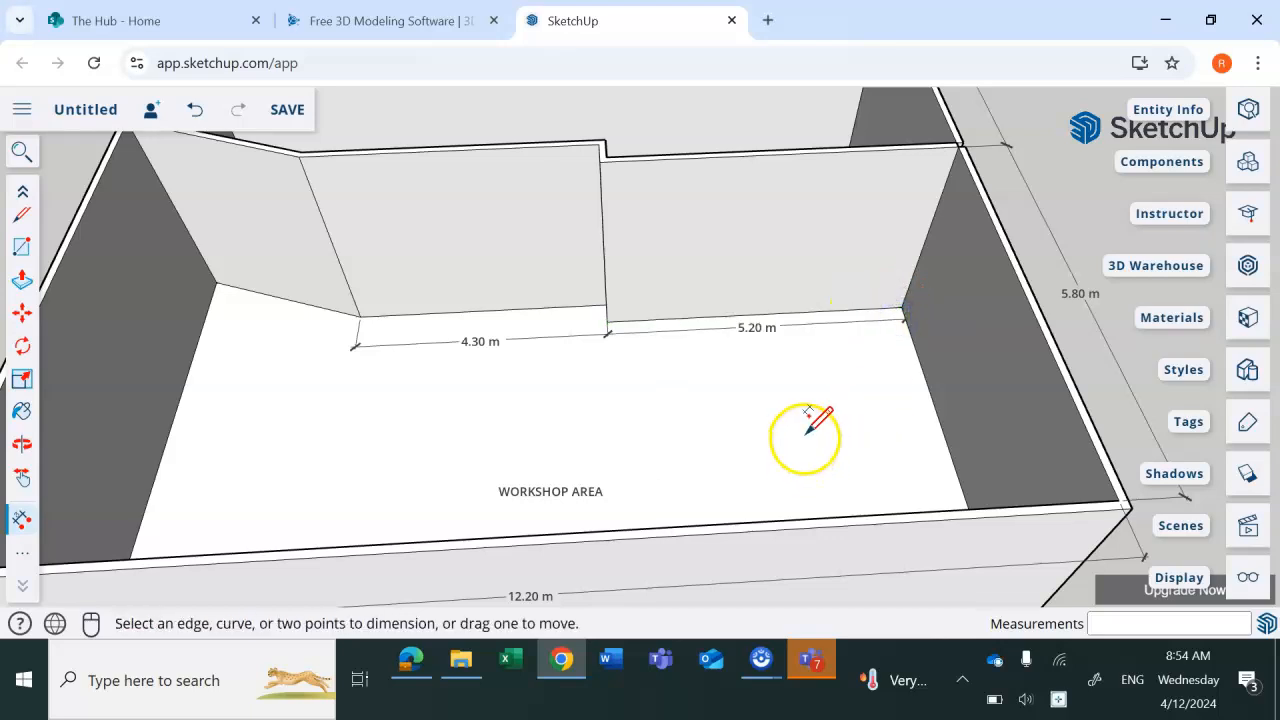
- Examine the whole shop model from all sides, checking the customer service area, workshop area, dividing wall, doorway and dimensions
scroll(806, 432, "down", 3)
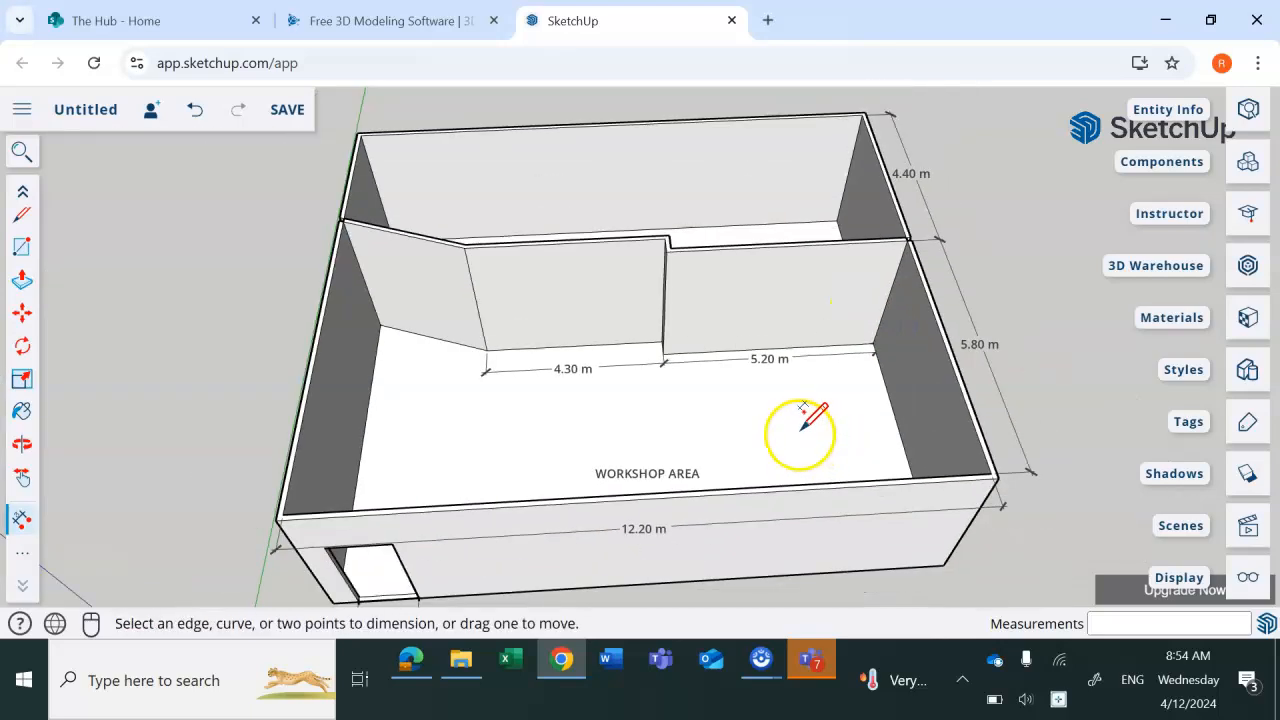
scroll(803, 406, "down", 3)
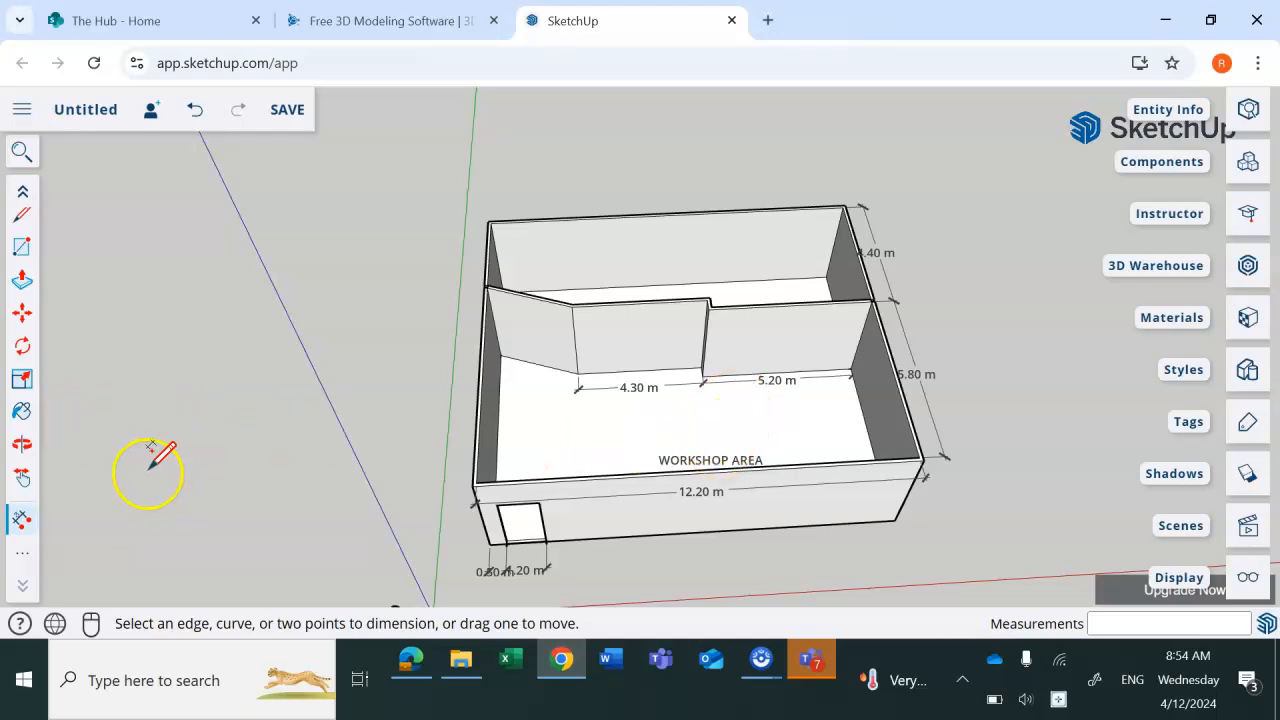
left_click(22, 443)
left_click_drag(314, 434, 1083, 354)
left_click_drag(346, 511, 714, 583)
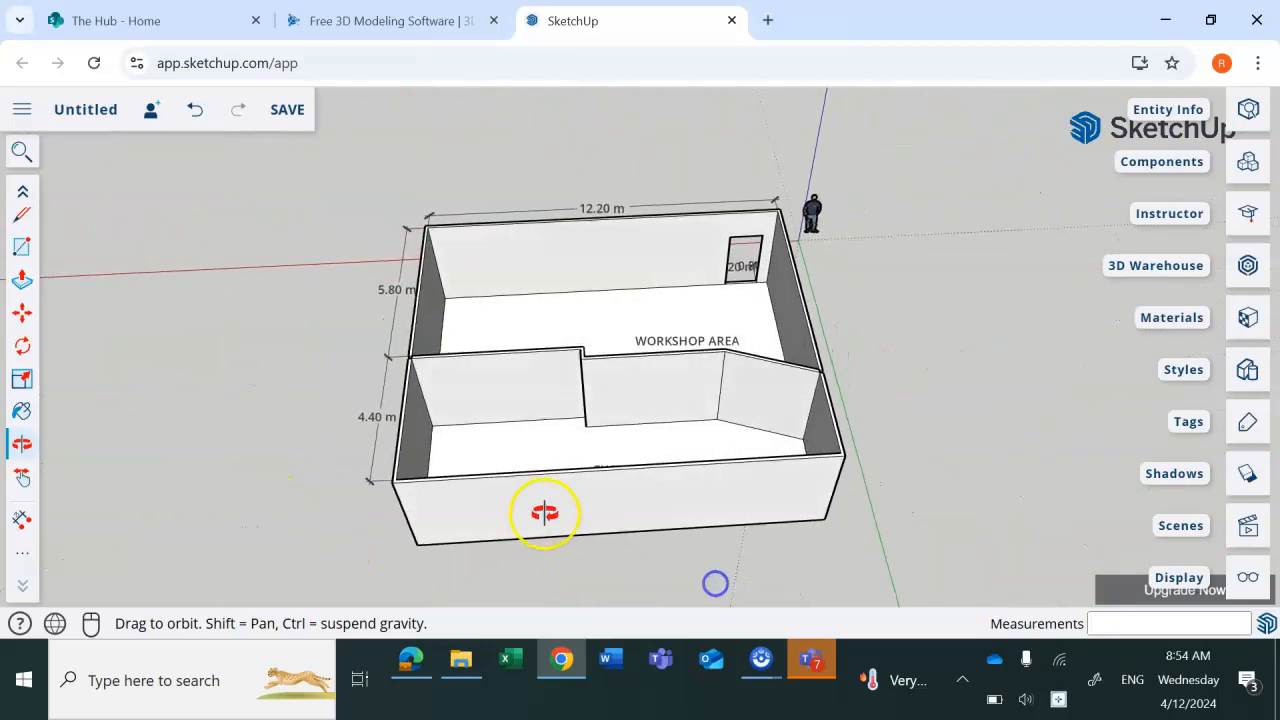
left_click_drag(658, 541, 480, 600)
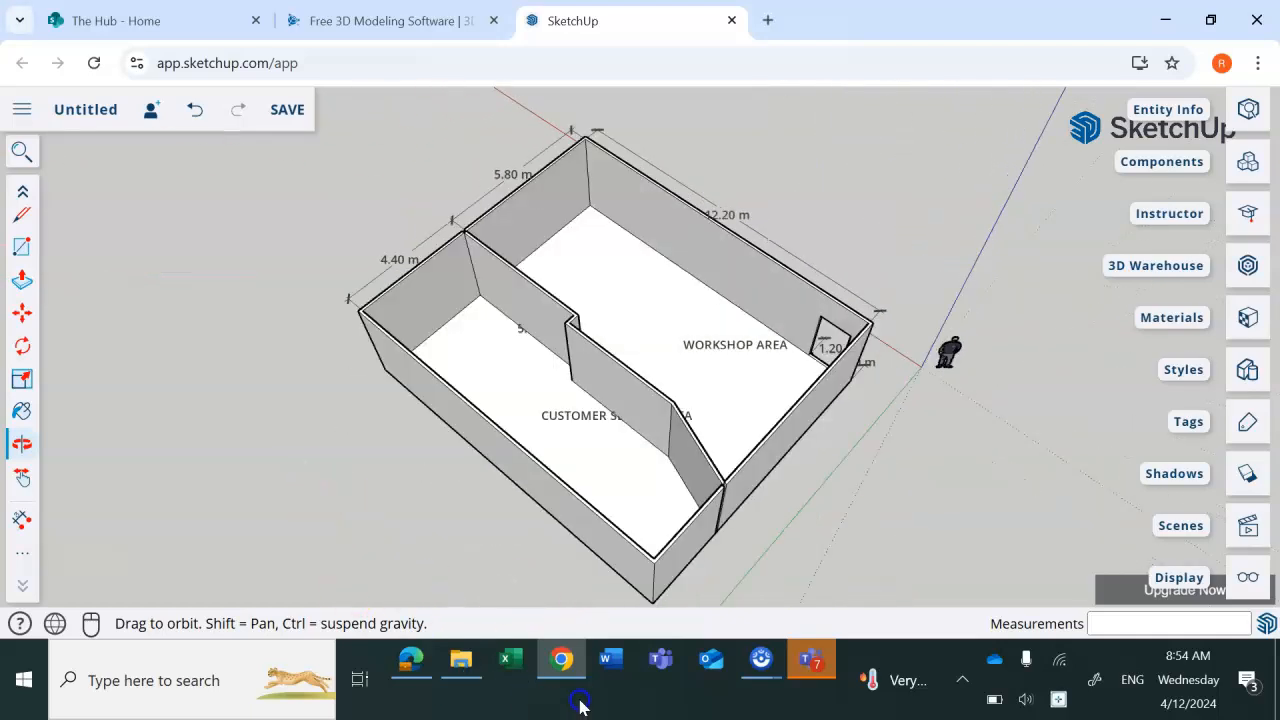
left_click_drag(194, 432, 521, 614)
left_click_drag(378, 610, 340, 610)
left_click_drag(266, 486, 326, 240)
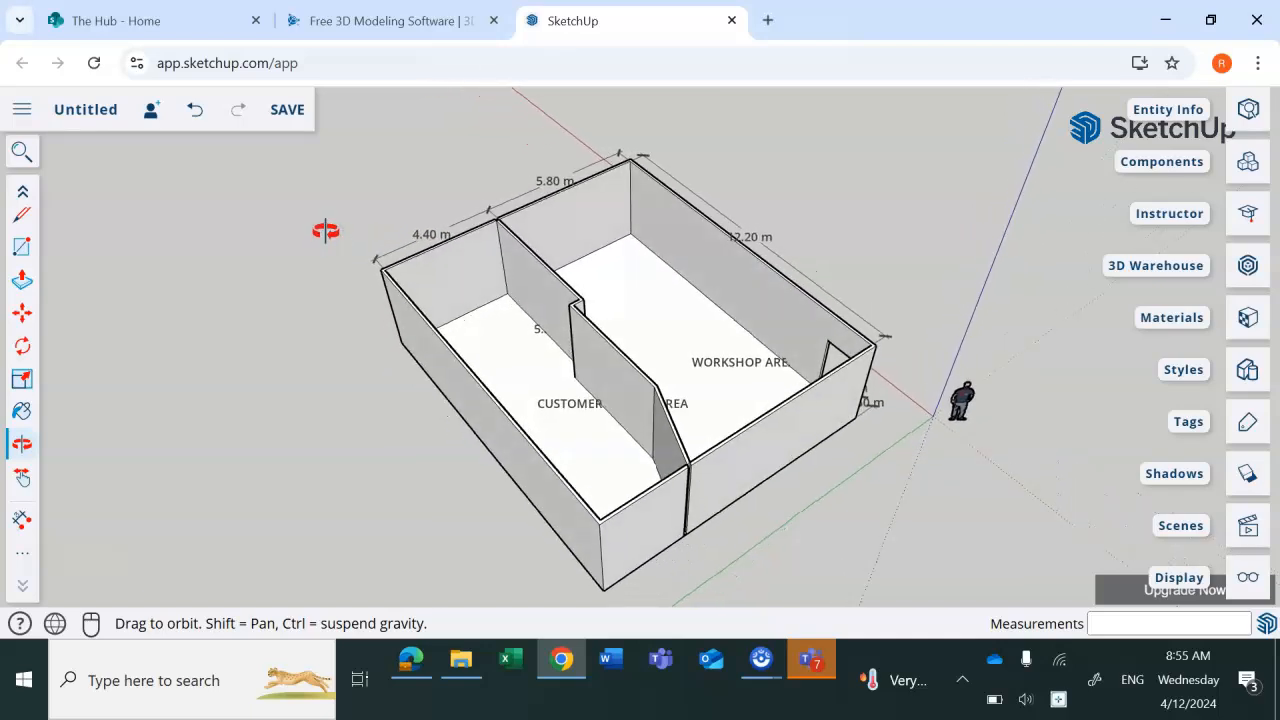
left_click(293, 283)
scroll(305, 308, "up", 5)
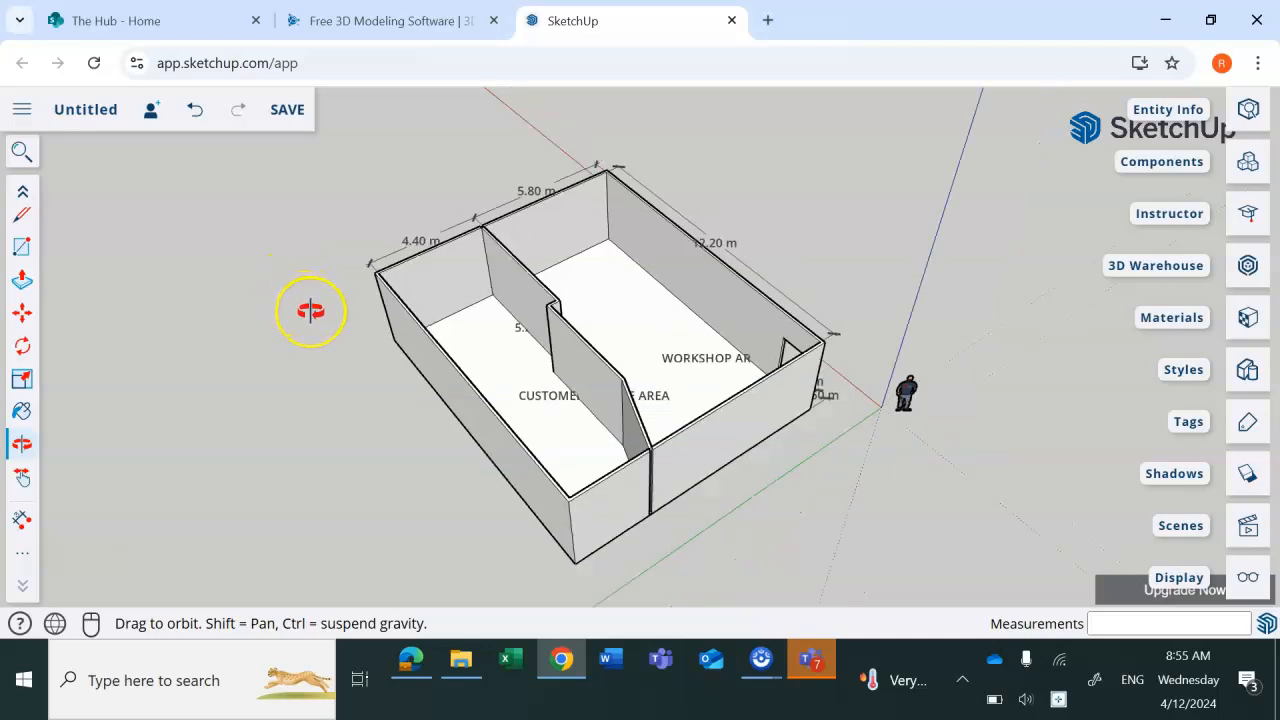
scroll(309, 307, "down", 2)
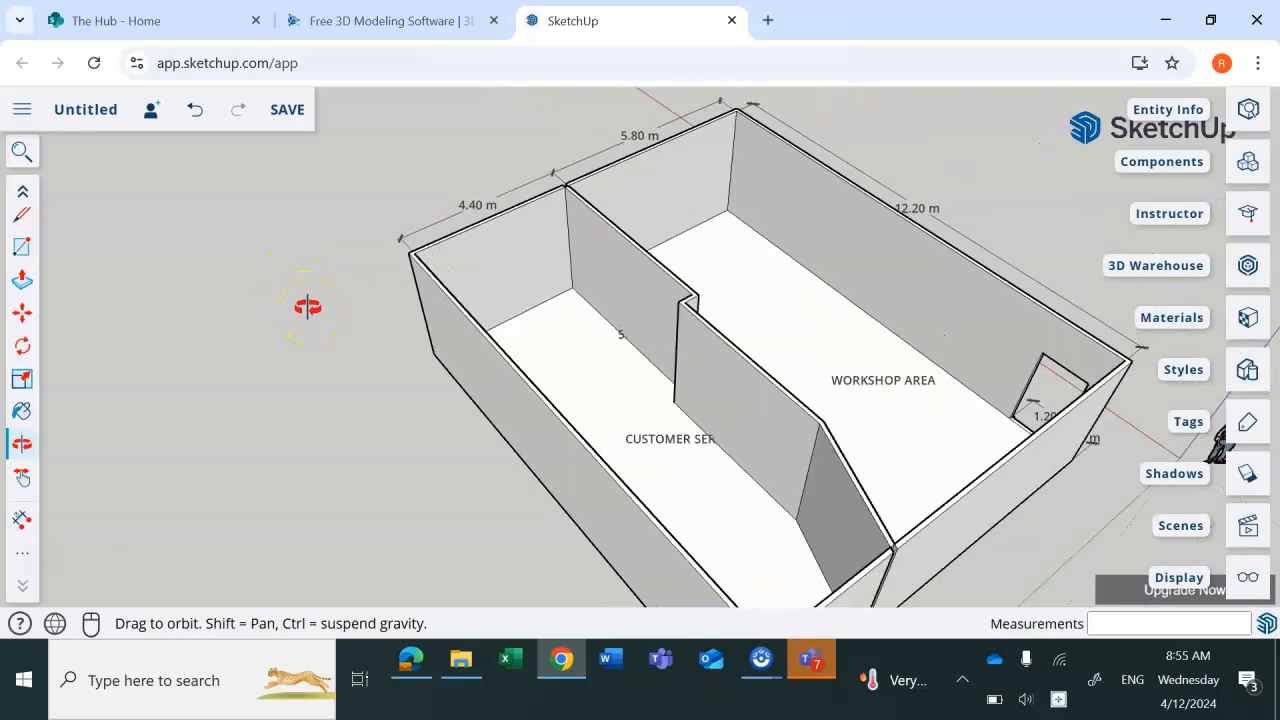
scroll(305, 306, "down", 3)
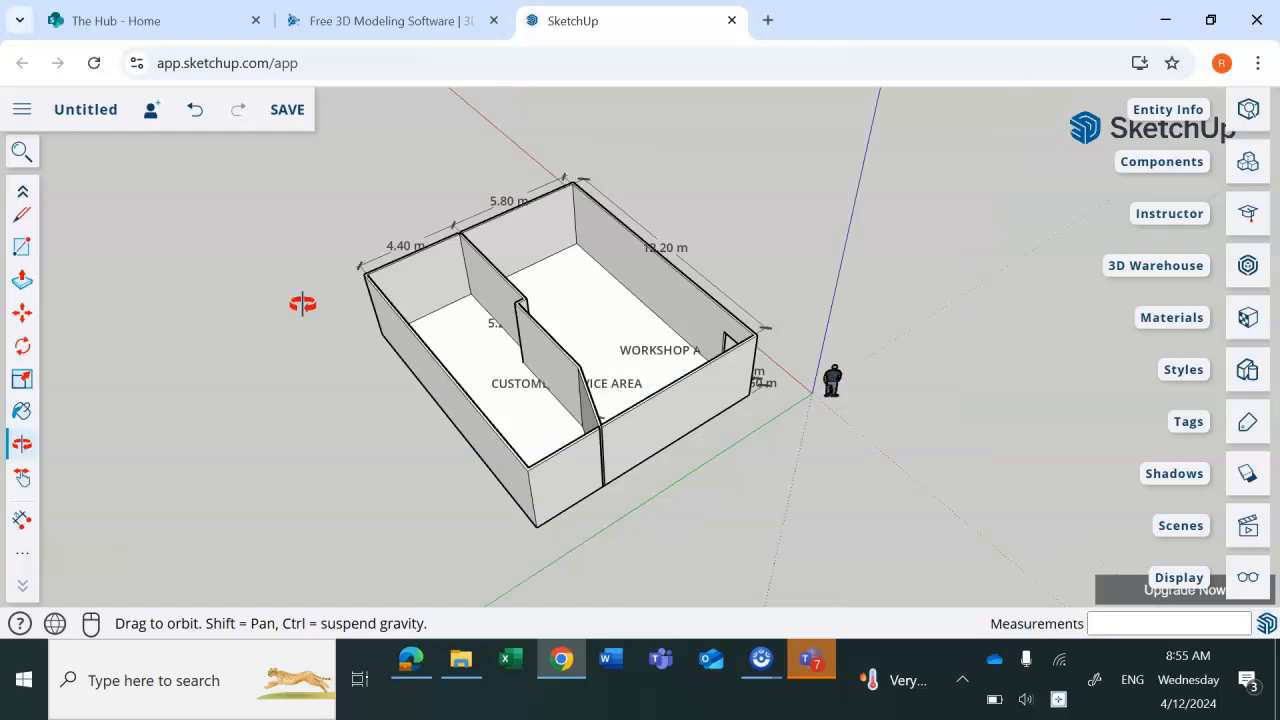
scroll(303, 306, "up", 3)
left_click_drag(775, 460, 606, 428)
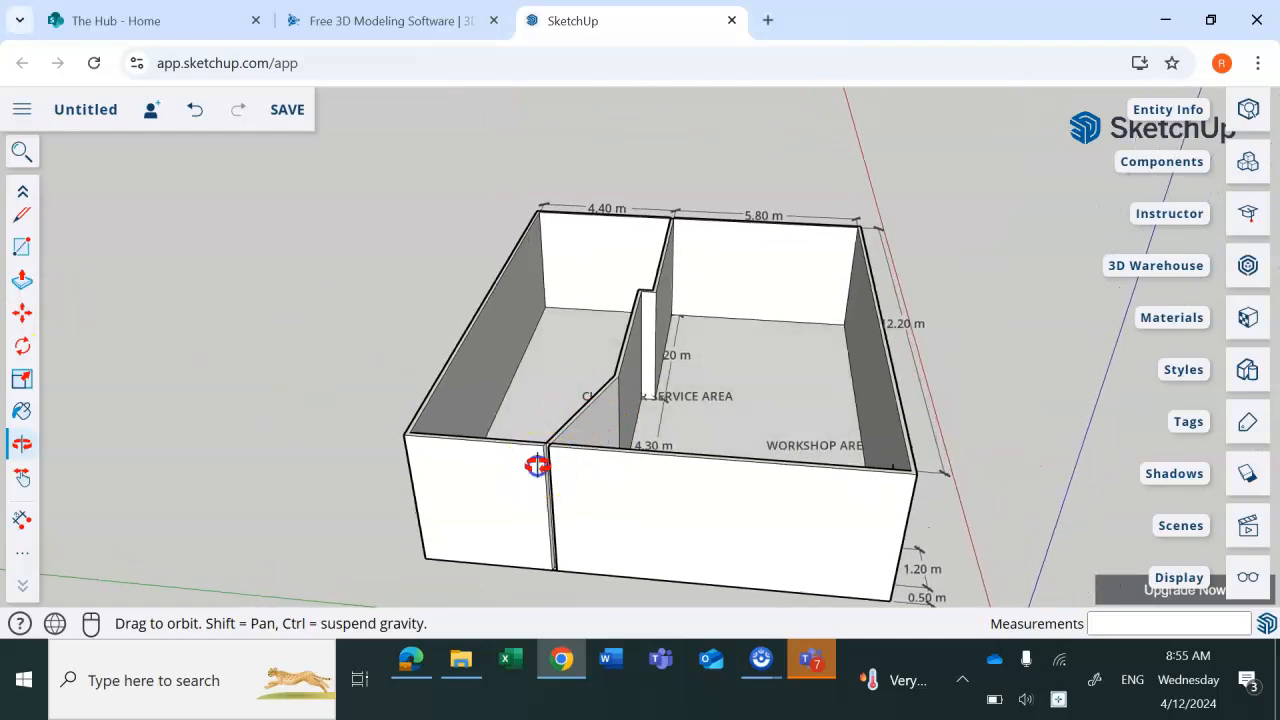
left_click_drag(537, 465, 171, 397)
left_click_drag(914, 460, 903, 585)
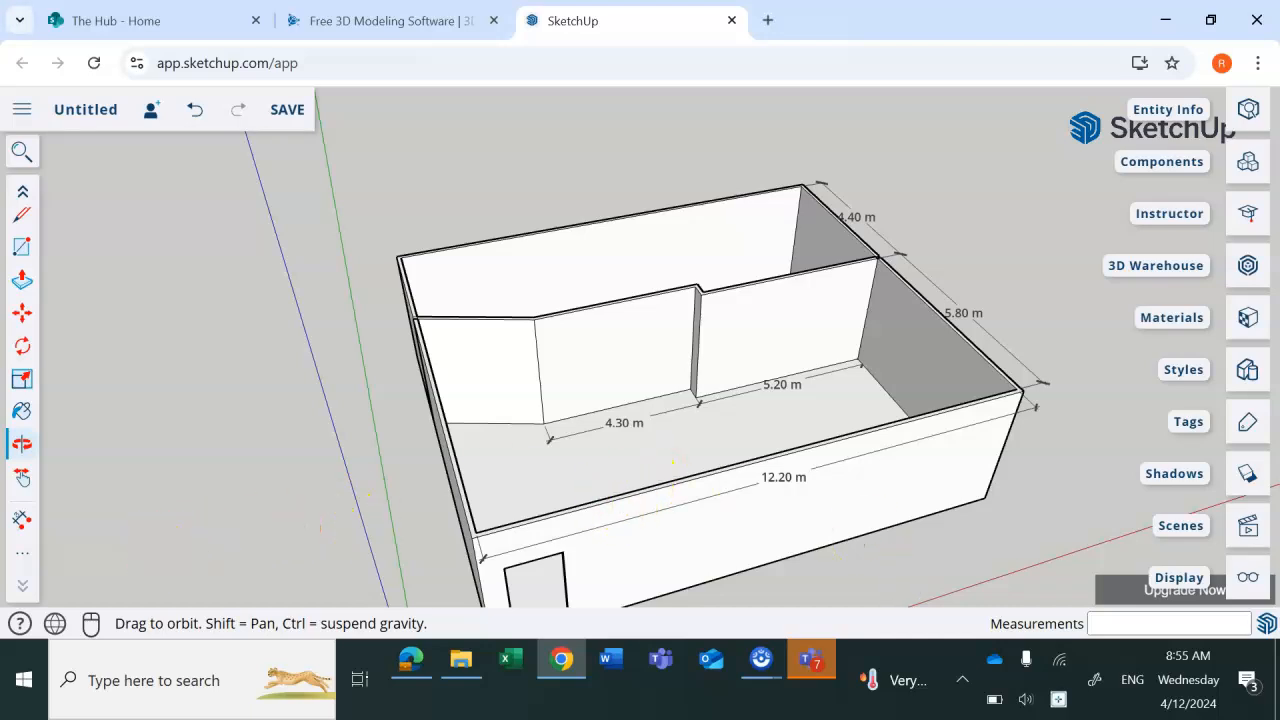